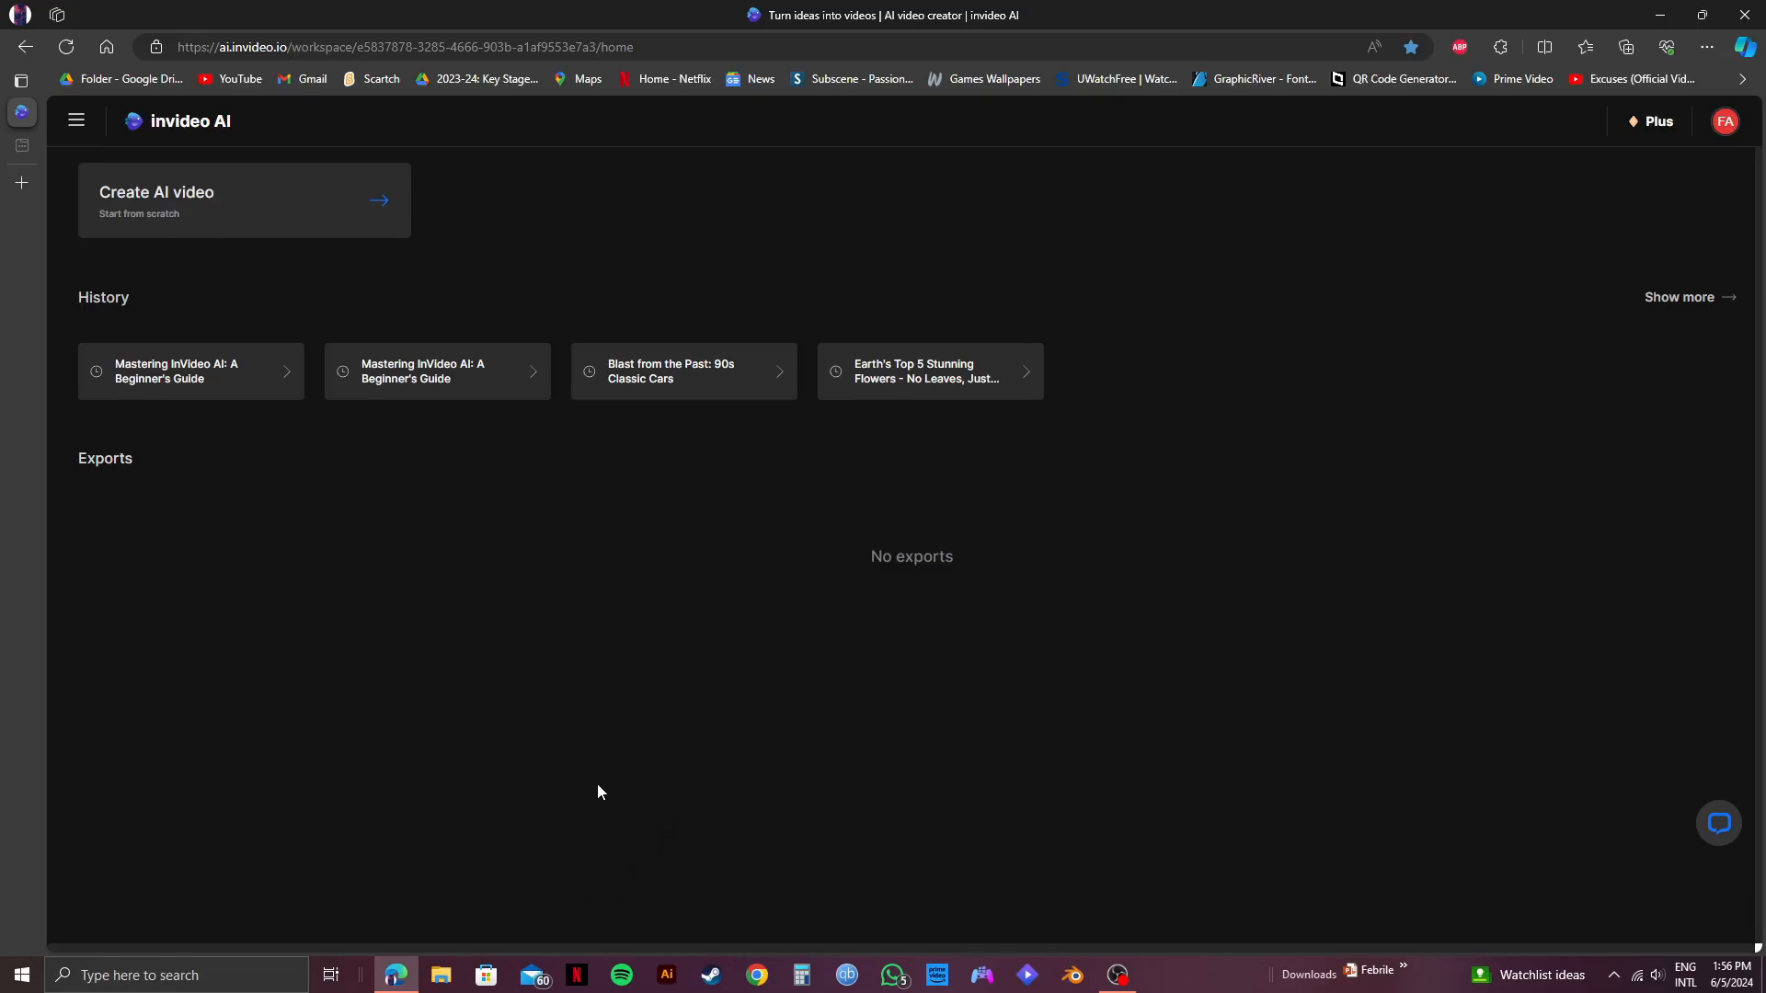
Search the web for "chatgpt" in the empty browser tab and open the ChatGPT site.
mouse_move(24, 150)
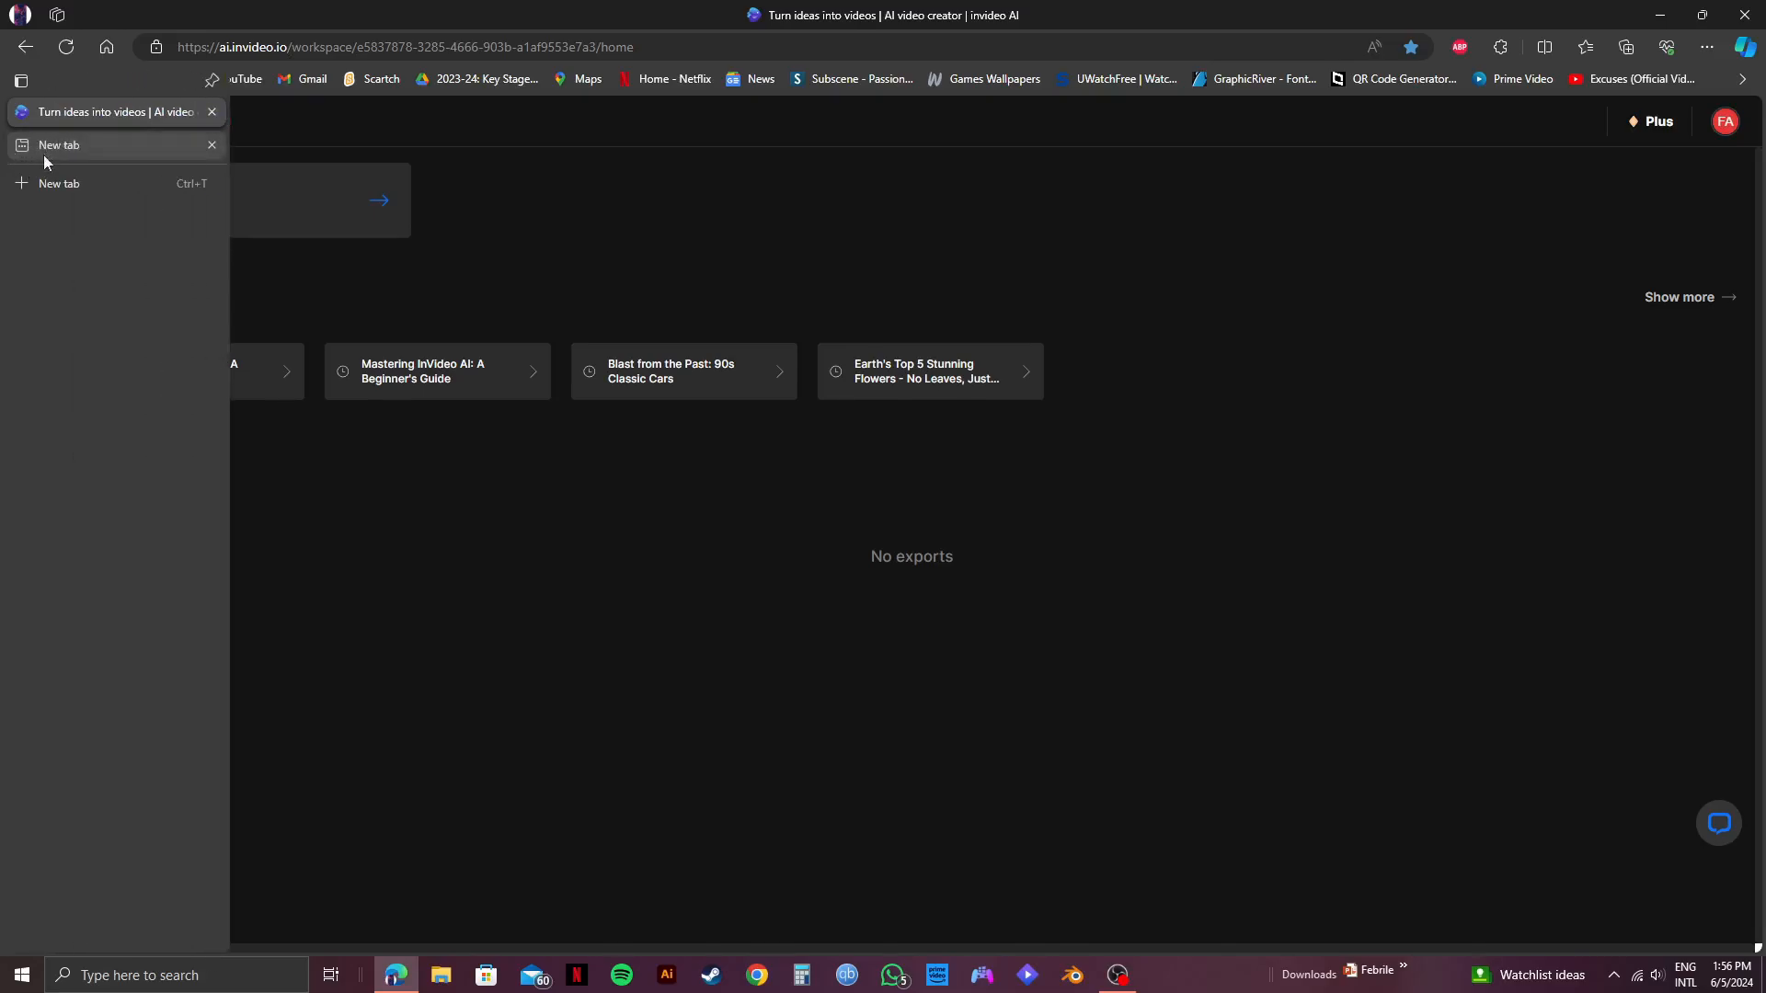
left_click(64, 143)
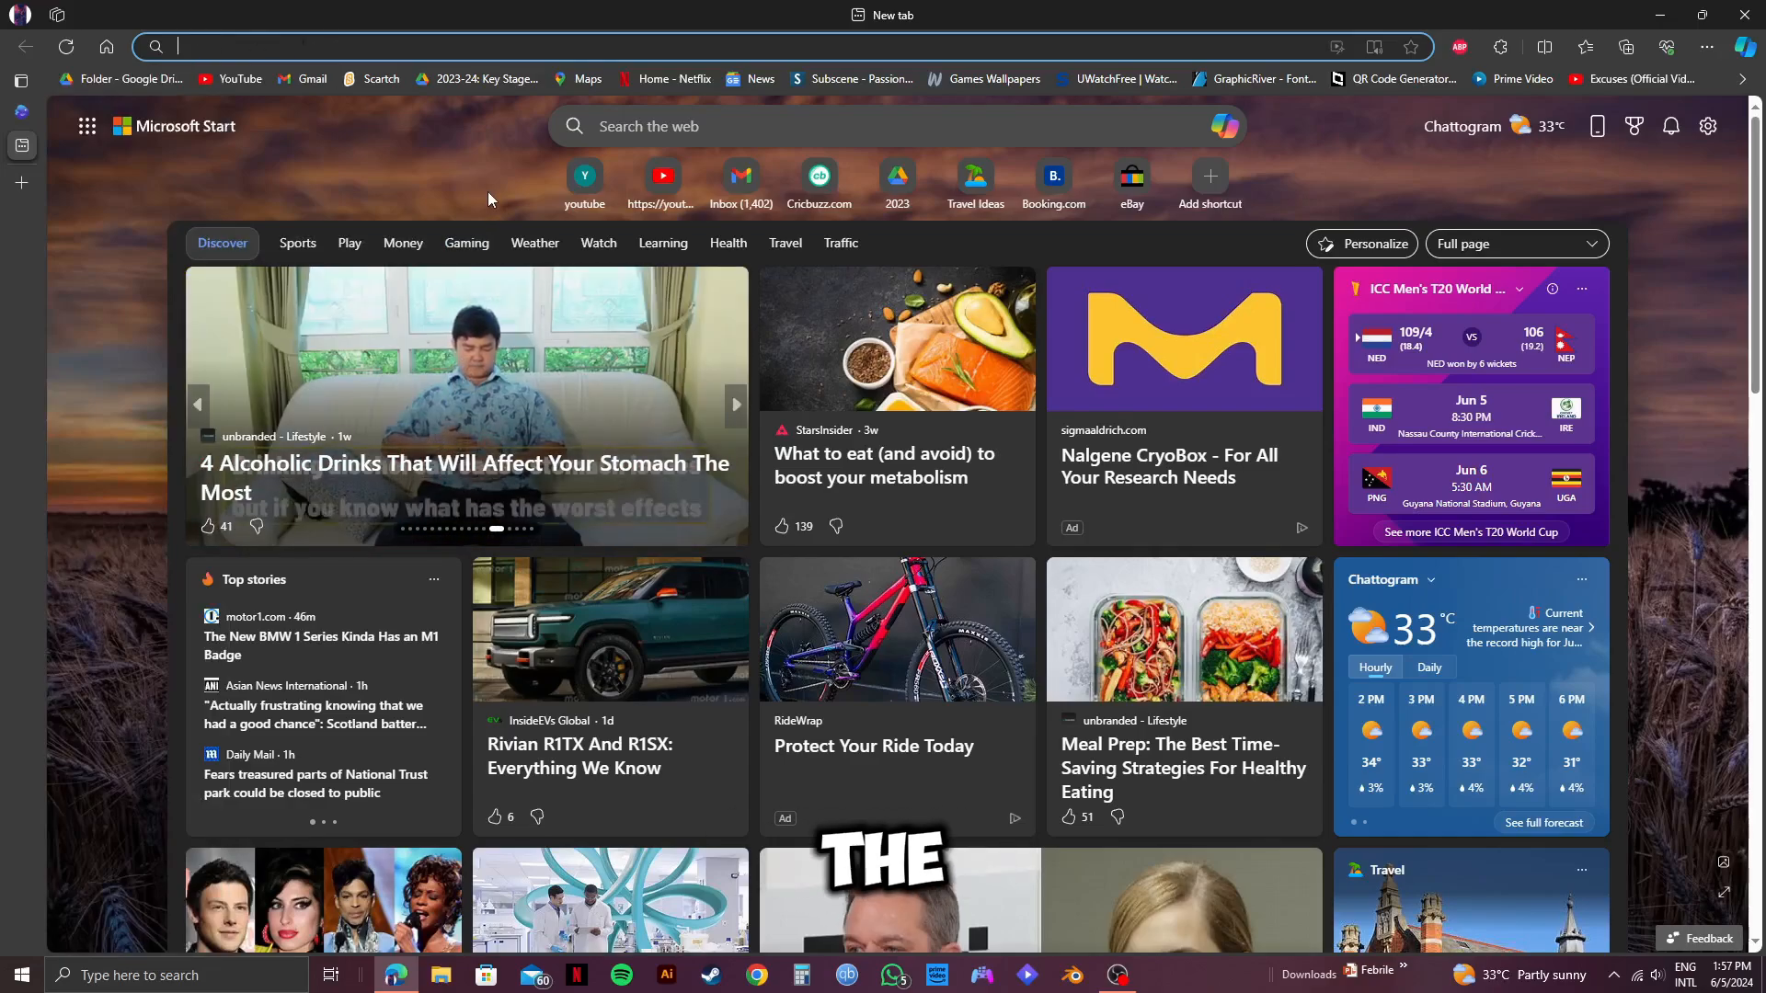
type("chatgpt")
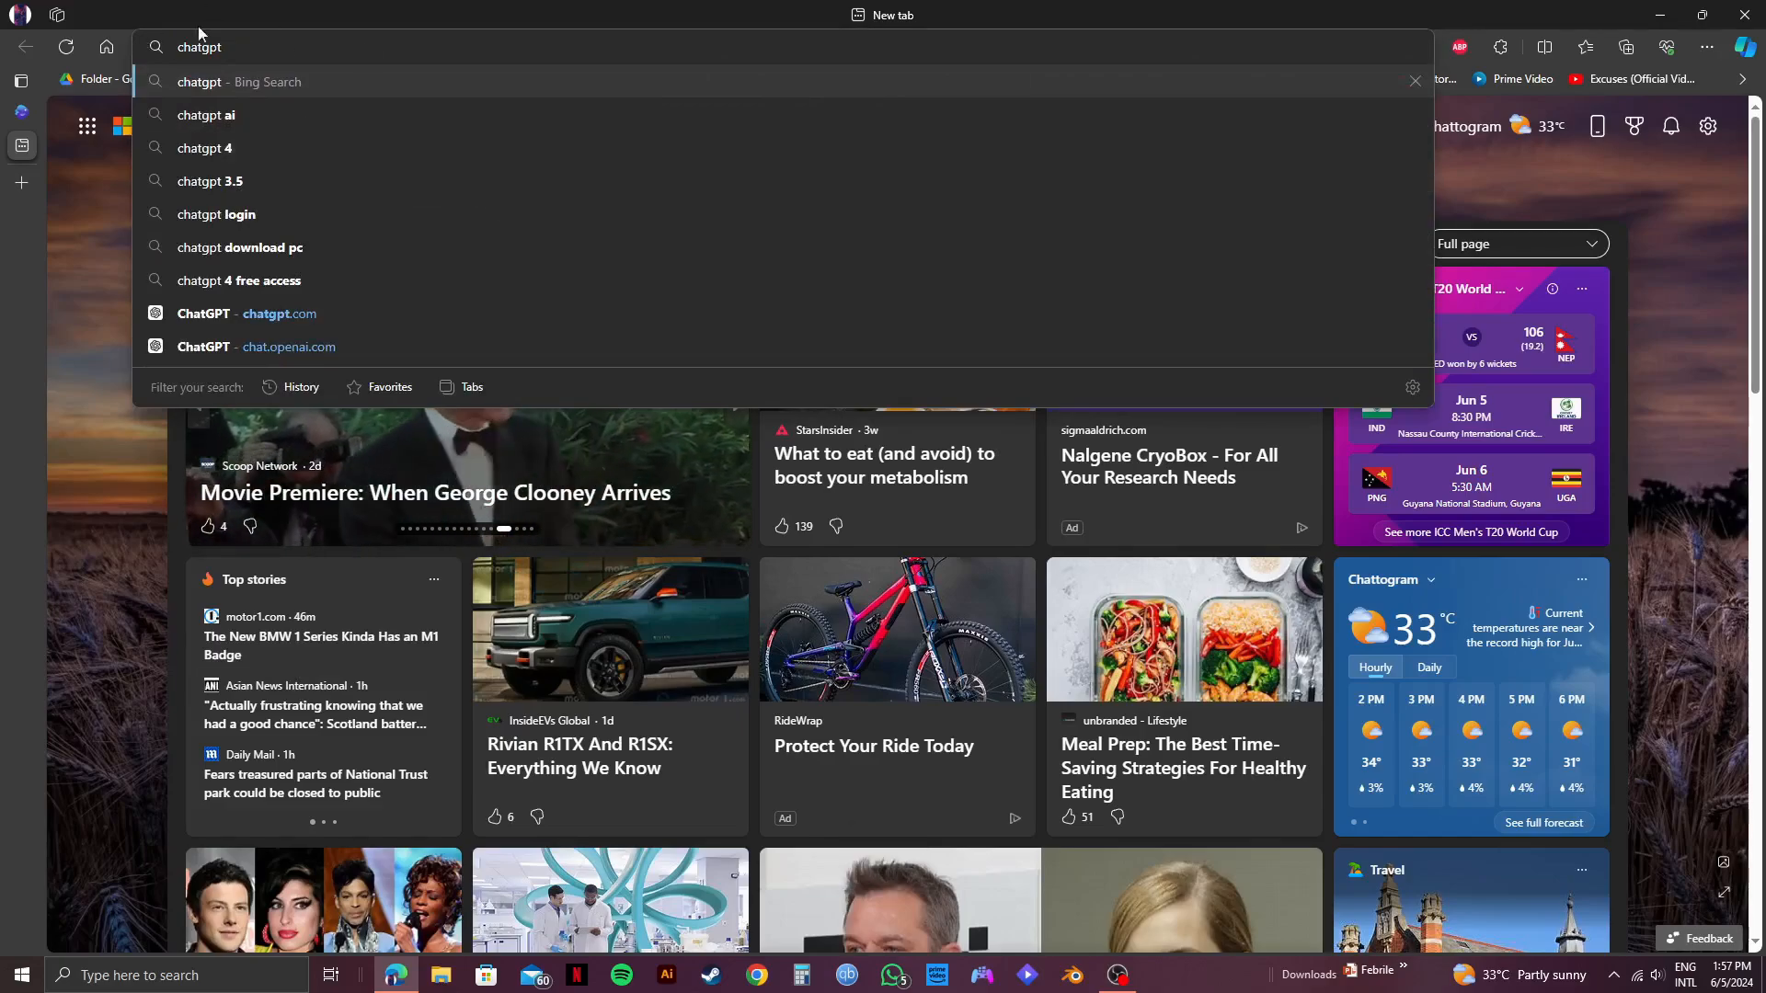
key("Return")
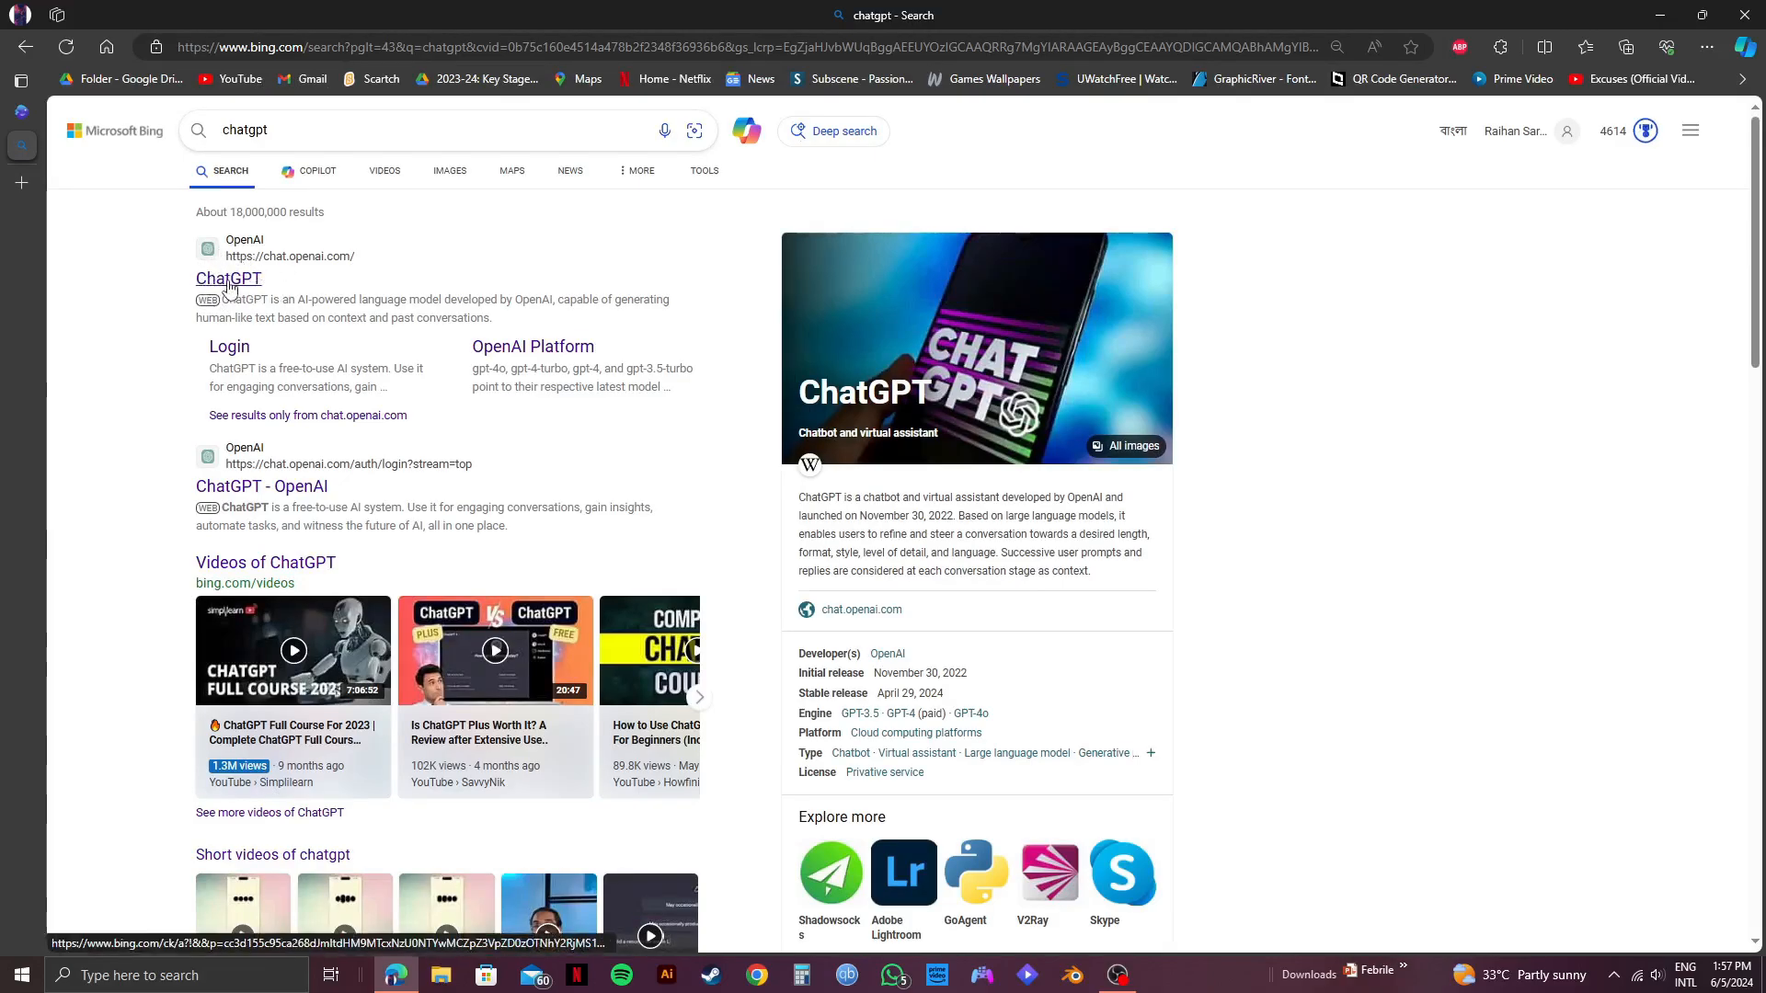
left_click(230, 285)
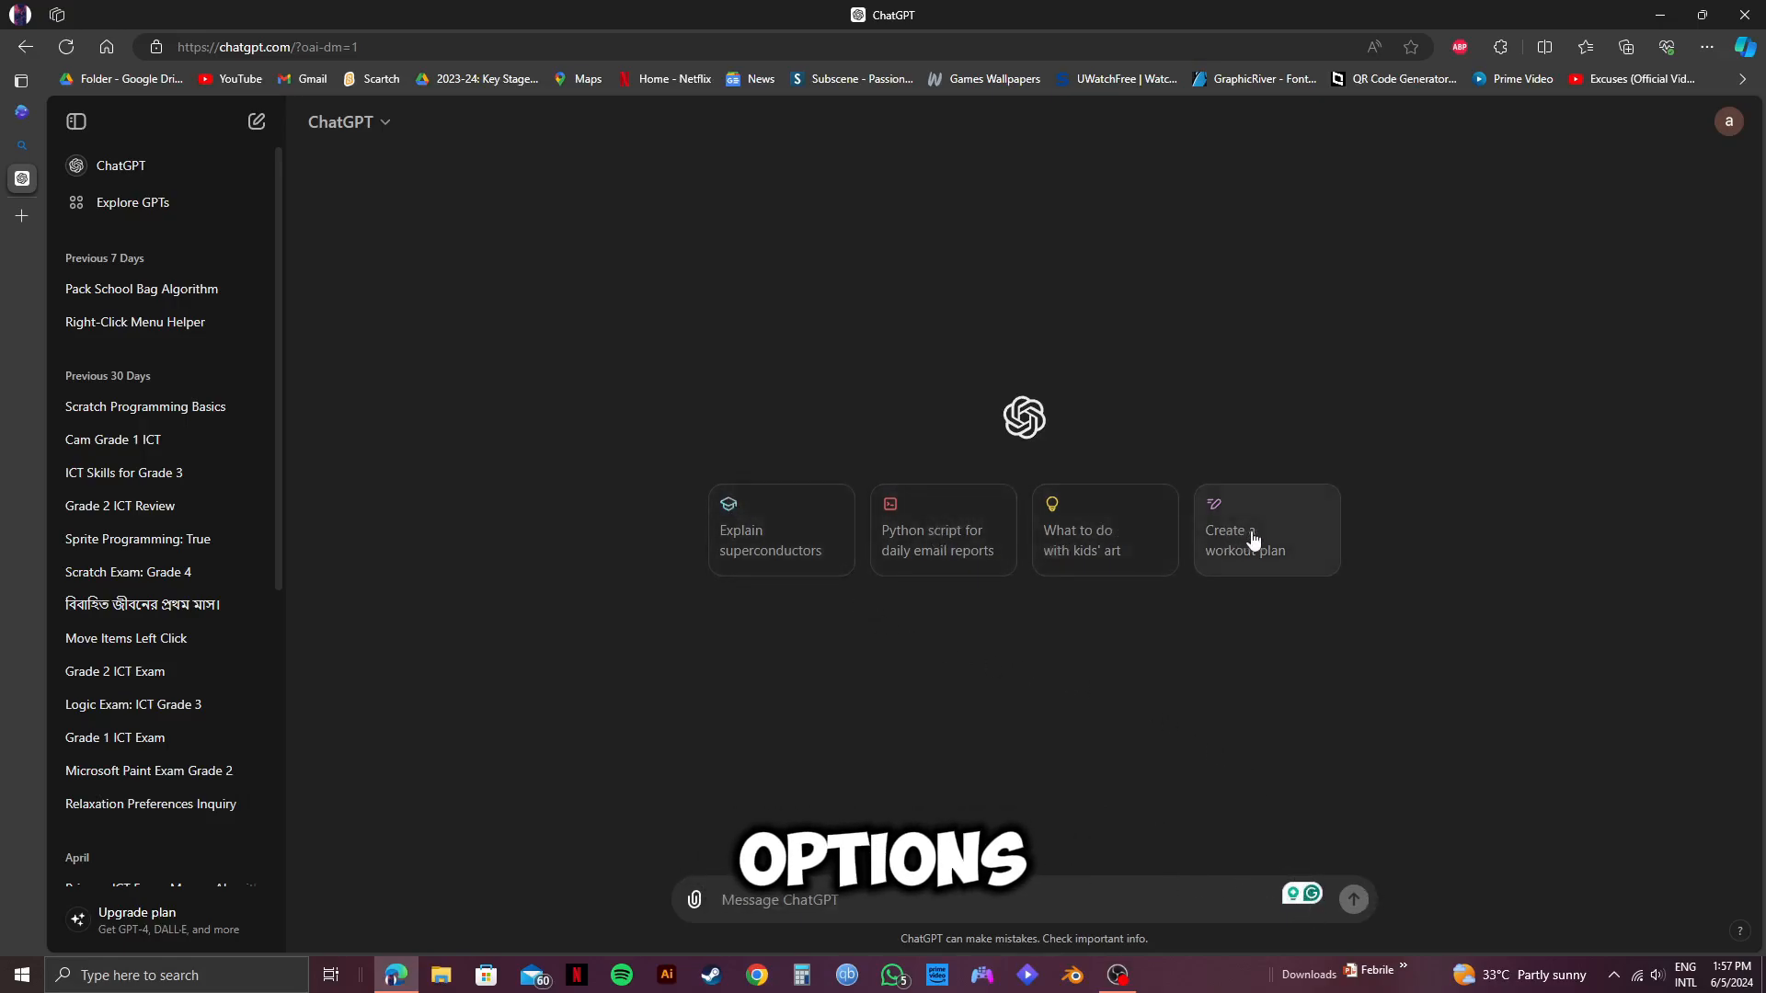
Open the Explore GPTs catalogue in ChatGPT.
scroll(114, 708, "down", 10)
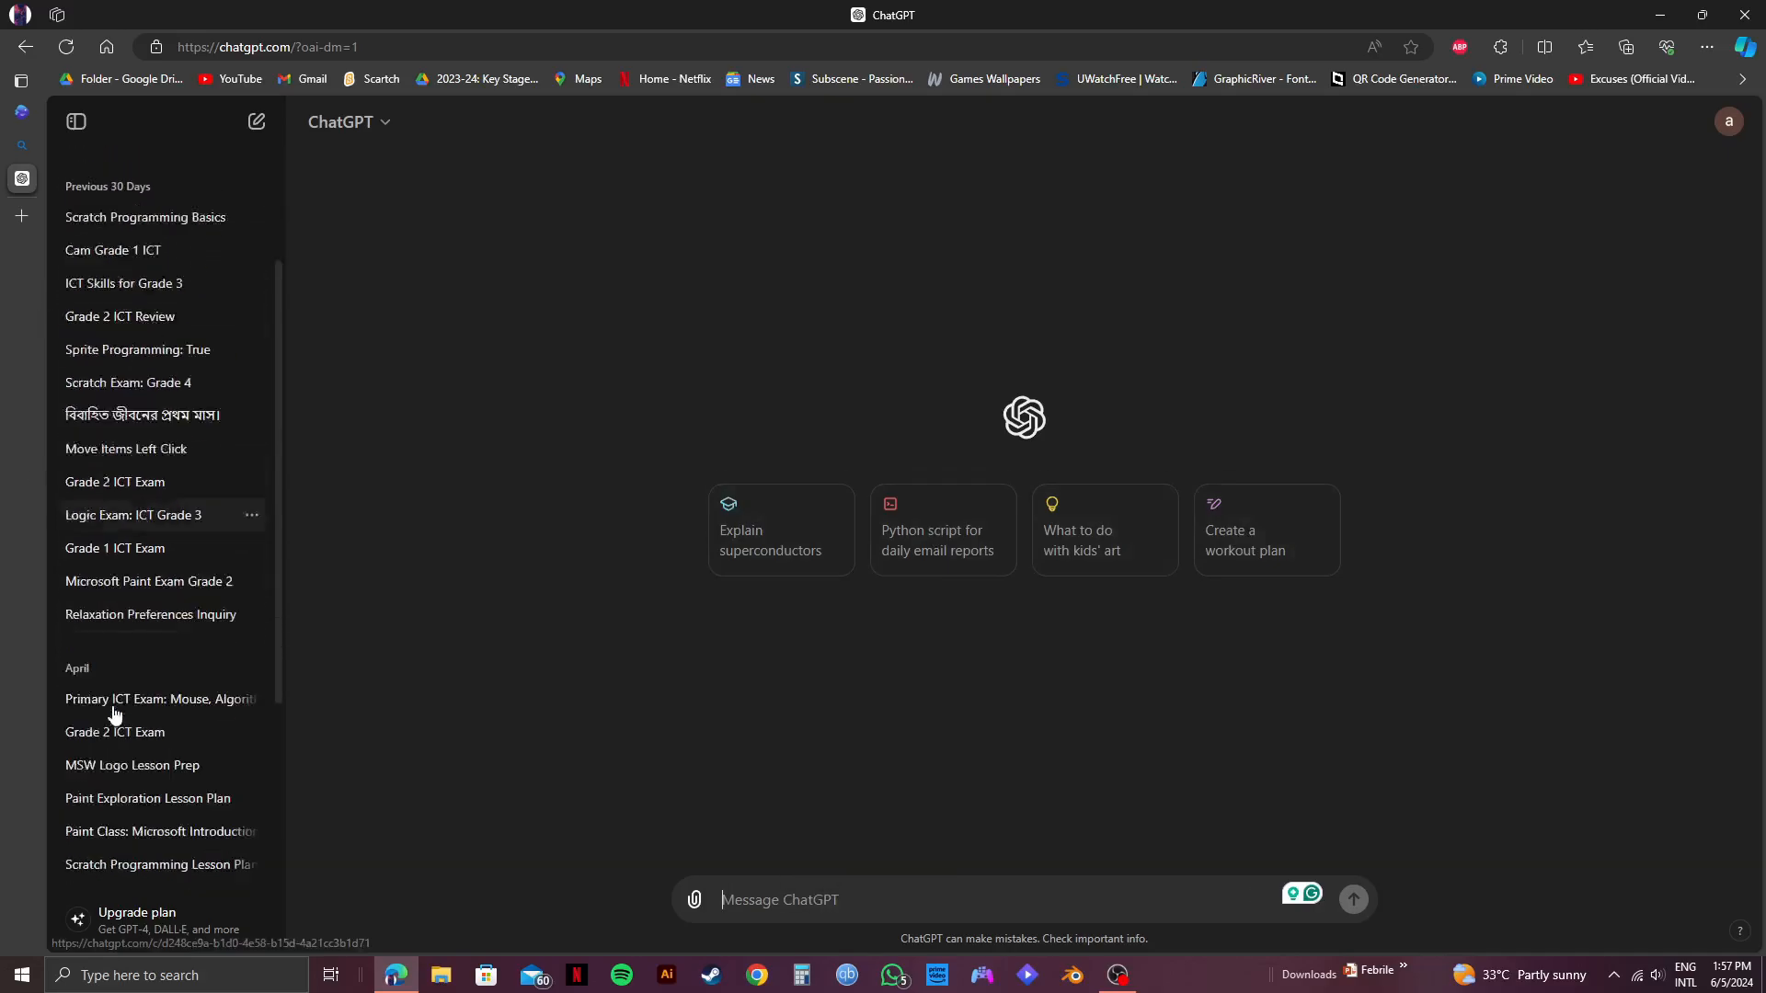
scroll(114, 713, "up", 7)
scroll(114, 716, "up", 4)
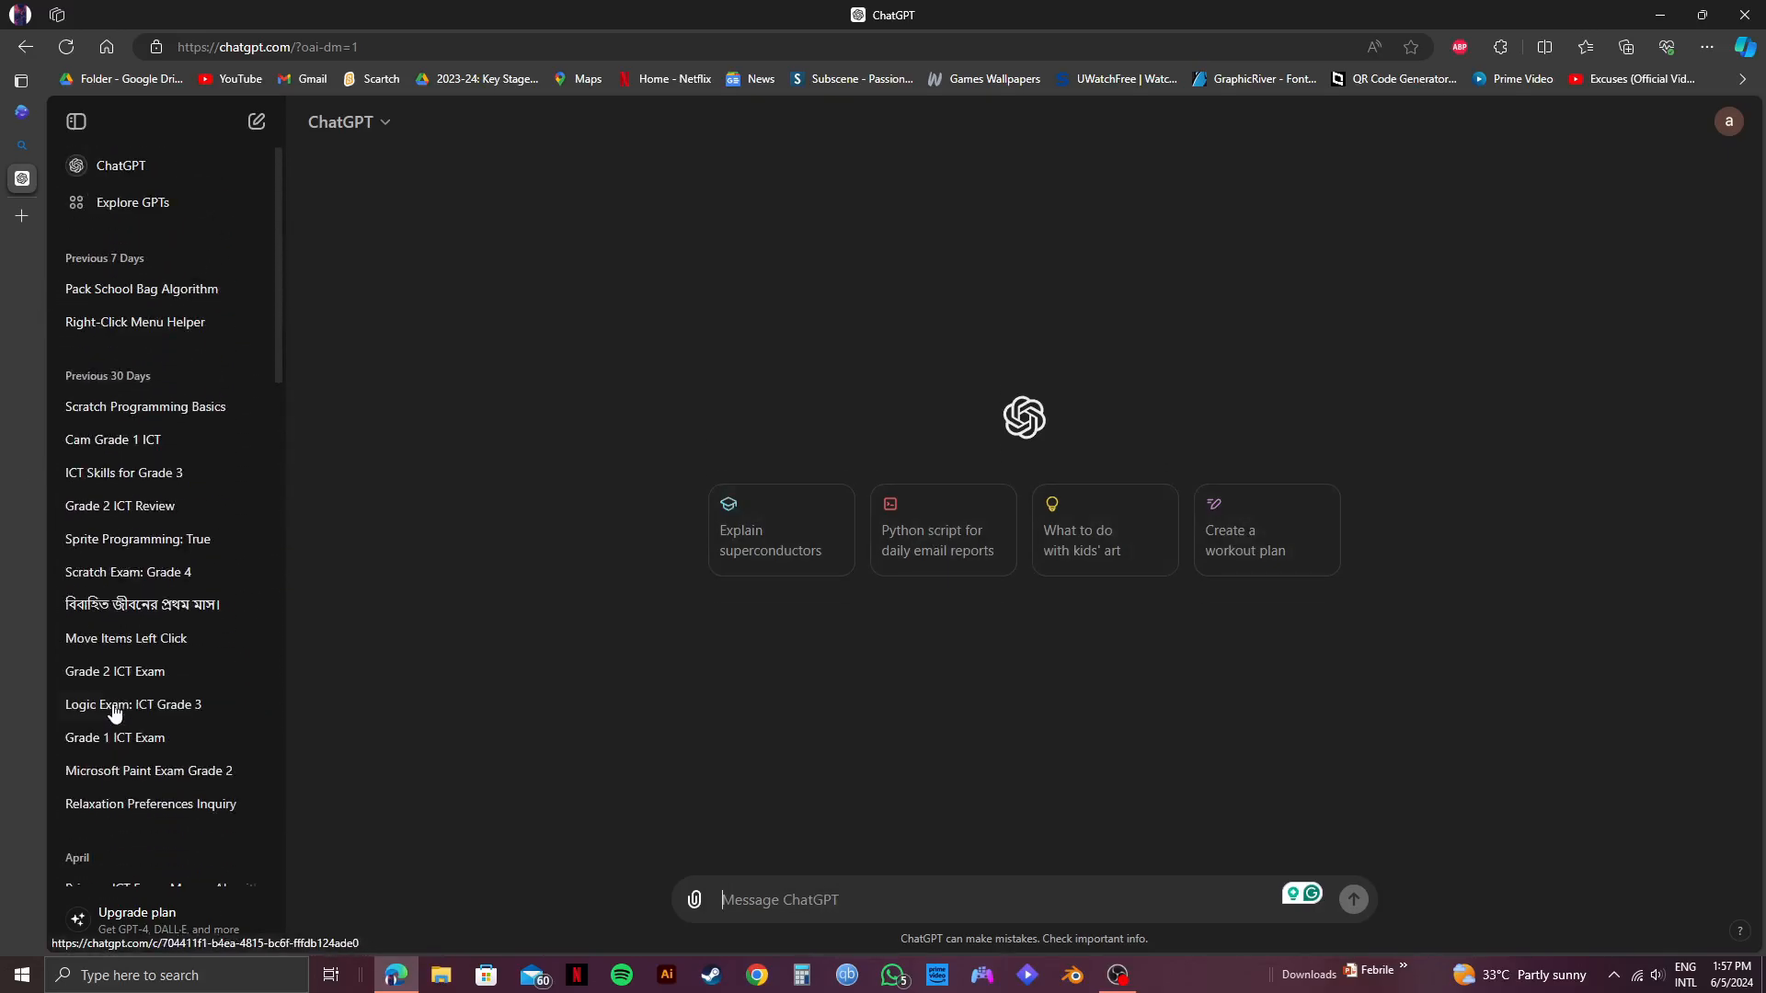
left_click(120, 201)
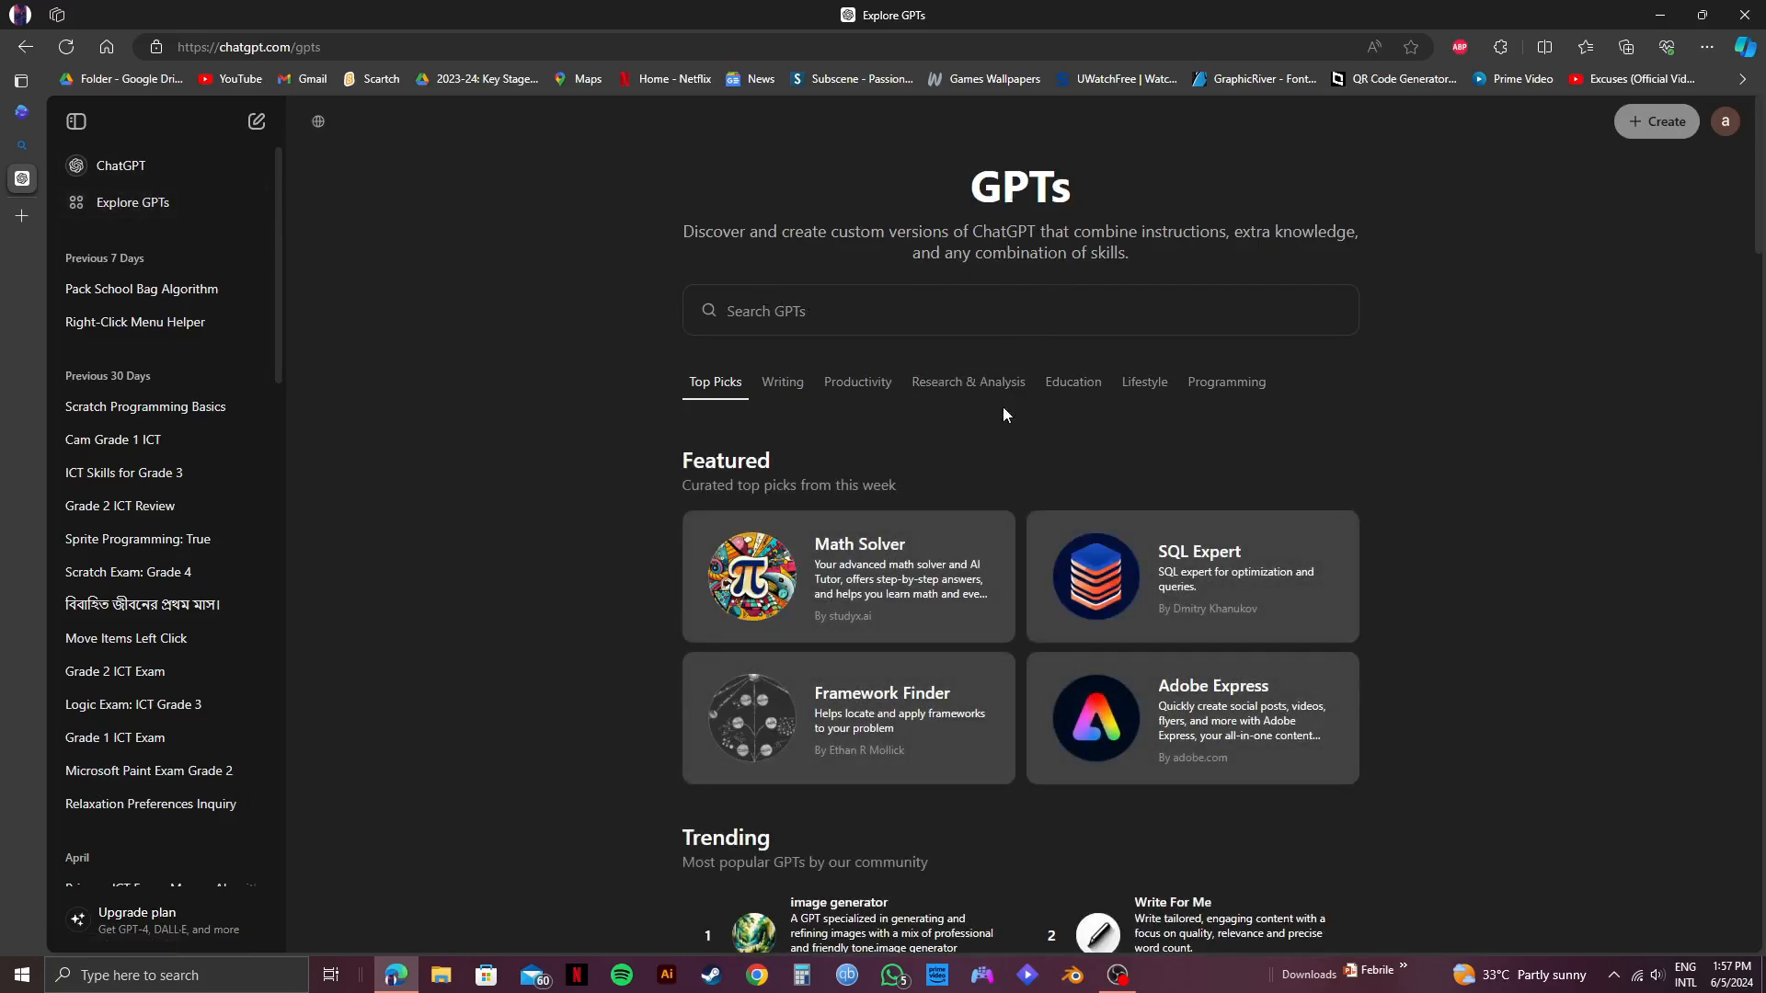
Search the GPT catalogue for "invideo" and open the details of the Video Maker GPT by invideo AI.
scroll(998, 441, "down", 1)
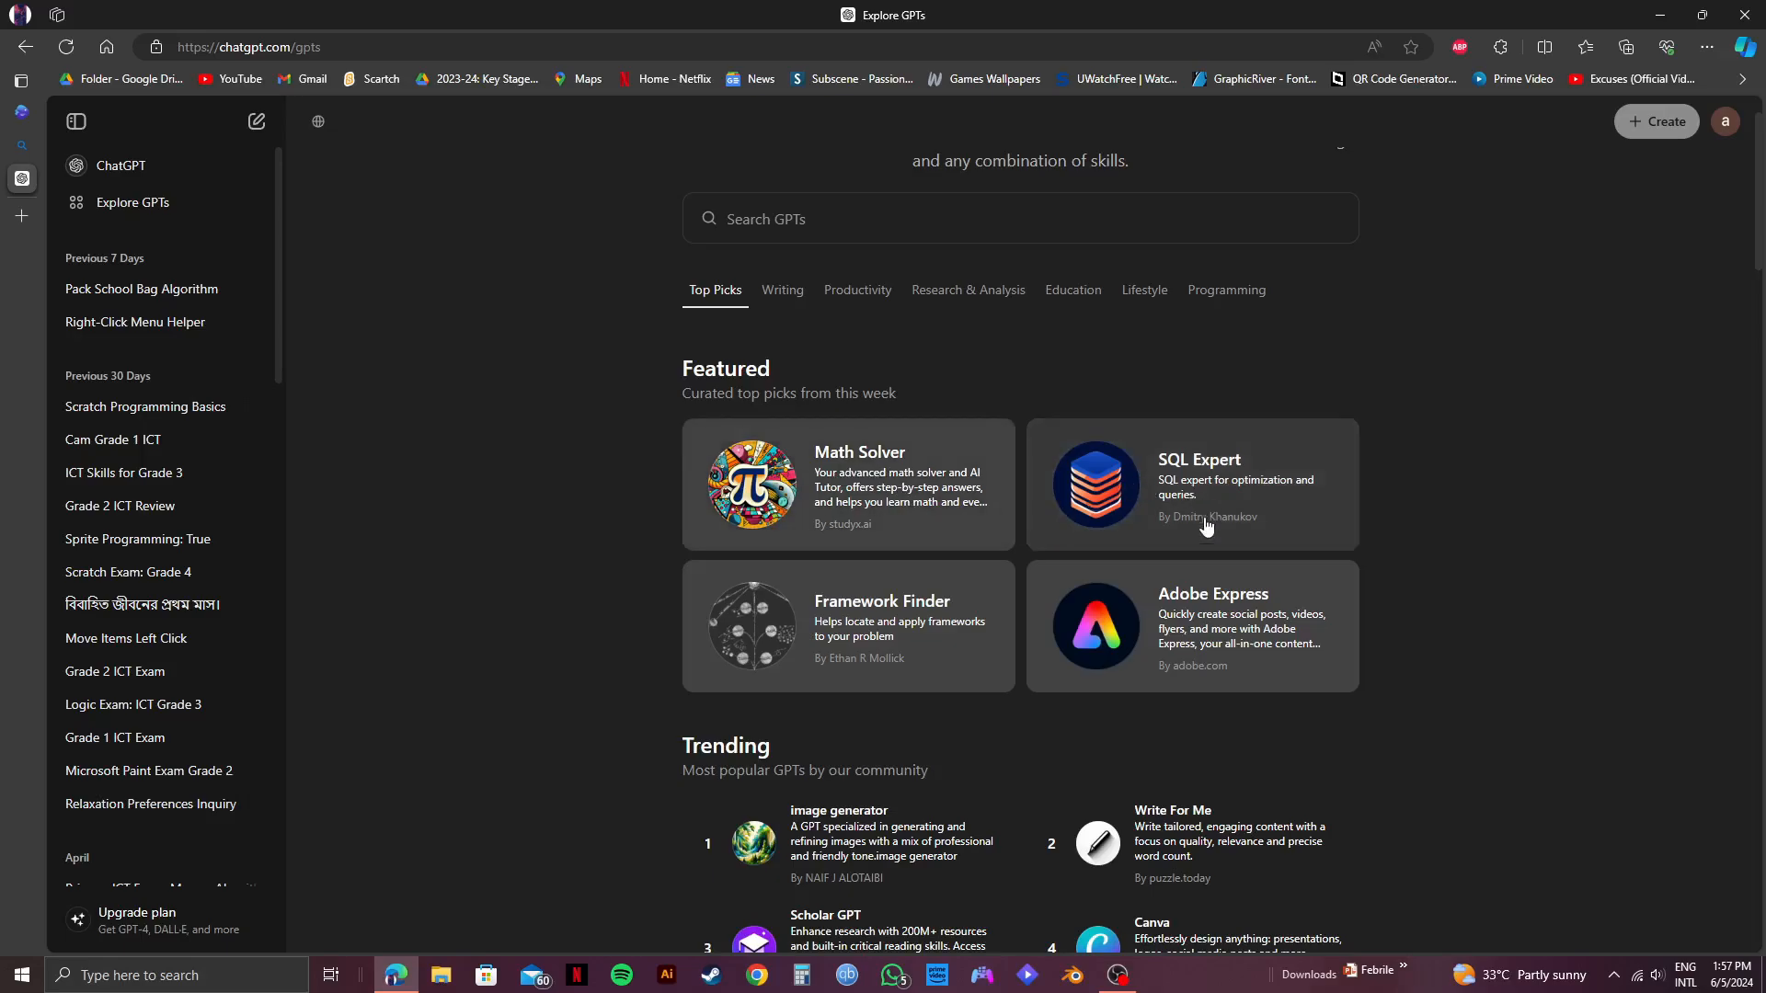
scroll(1016, 649, "down", 3)
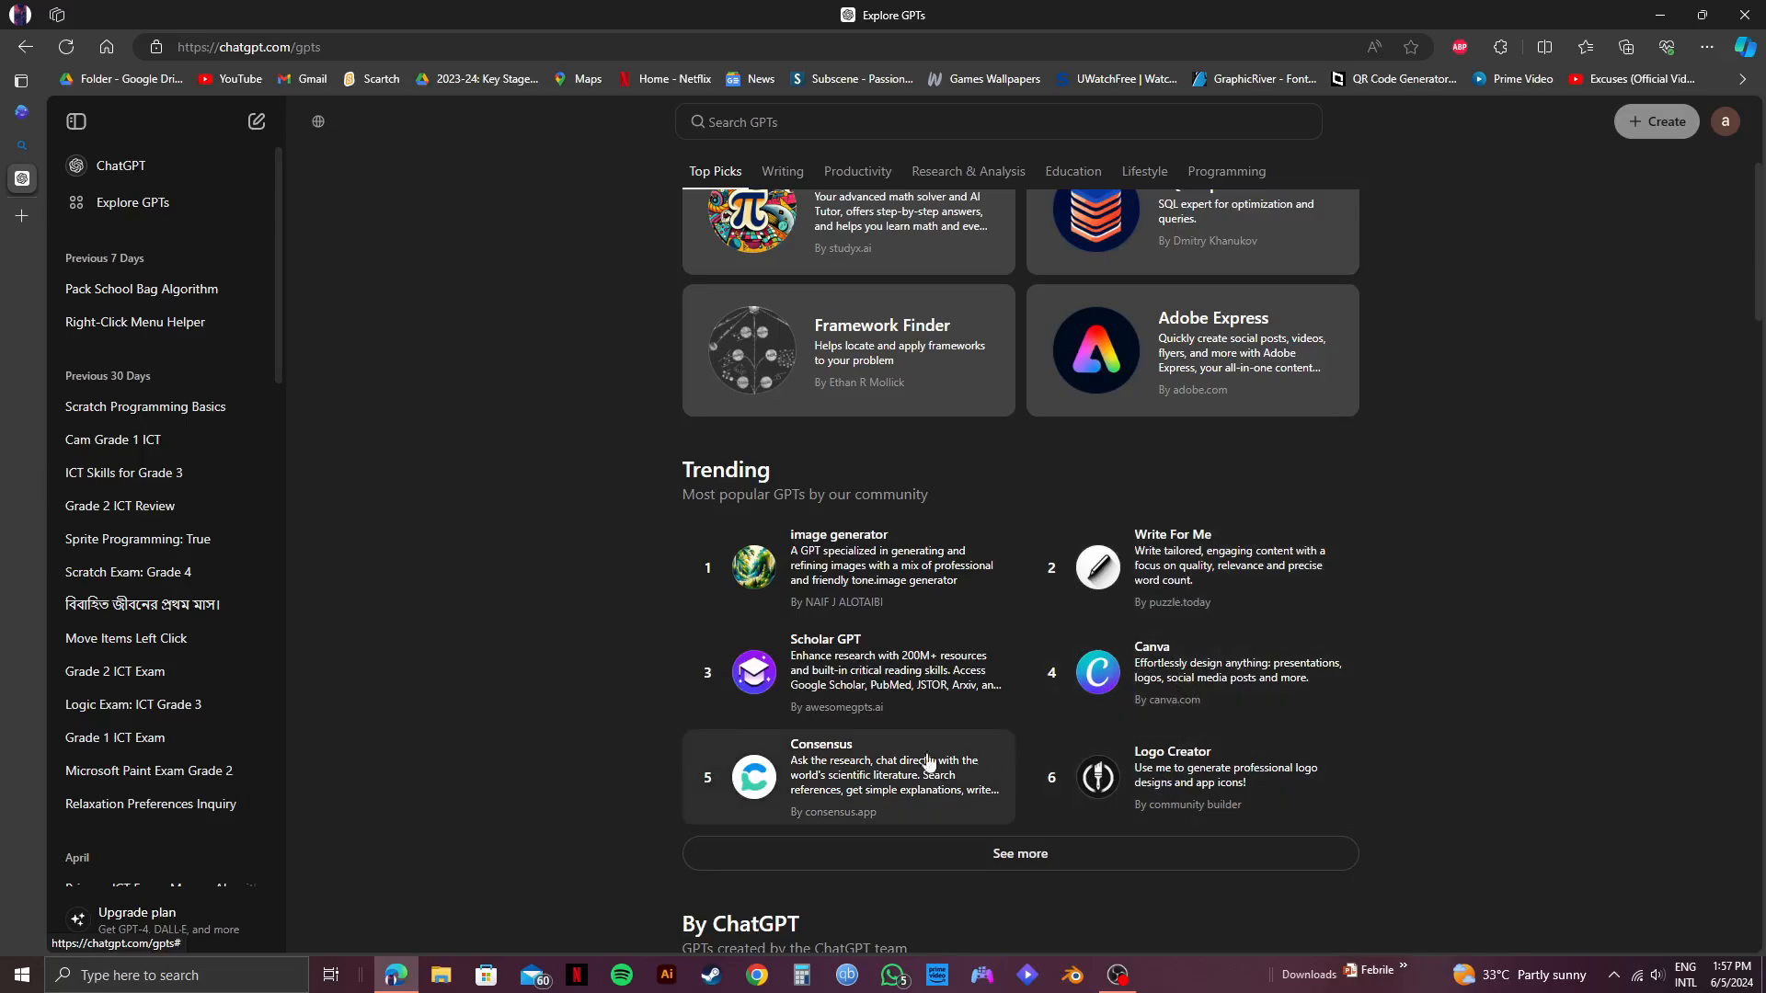
scroll(873, 658, "down", 4)
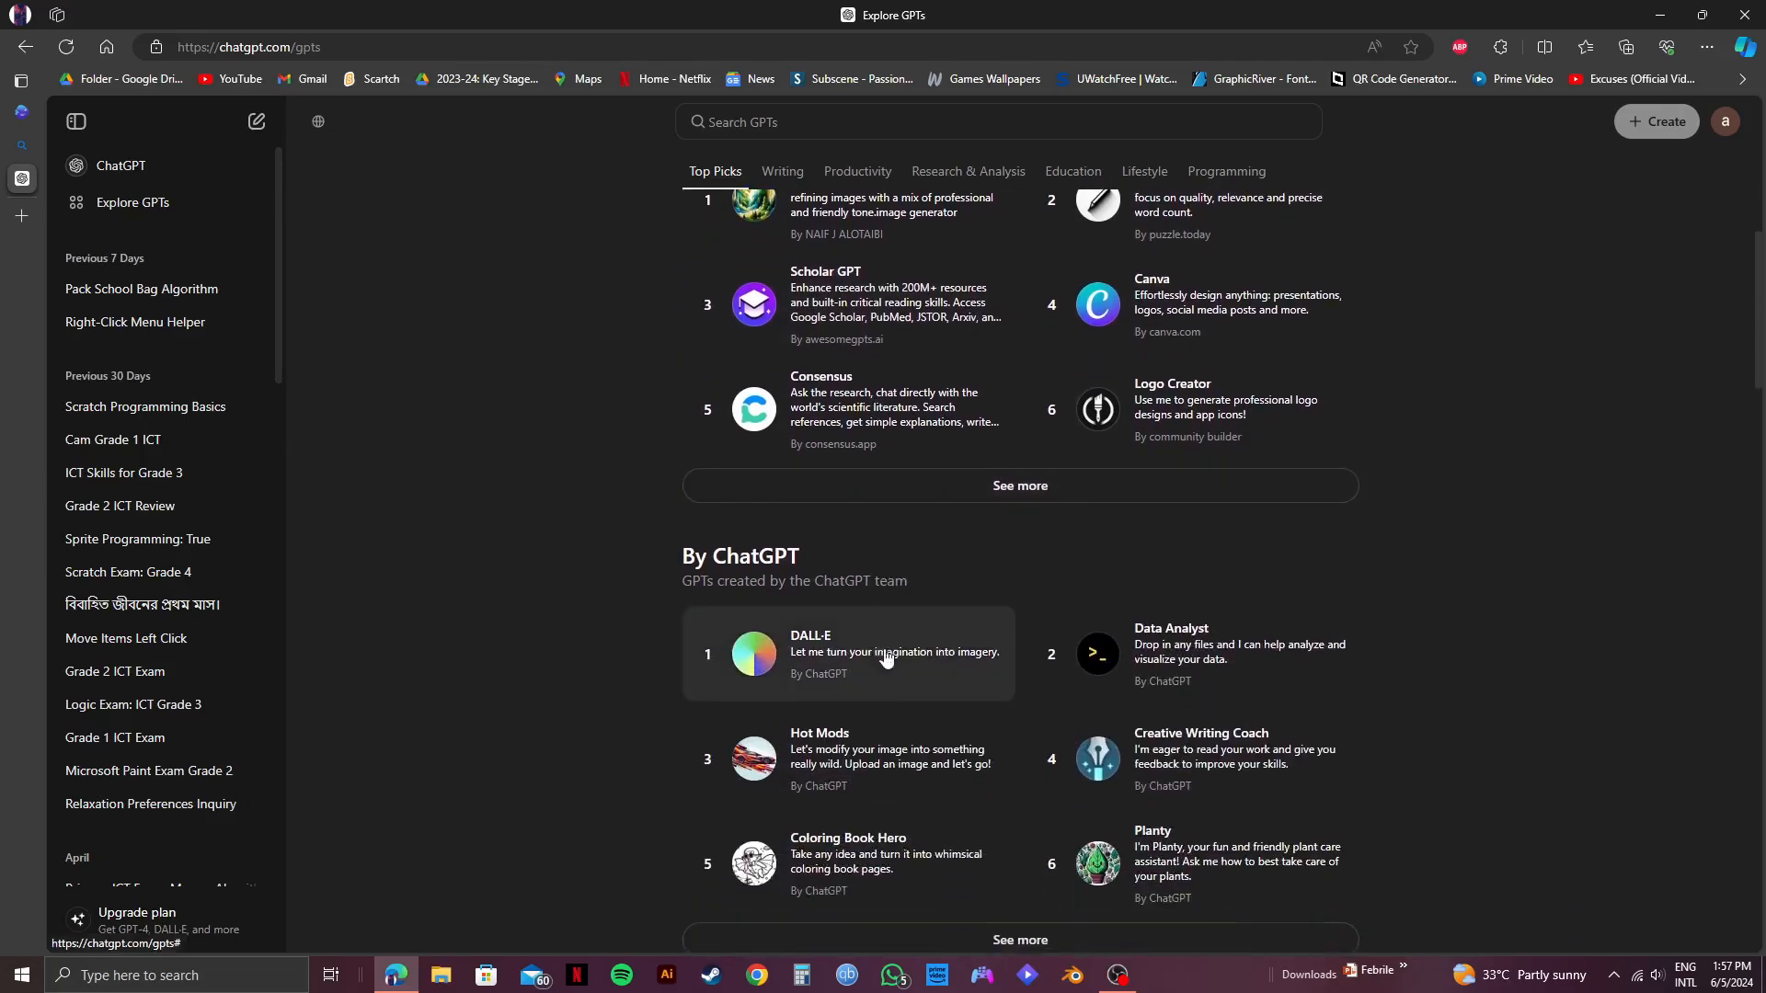
scroll(1126, 697, "down", 6)
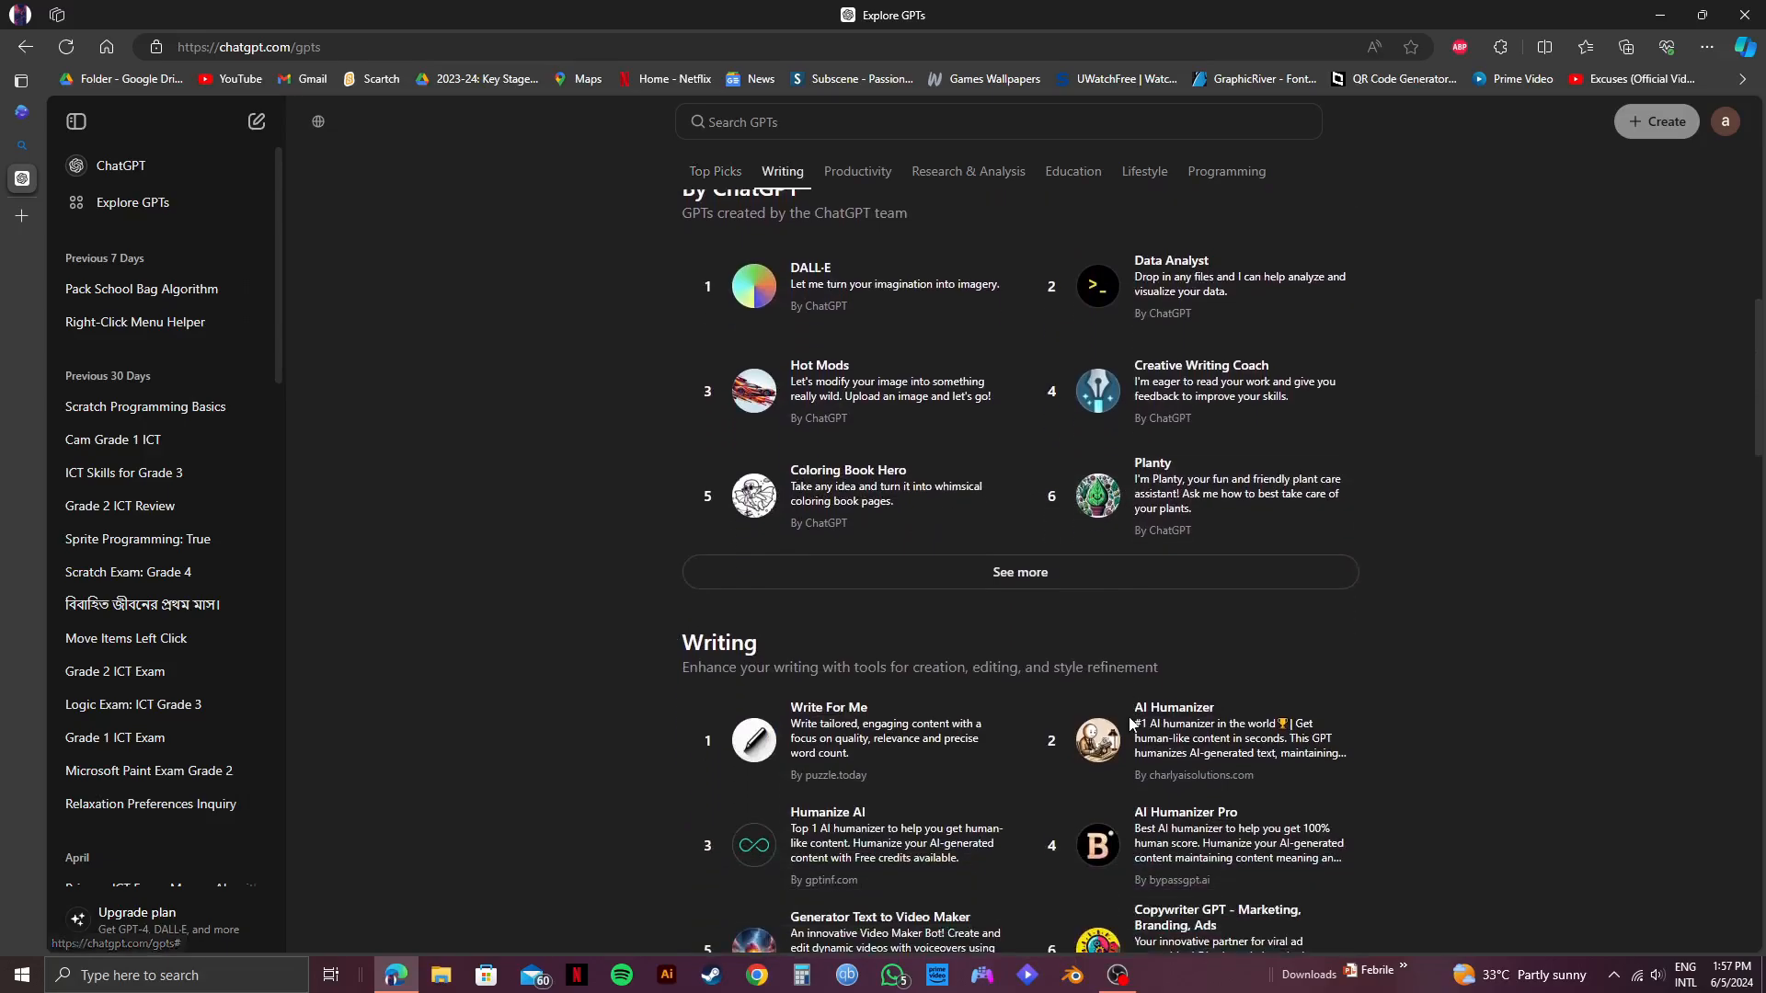
scroll(1130, 724, "down", 6)
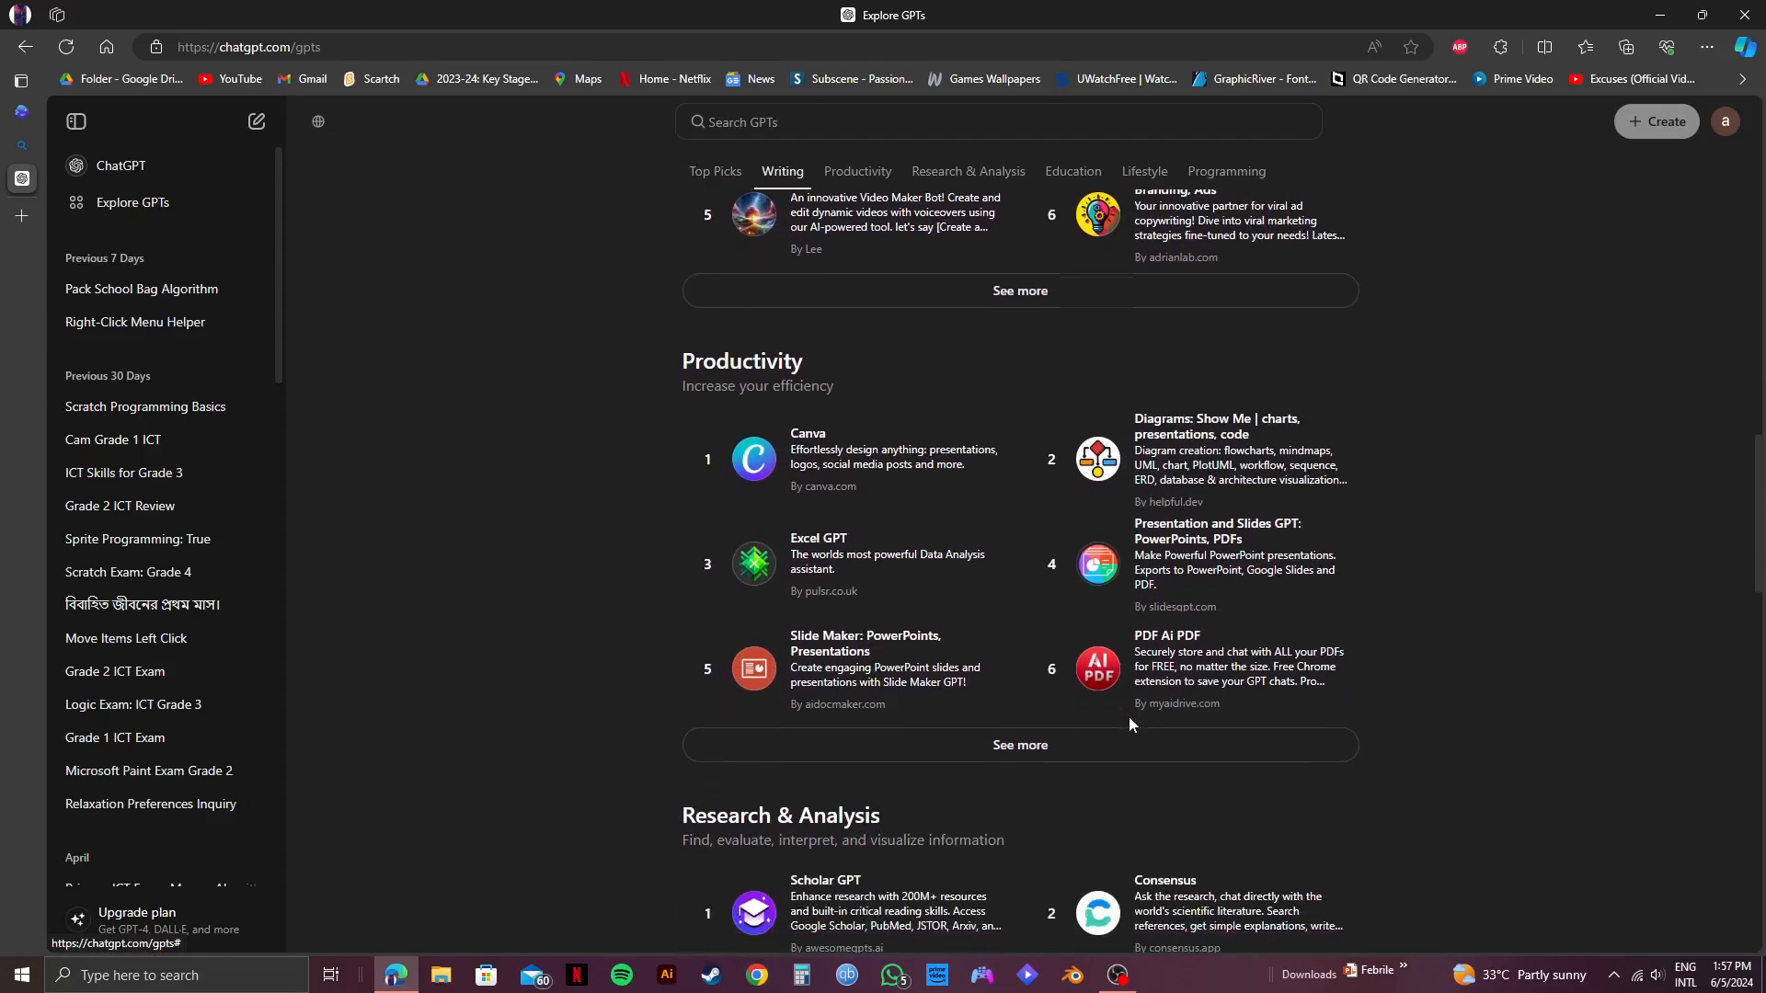
scroll(1131, 724, "up", 4)
scroll(1130, 724, "up", 19)
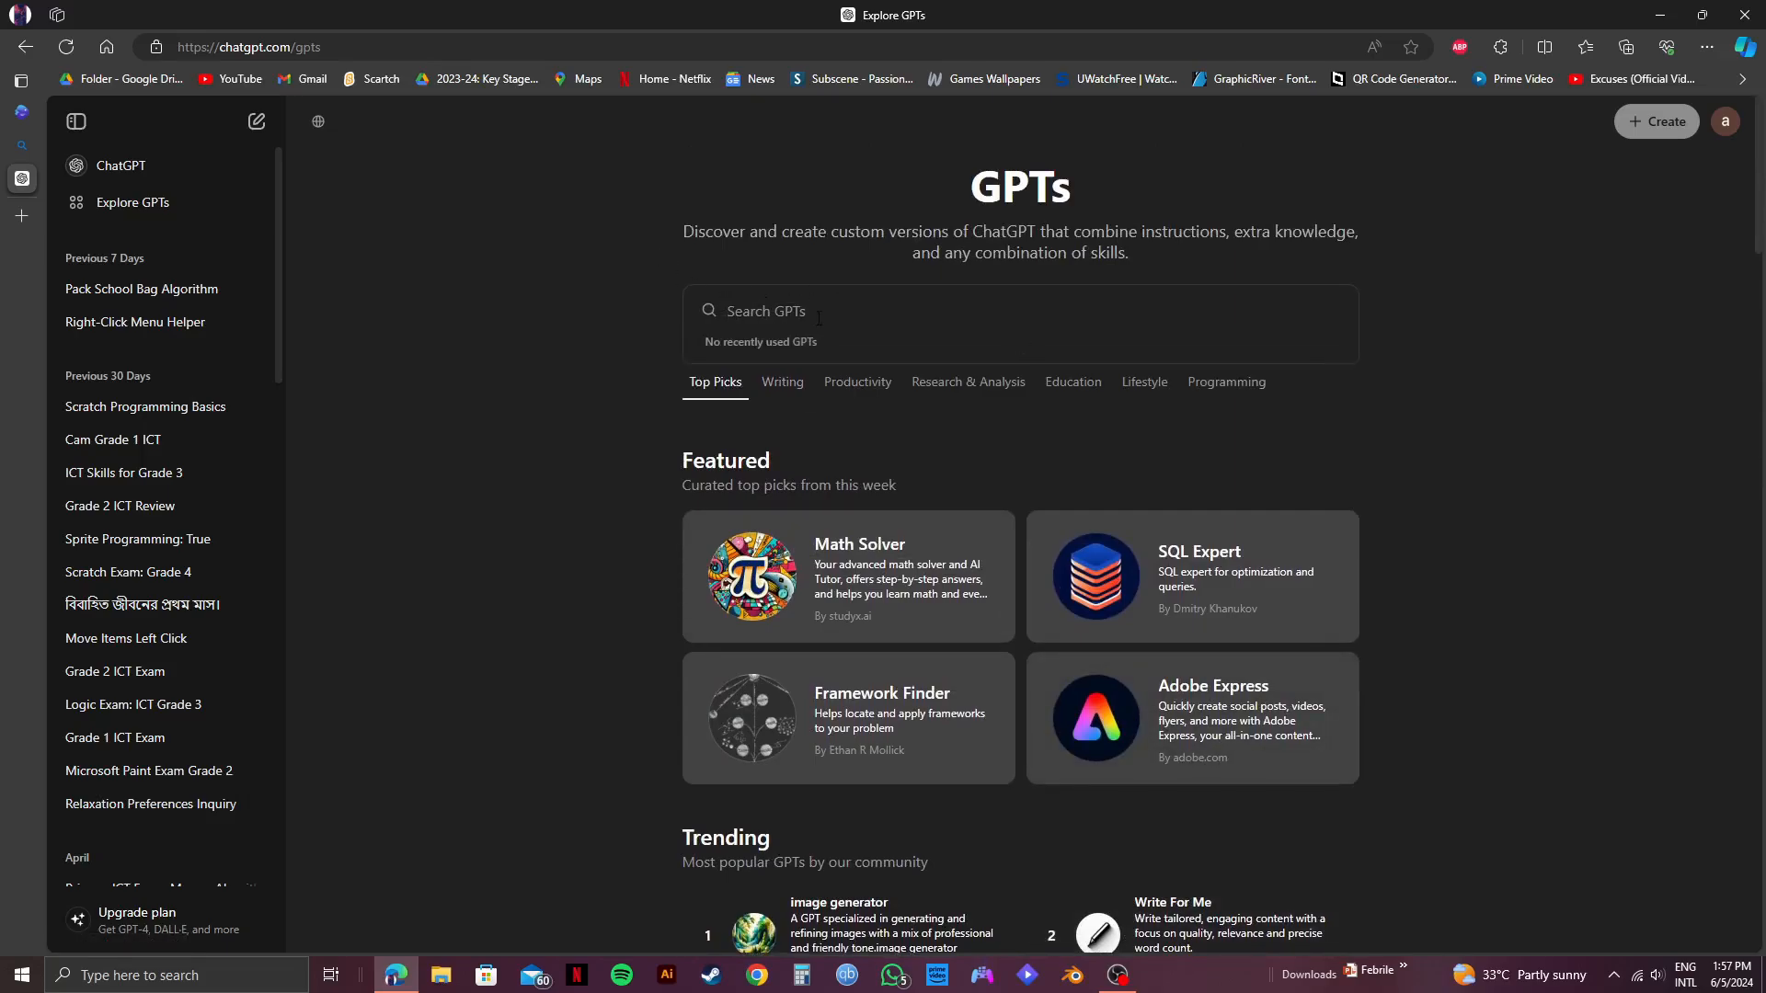
type("invideo")
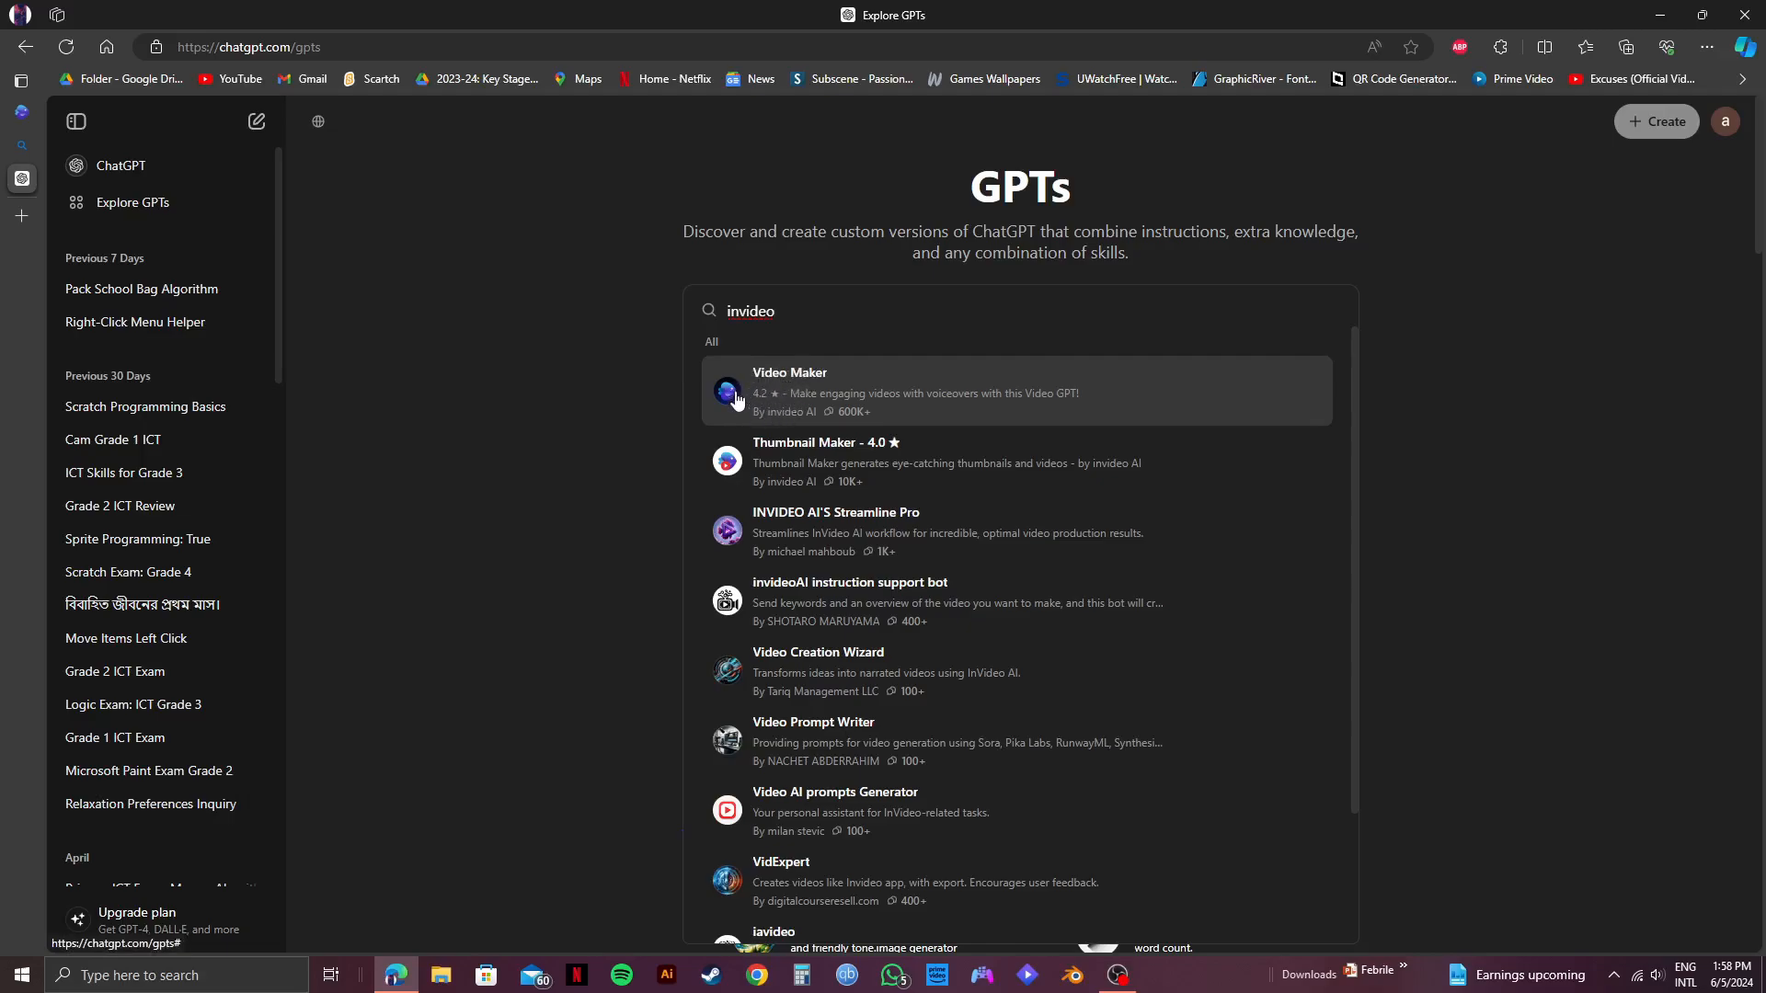
left_click(805, 383)
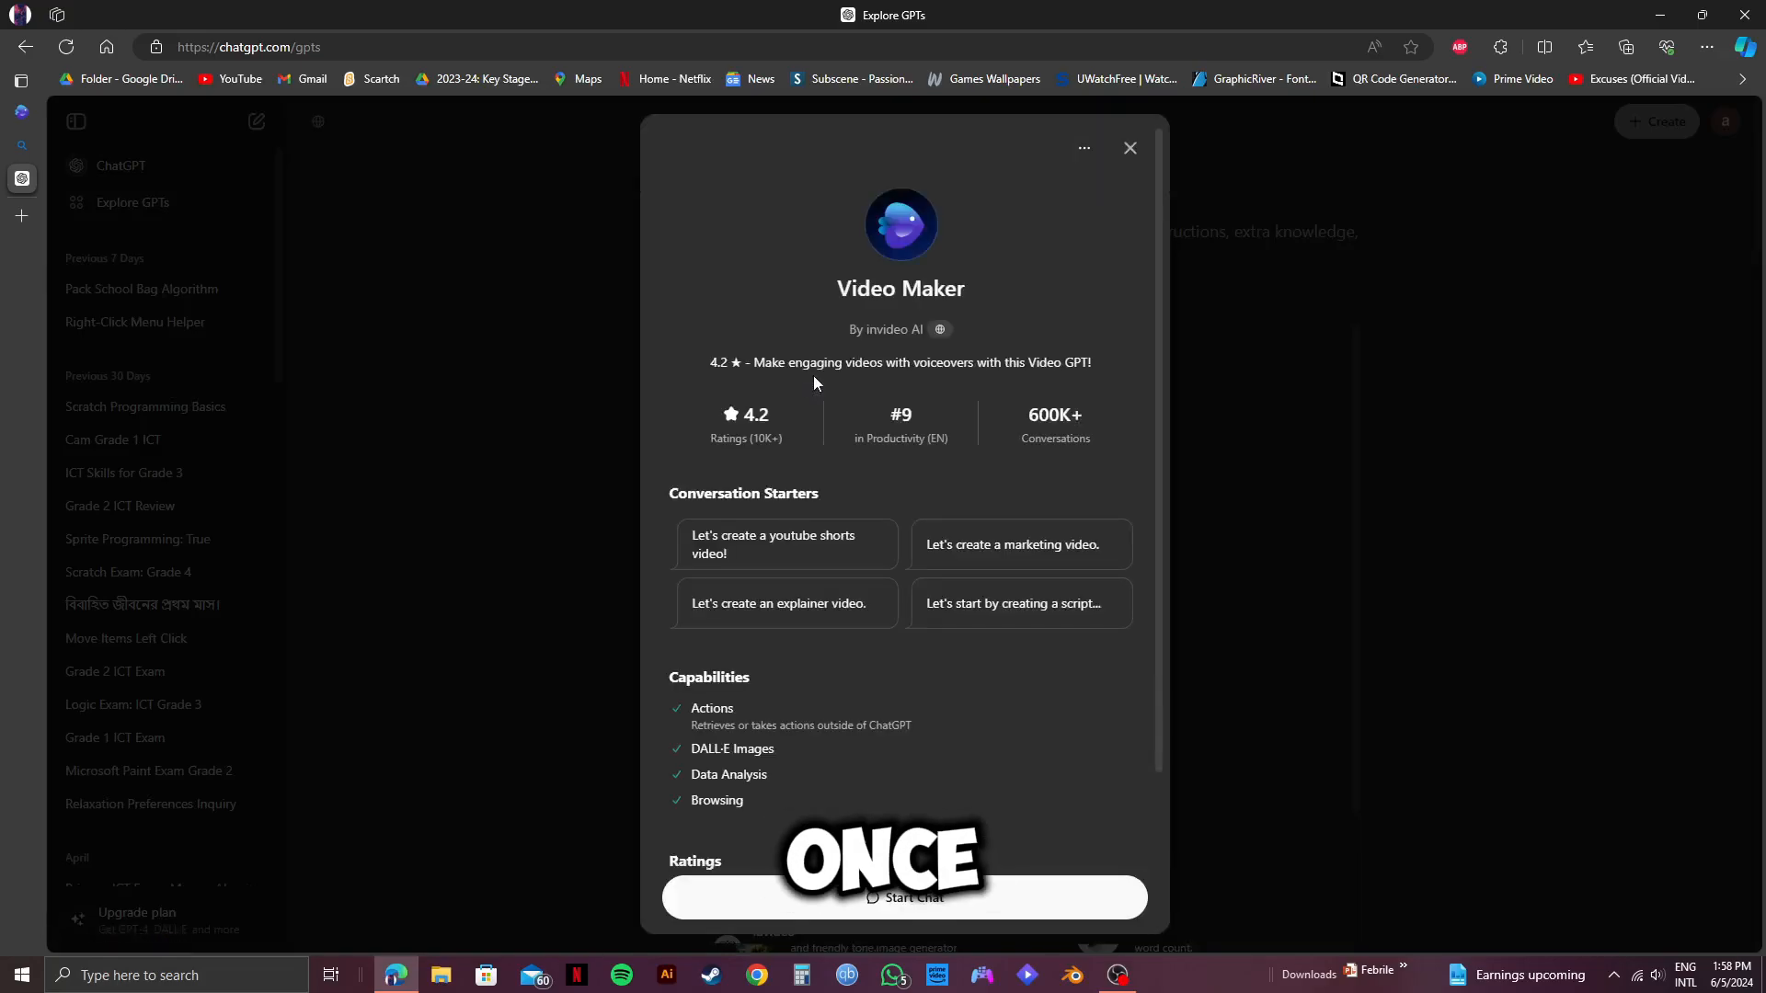
Review the Video Maker GPT's creator, conversation starters, capabilities and ratings.
scroll(841, 410, "down", 3)
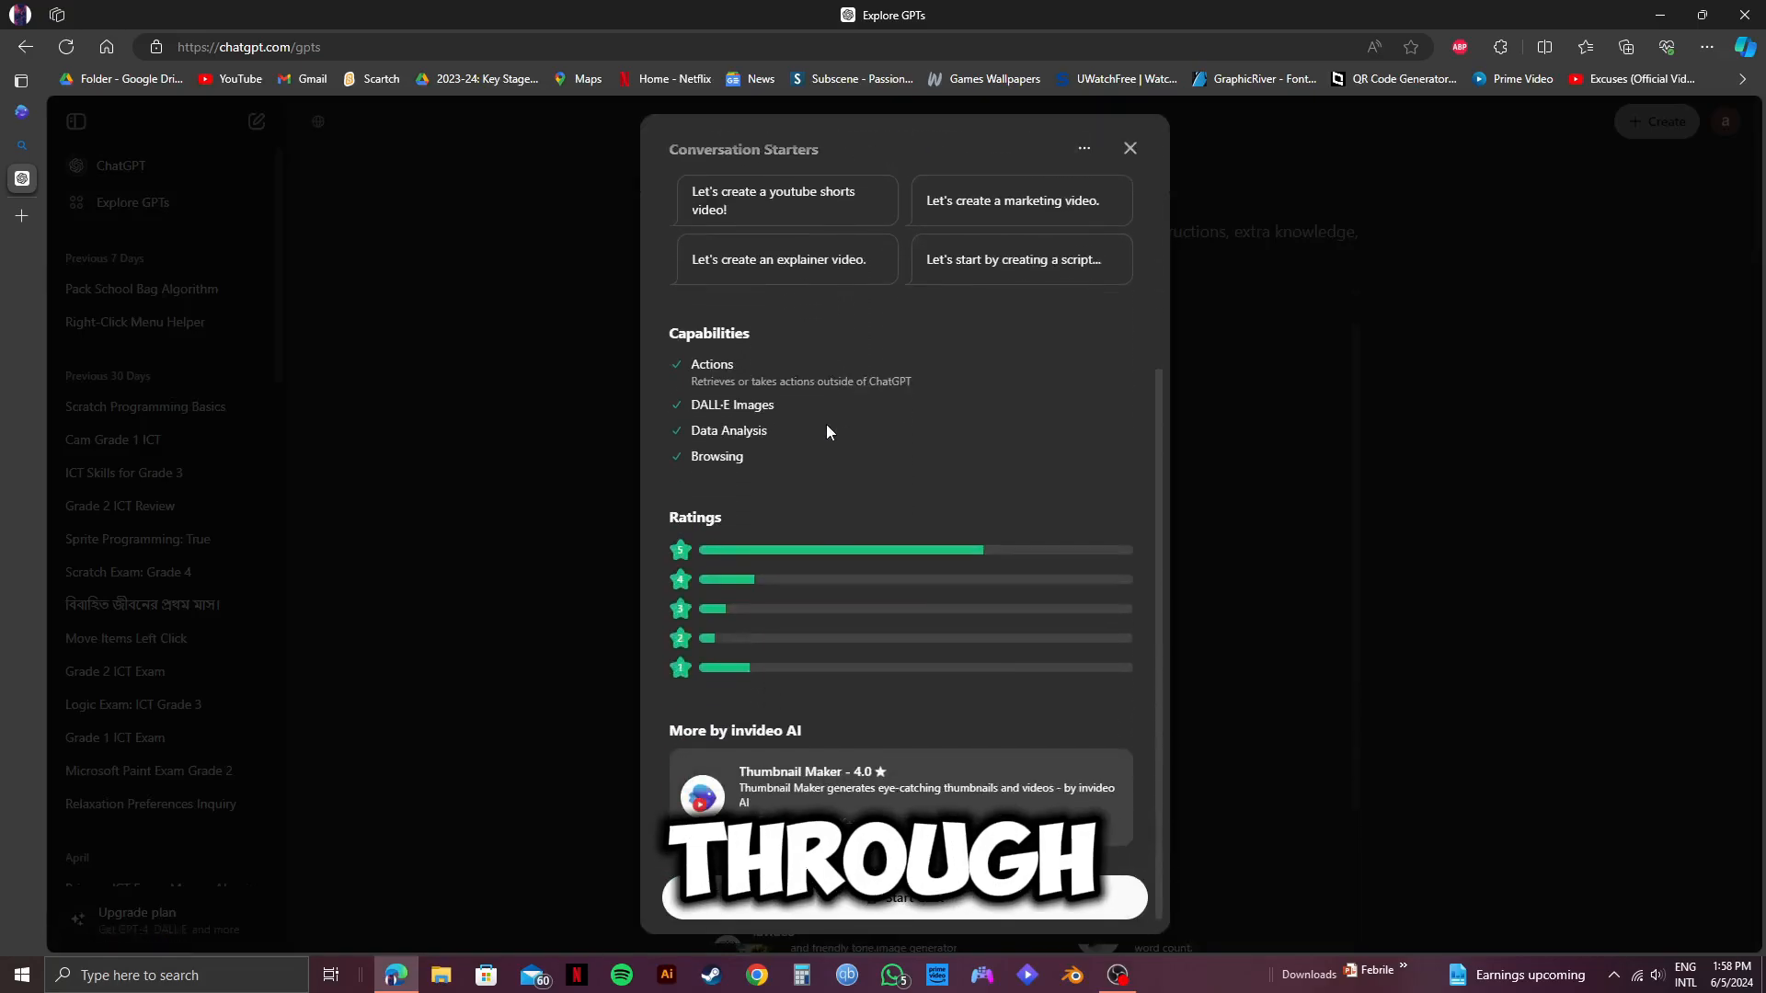
scroll(826, 428, "up", 4)
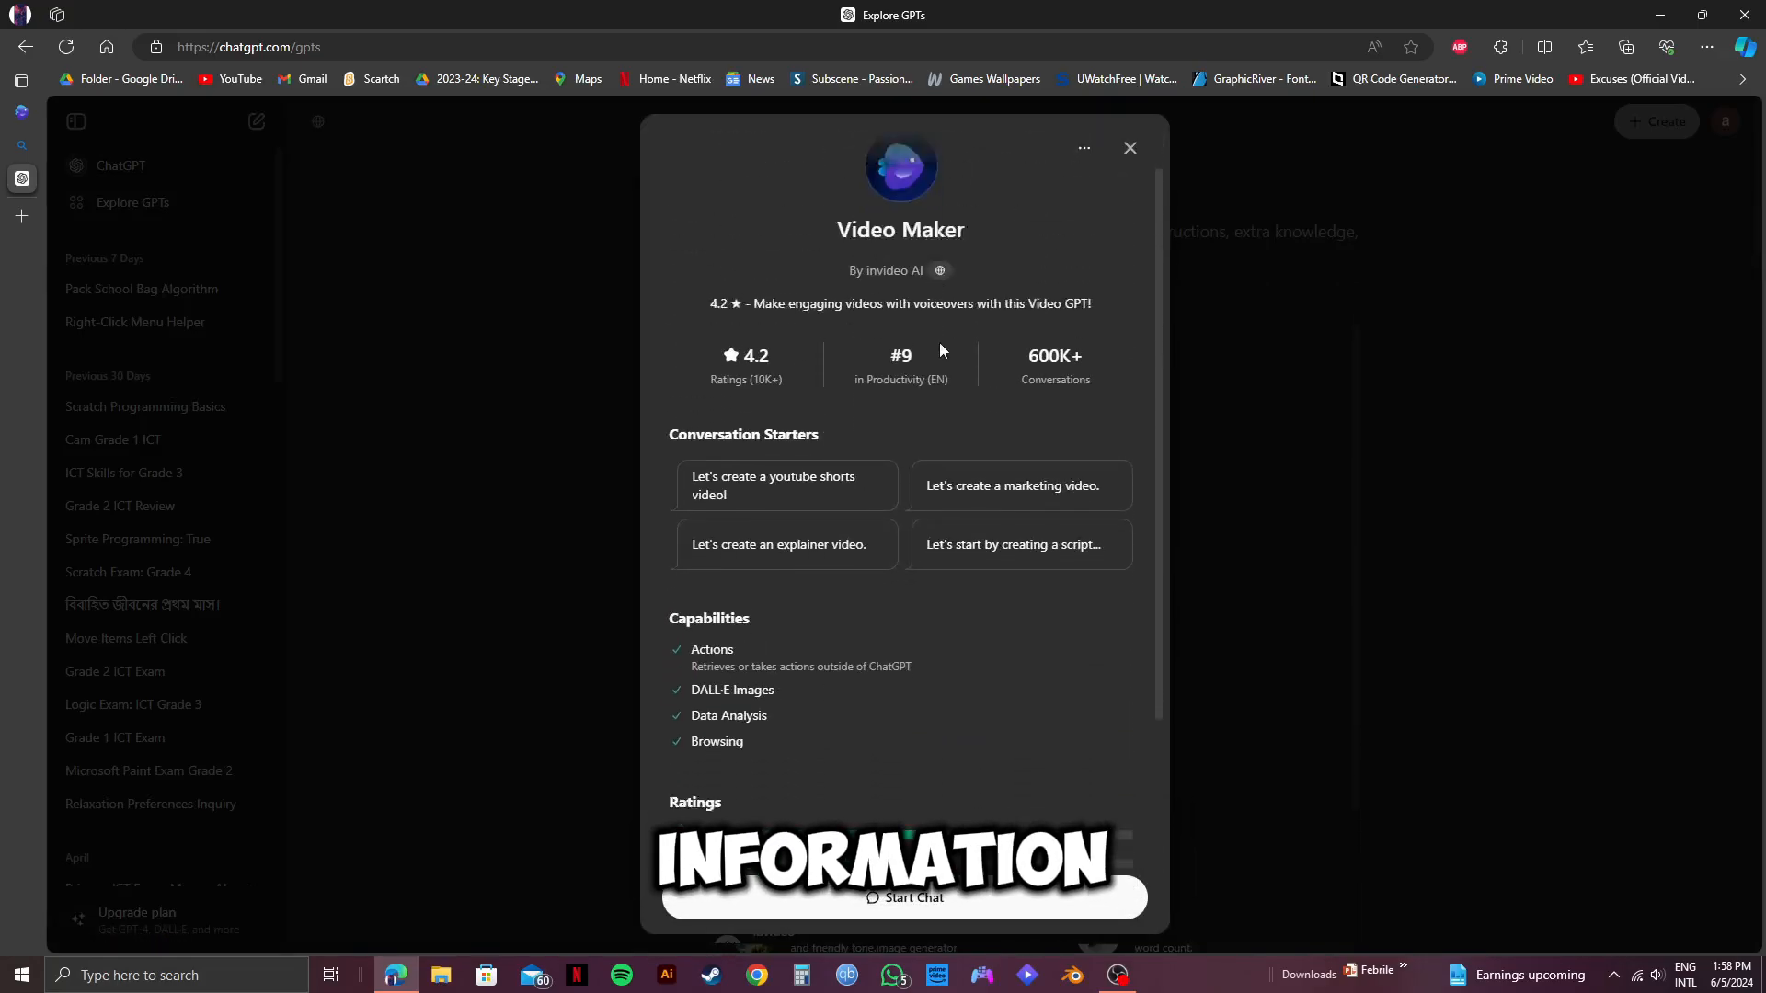
scroll(940, 342, "down", 1)
scroll(881, 276, "up", 1)
left_click_drag(866, 329, 922, 331)
left_click(1001, 302)
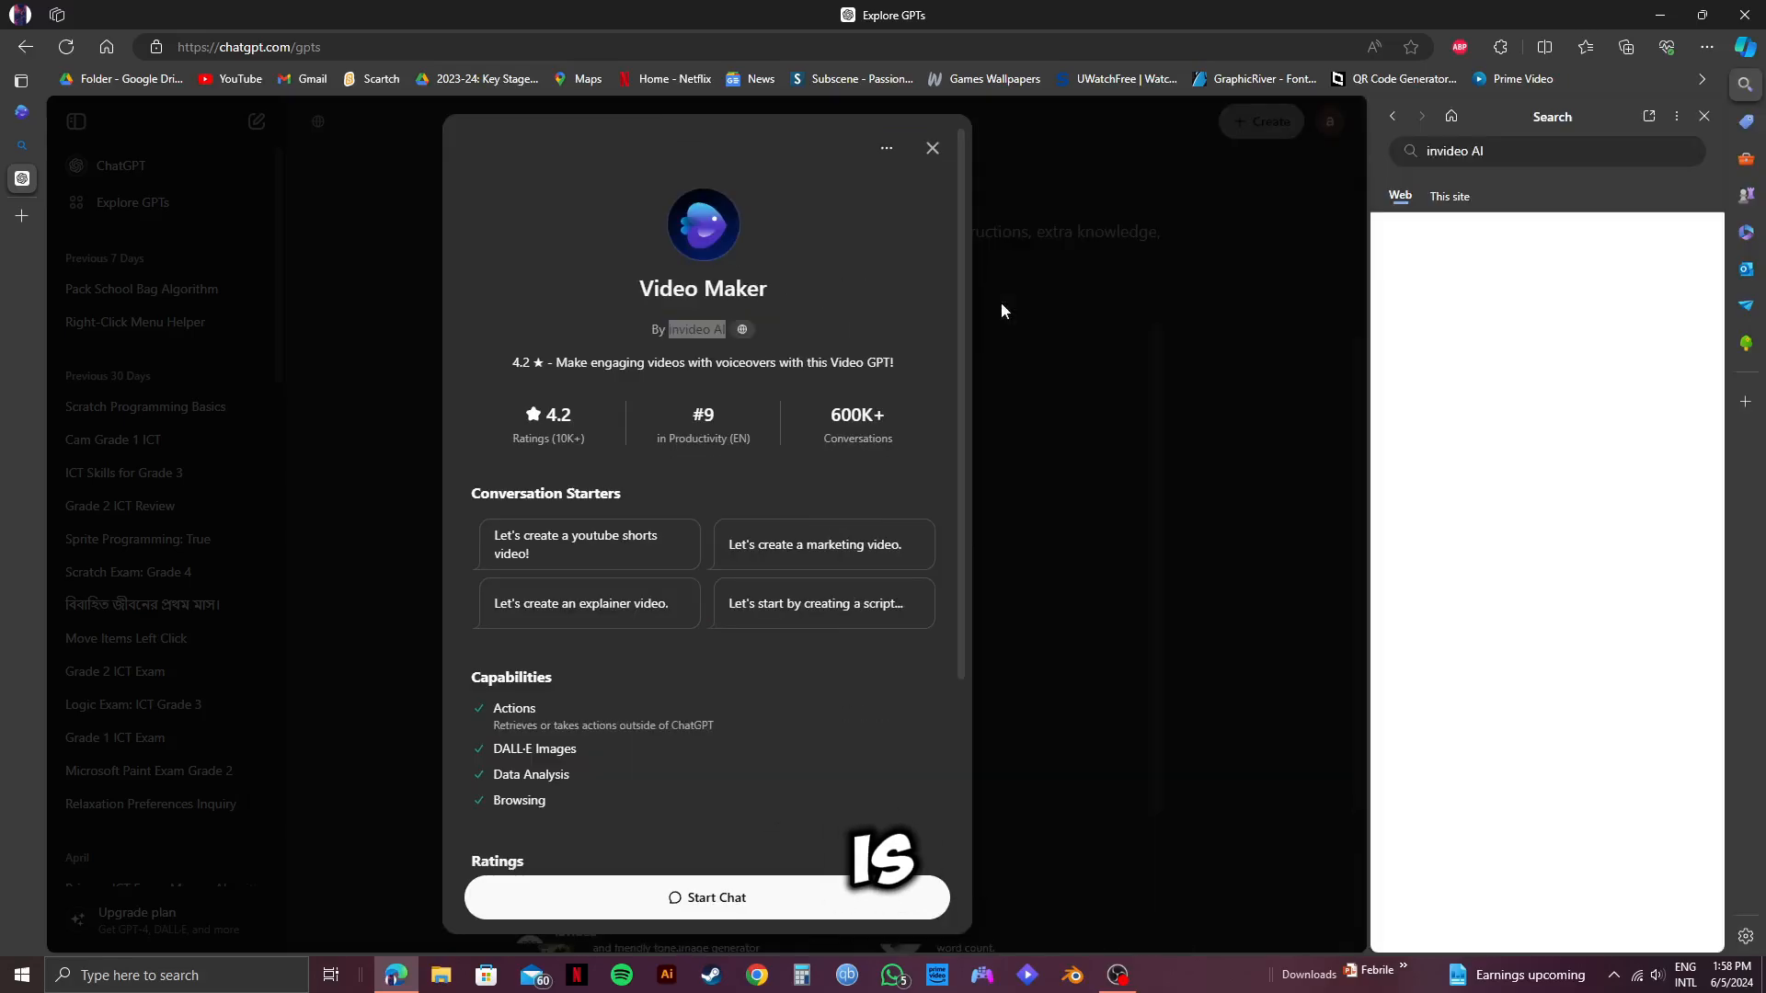
left_click(1704, 116)
scroll(1019, 572, "down", 4)
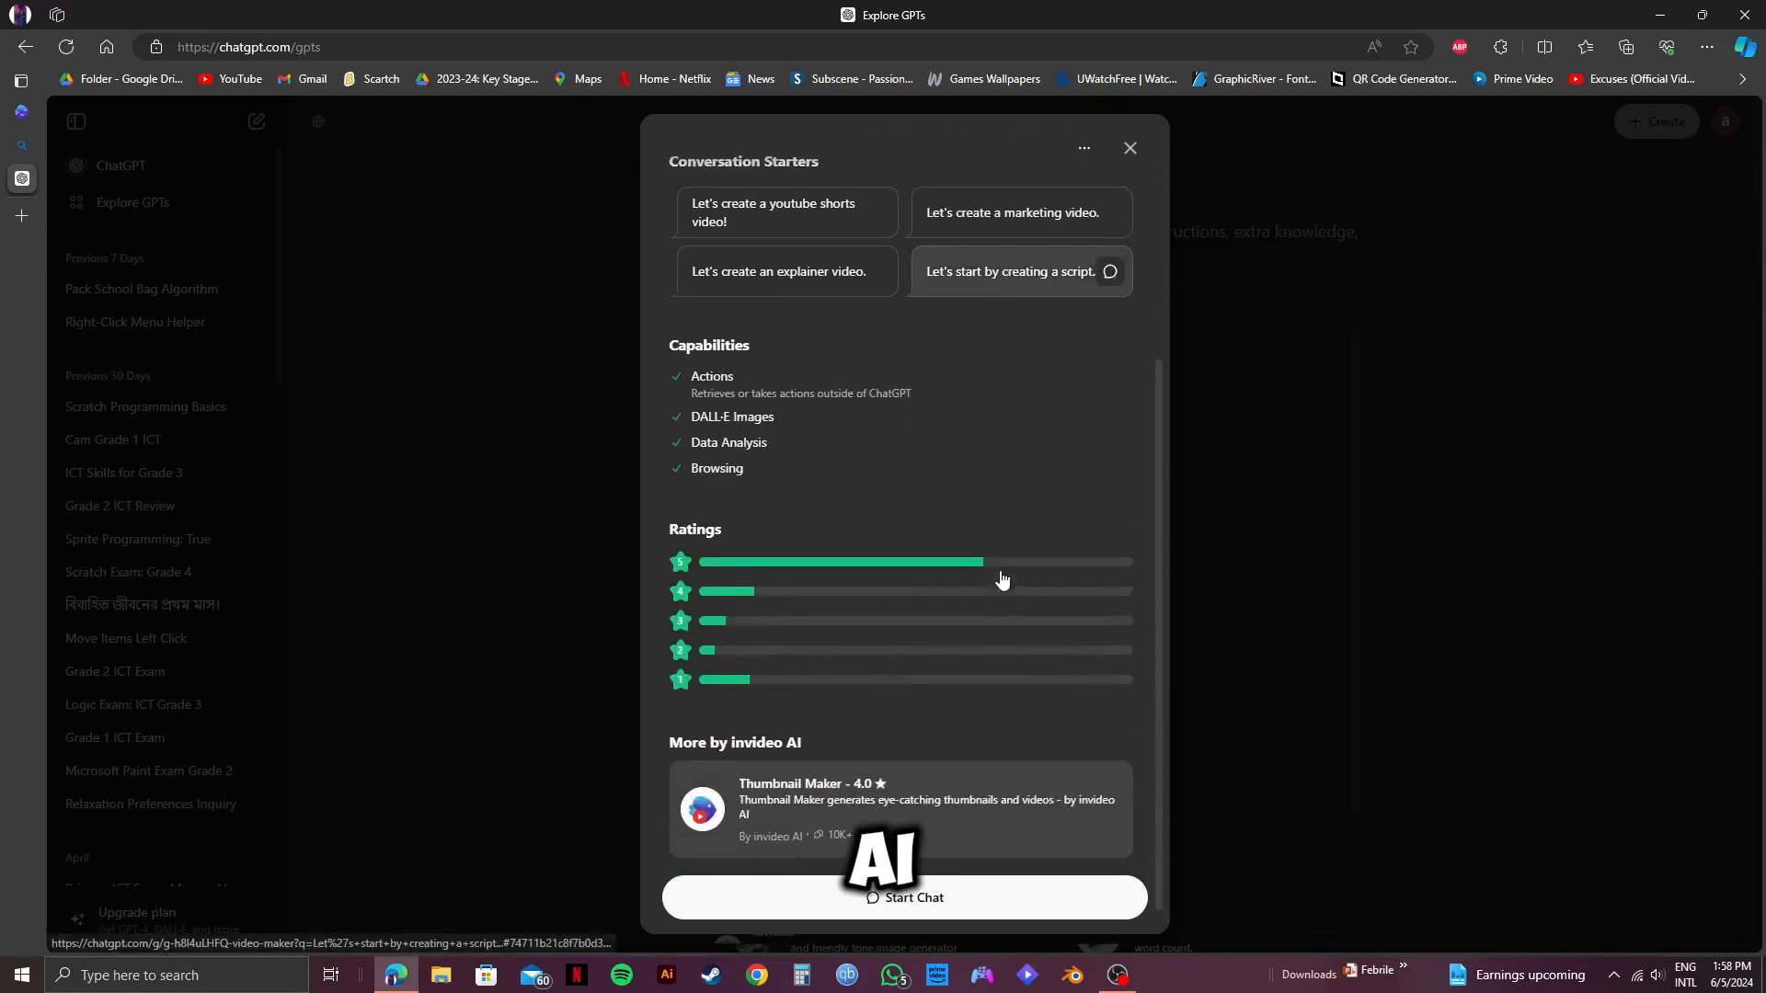
Start a chat with Video Maker and send the prompt "make a 30 second video of making a burger".
left_click(931, 902)
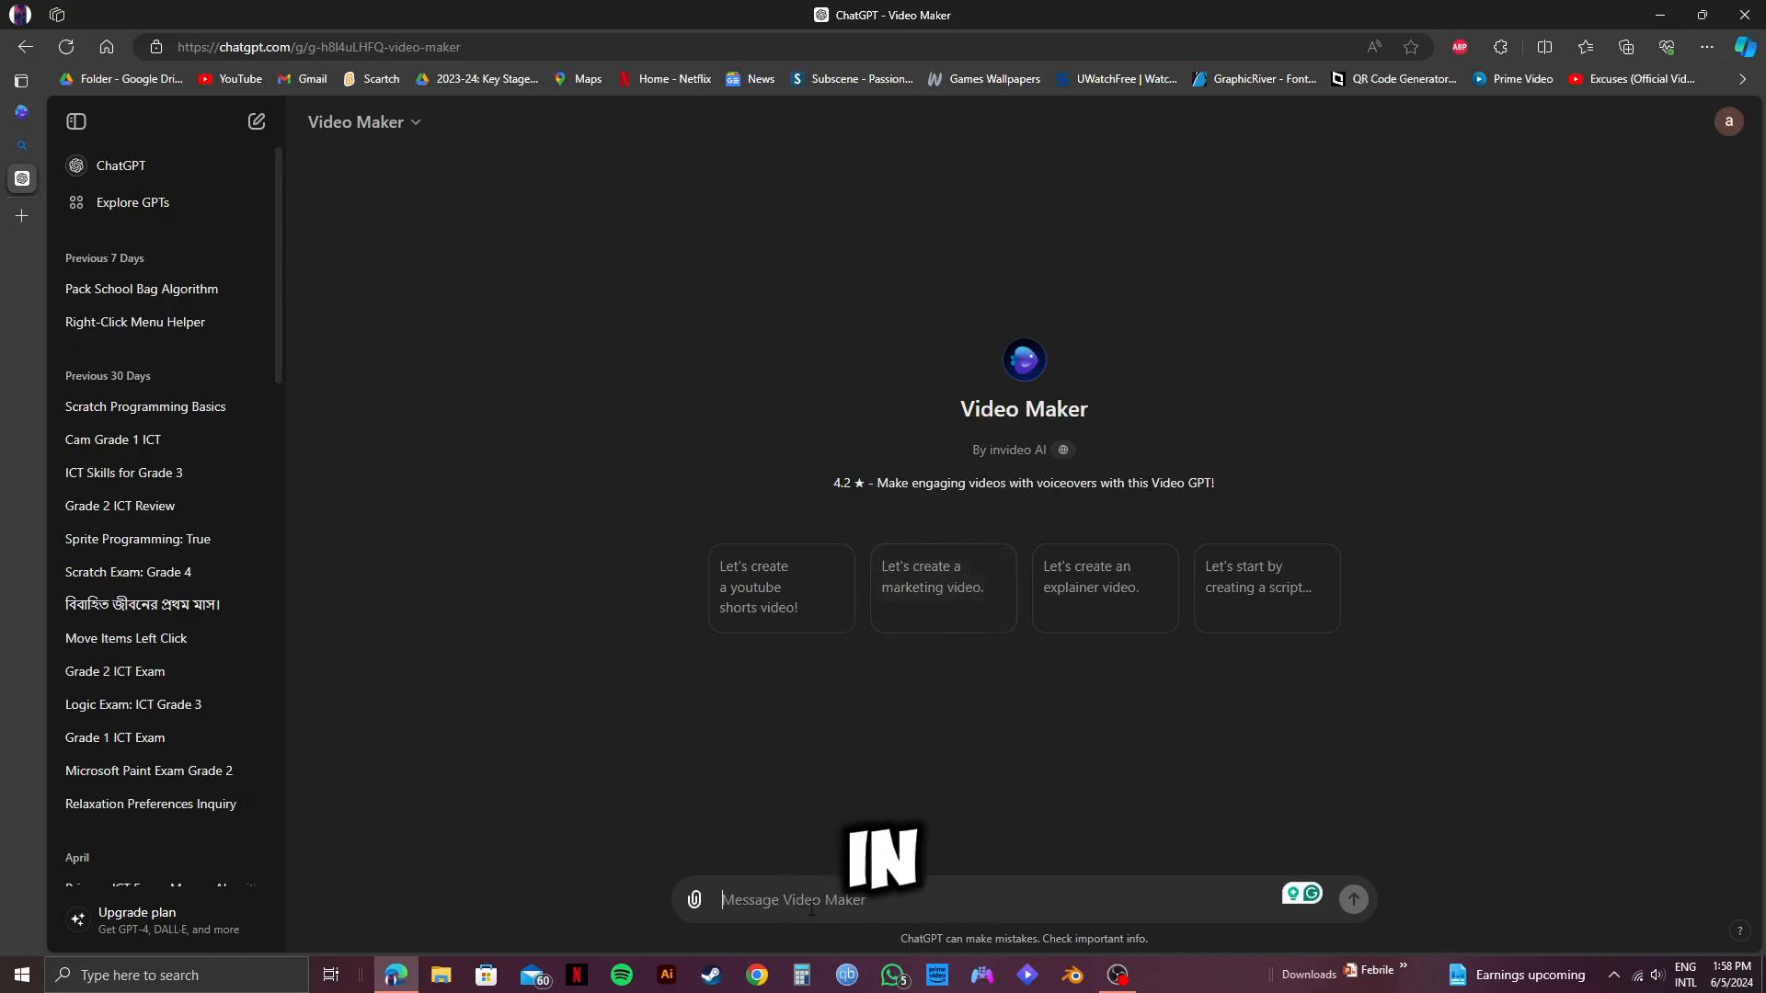
type("make a")
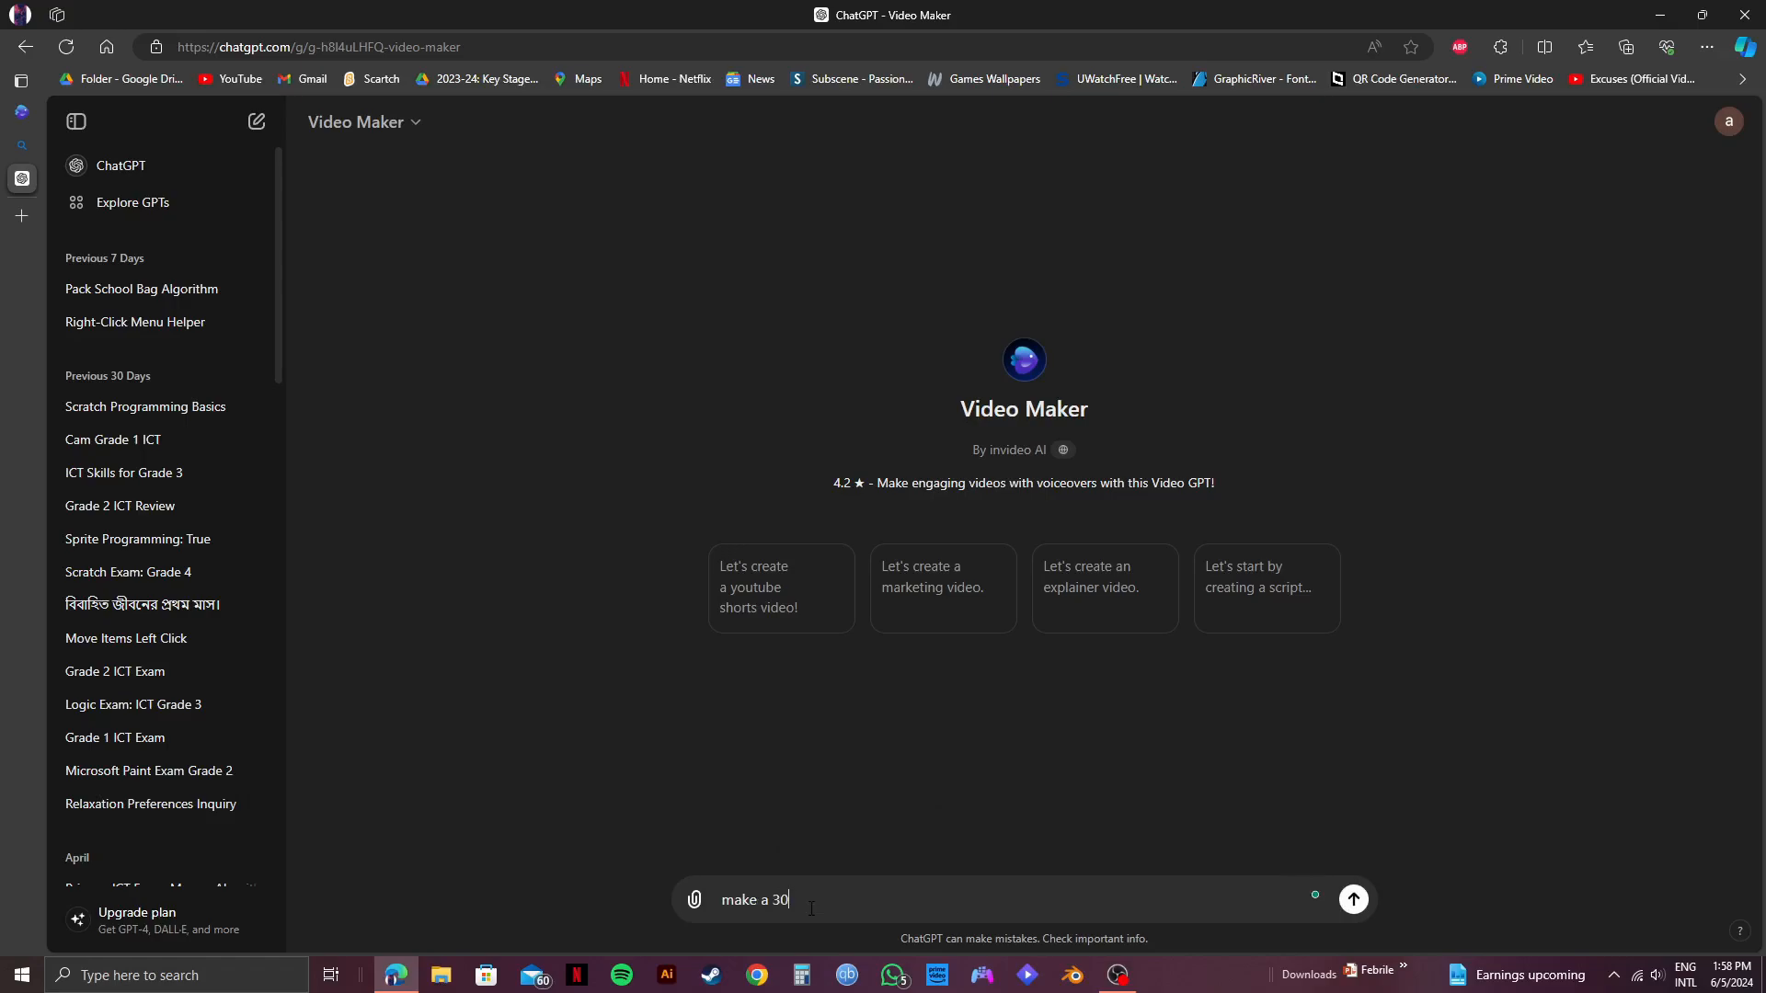
type(" 30 second video of")
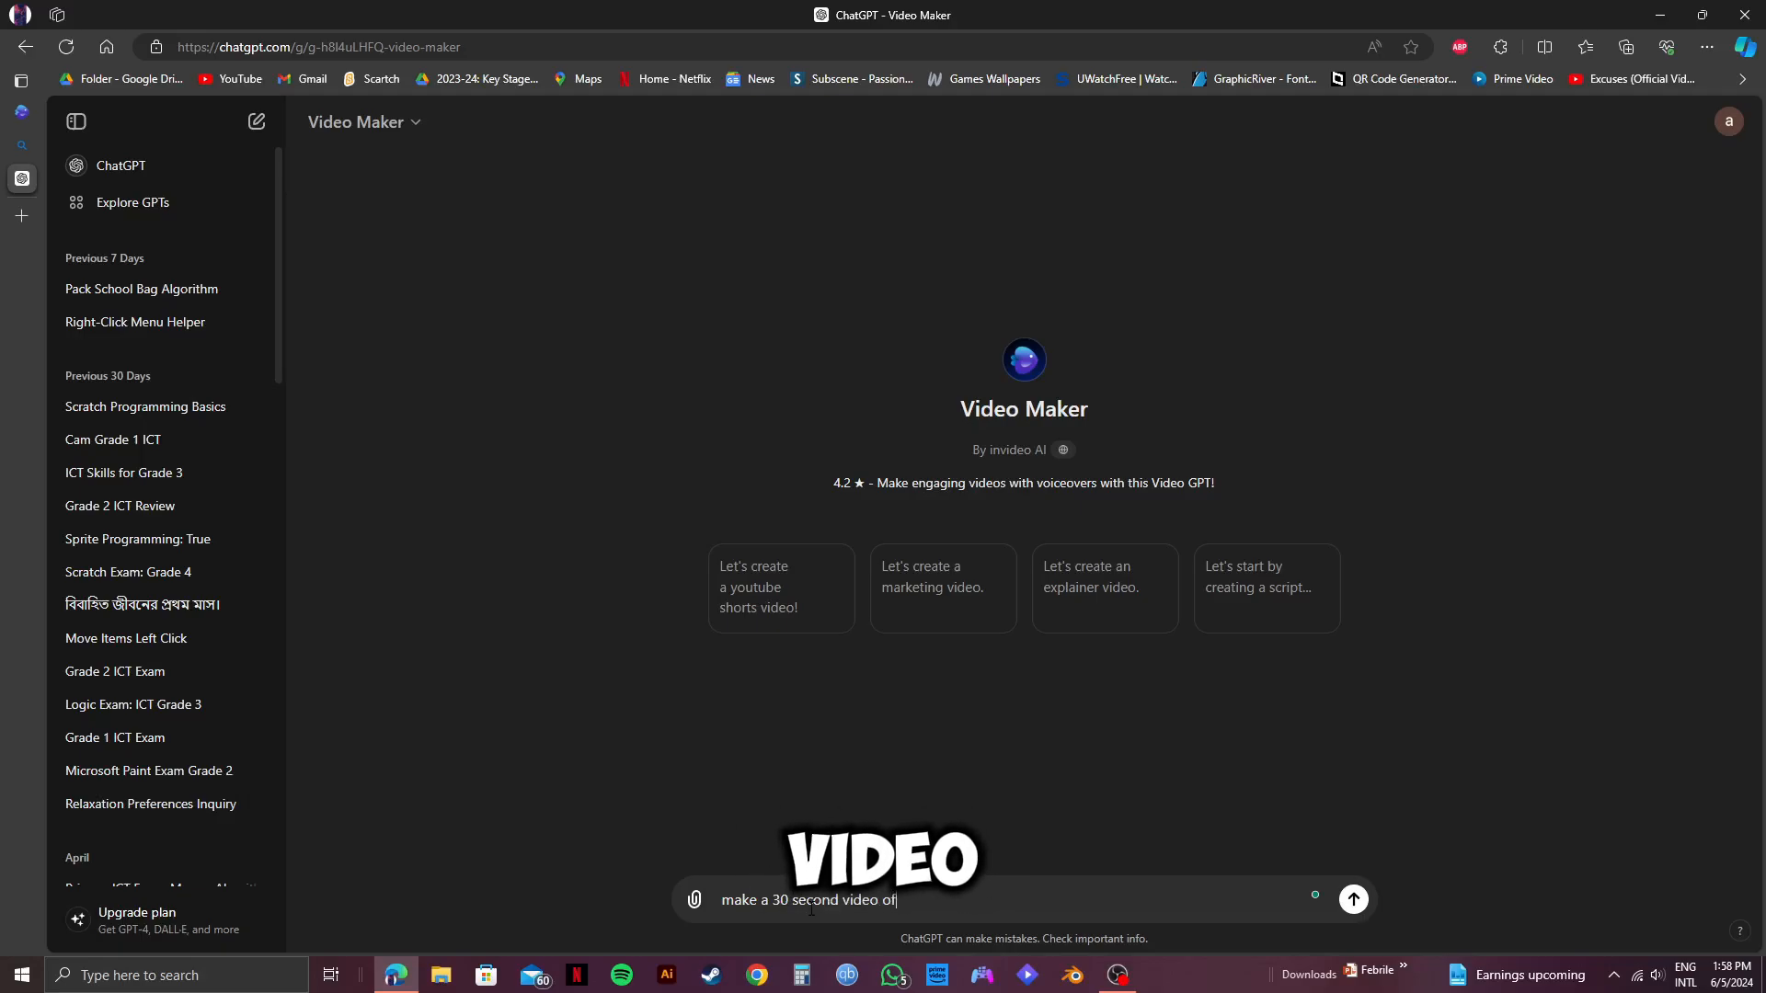
type(" making a ")
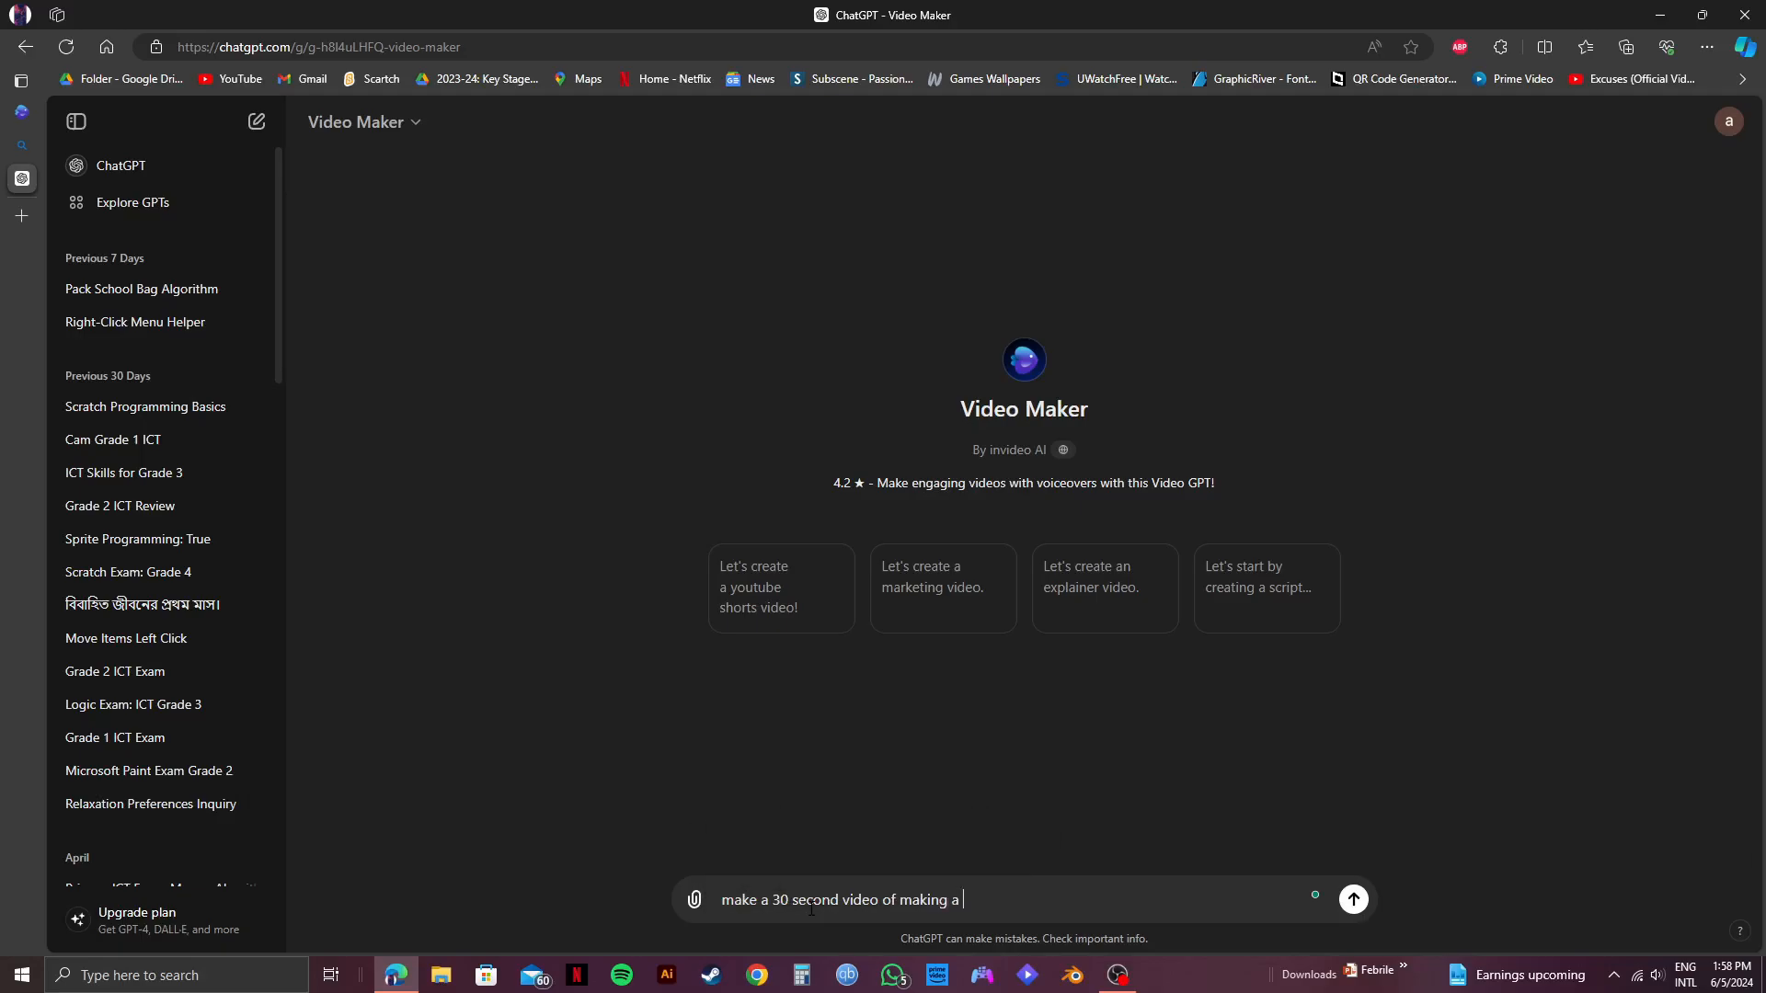
type("burger")
left_click(1353, 900)
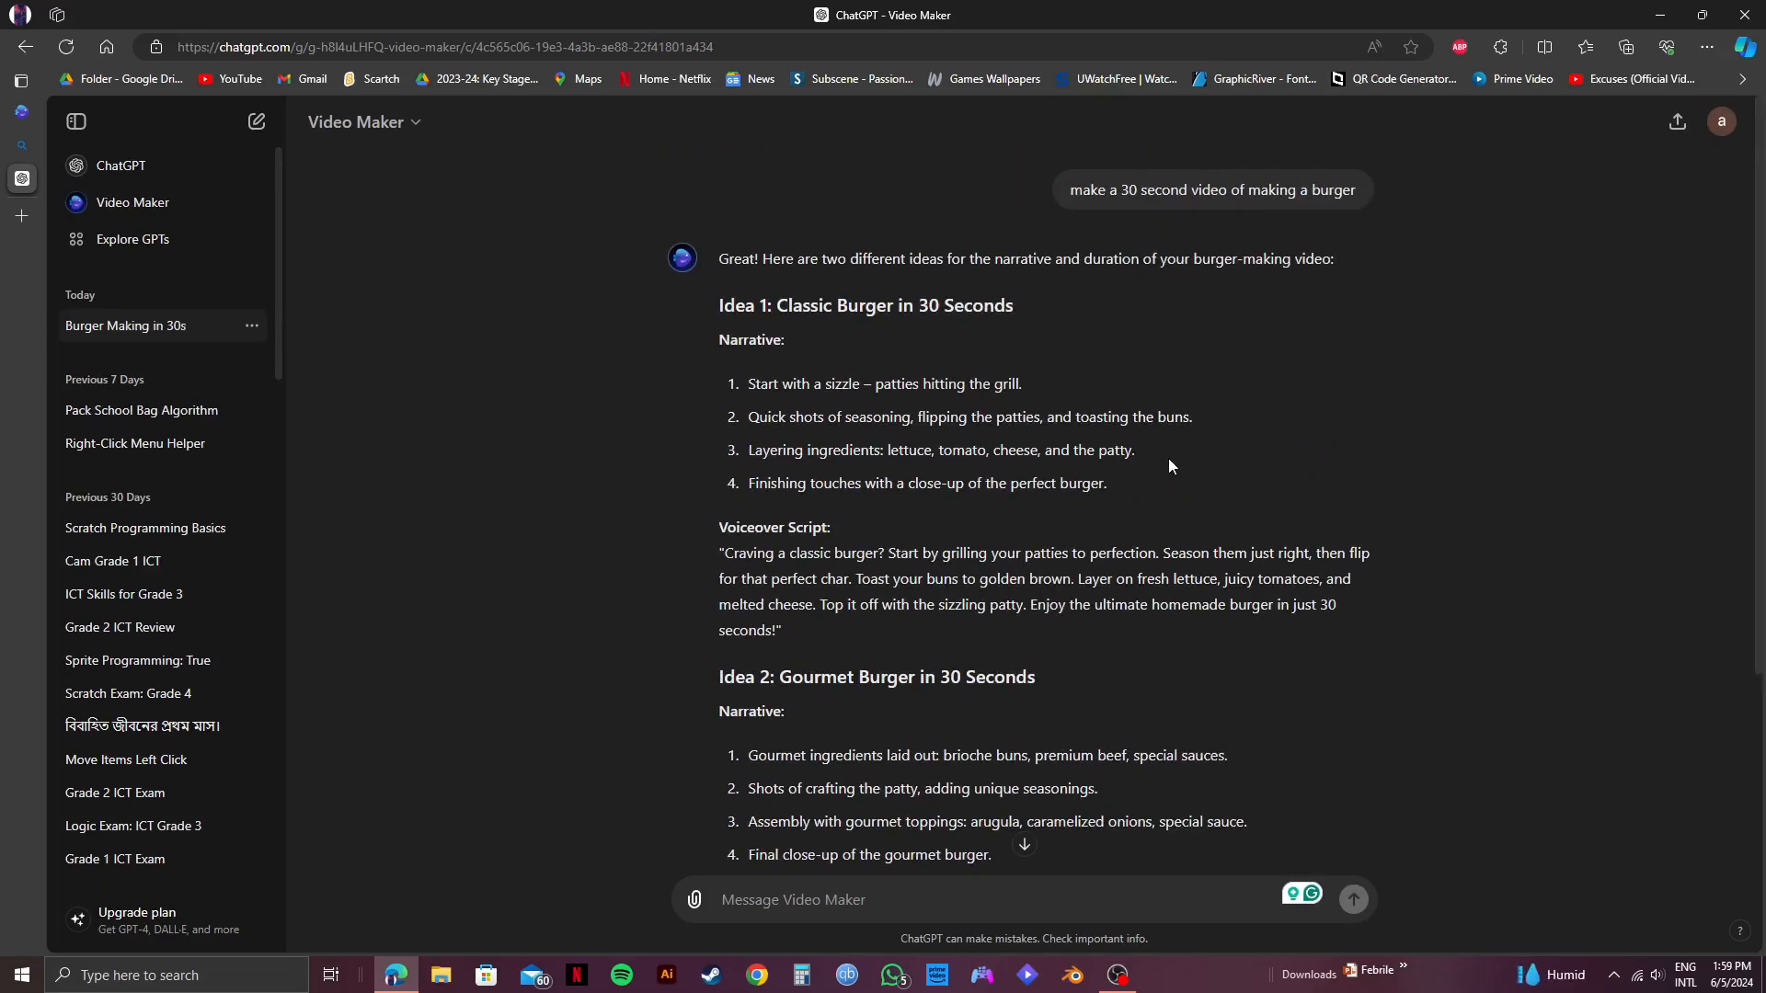
Reuse the earlier prompt, reworded, and send "make a 30 second video of how people are making a burger".
scroll(1168, 458, "down", 3)
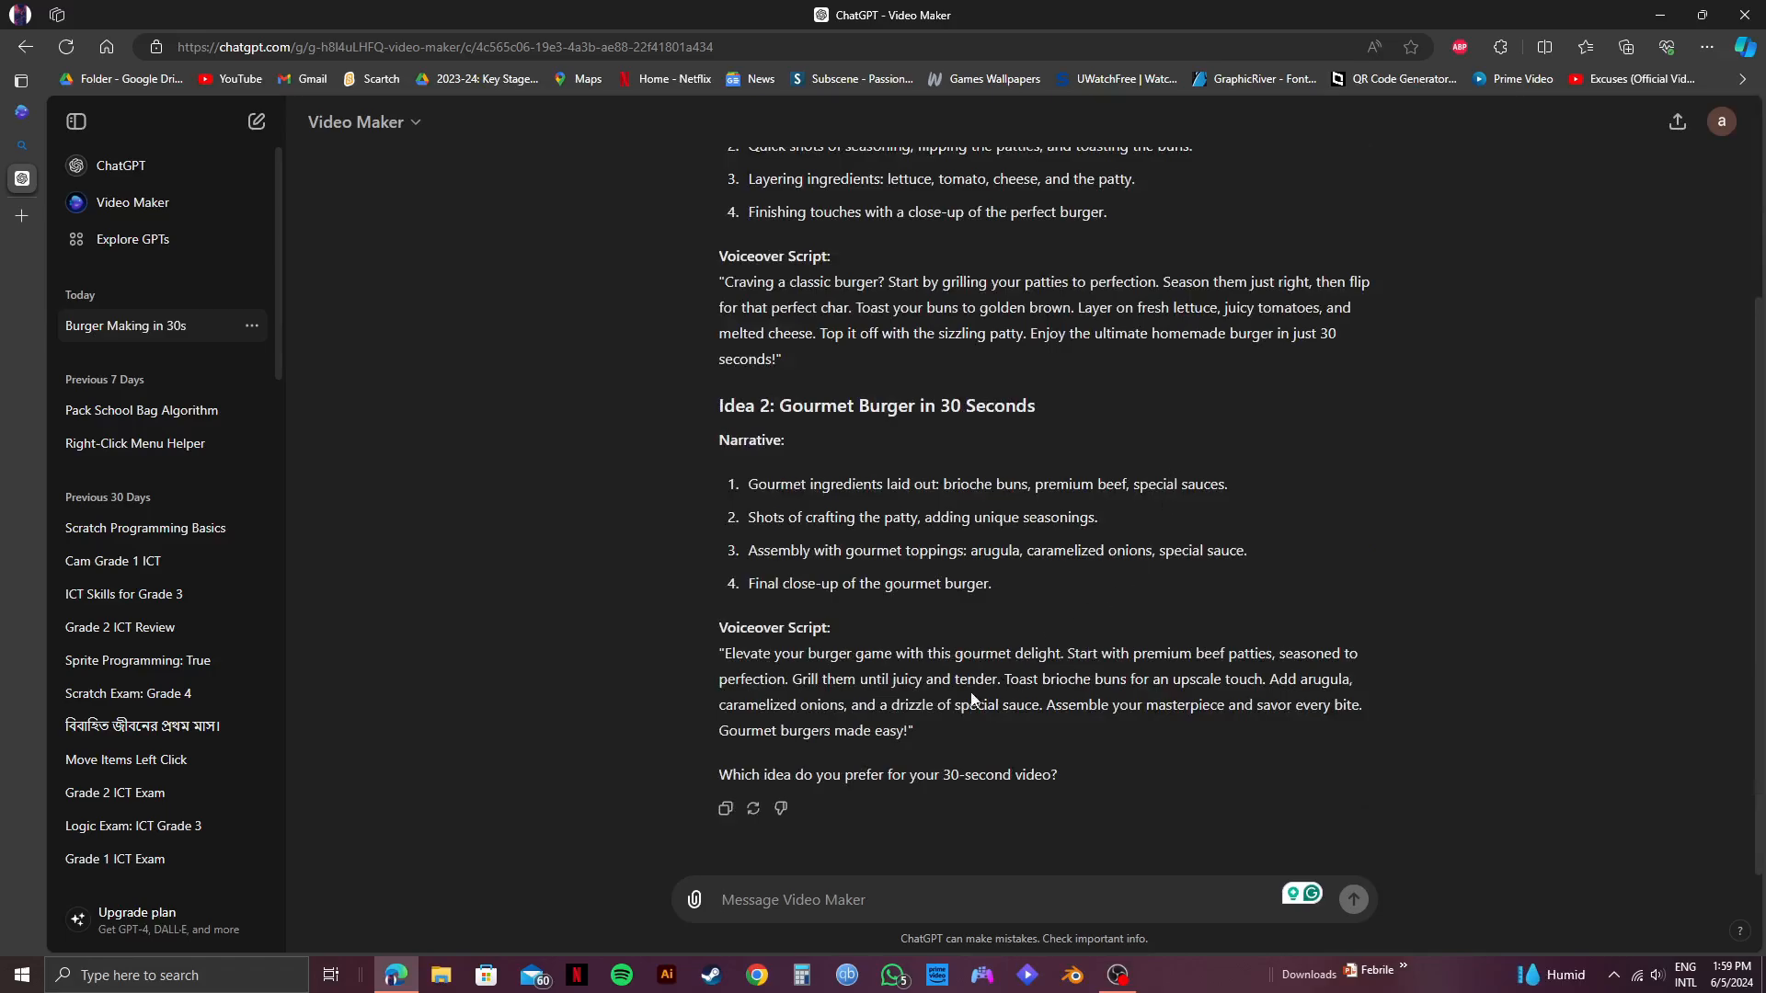
scroll(973, 701, "up", 3)
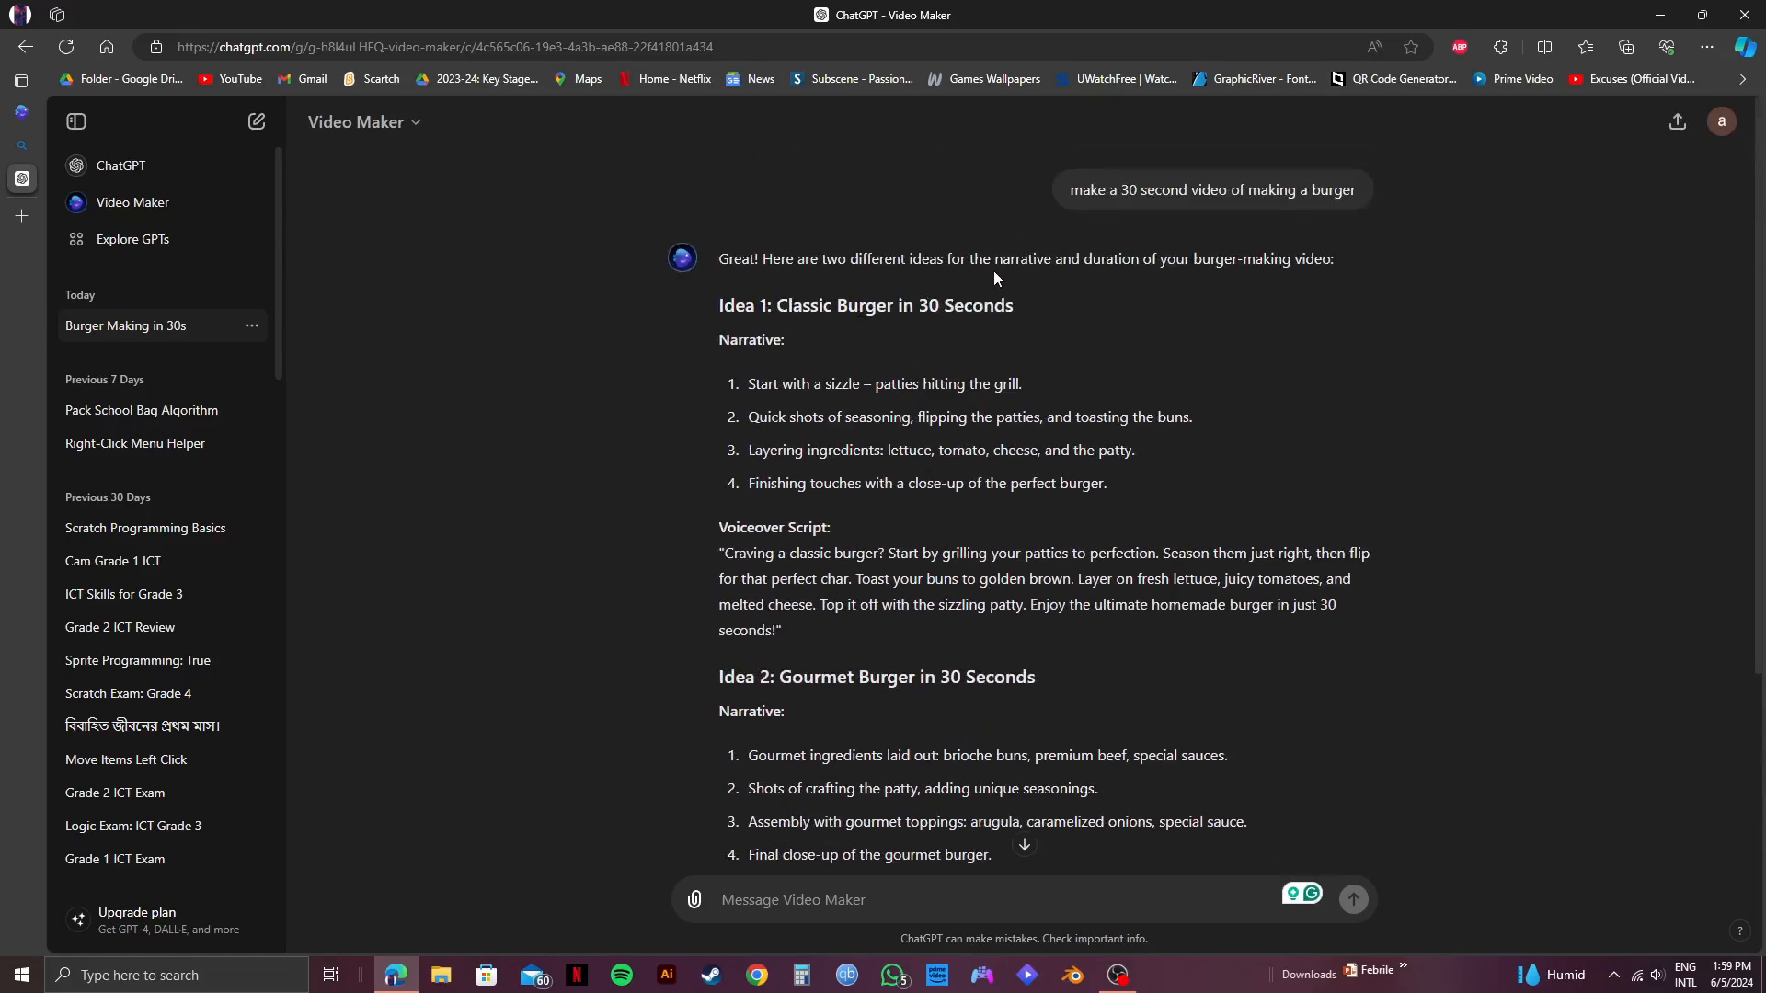
scroll(1090, 467, "down", 3)
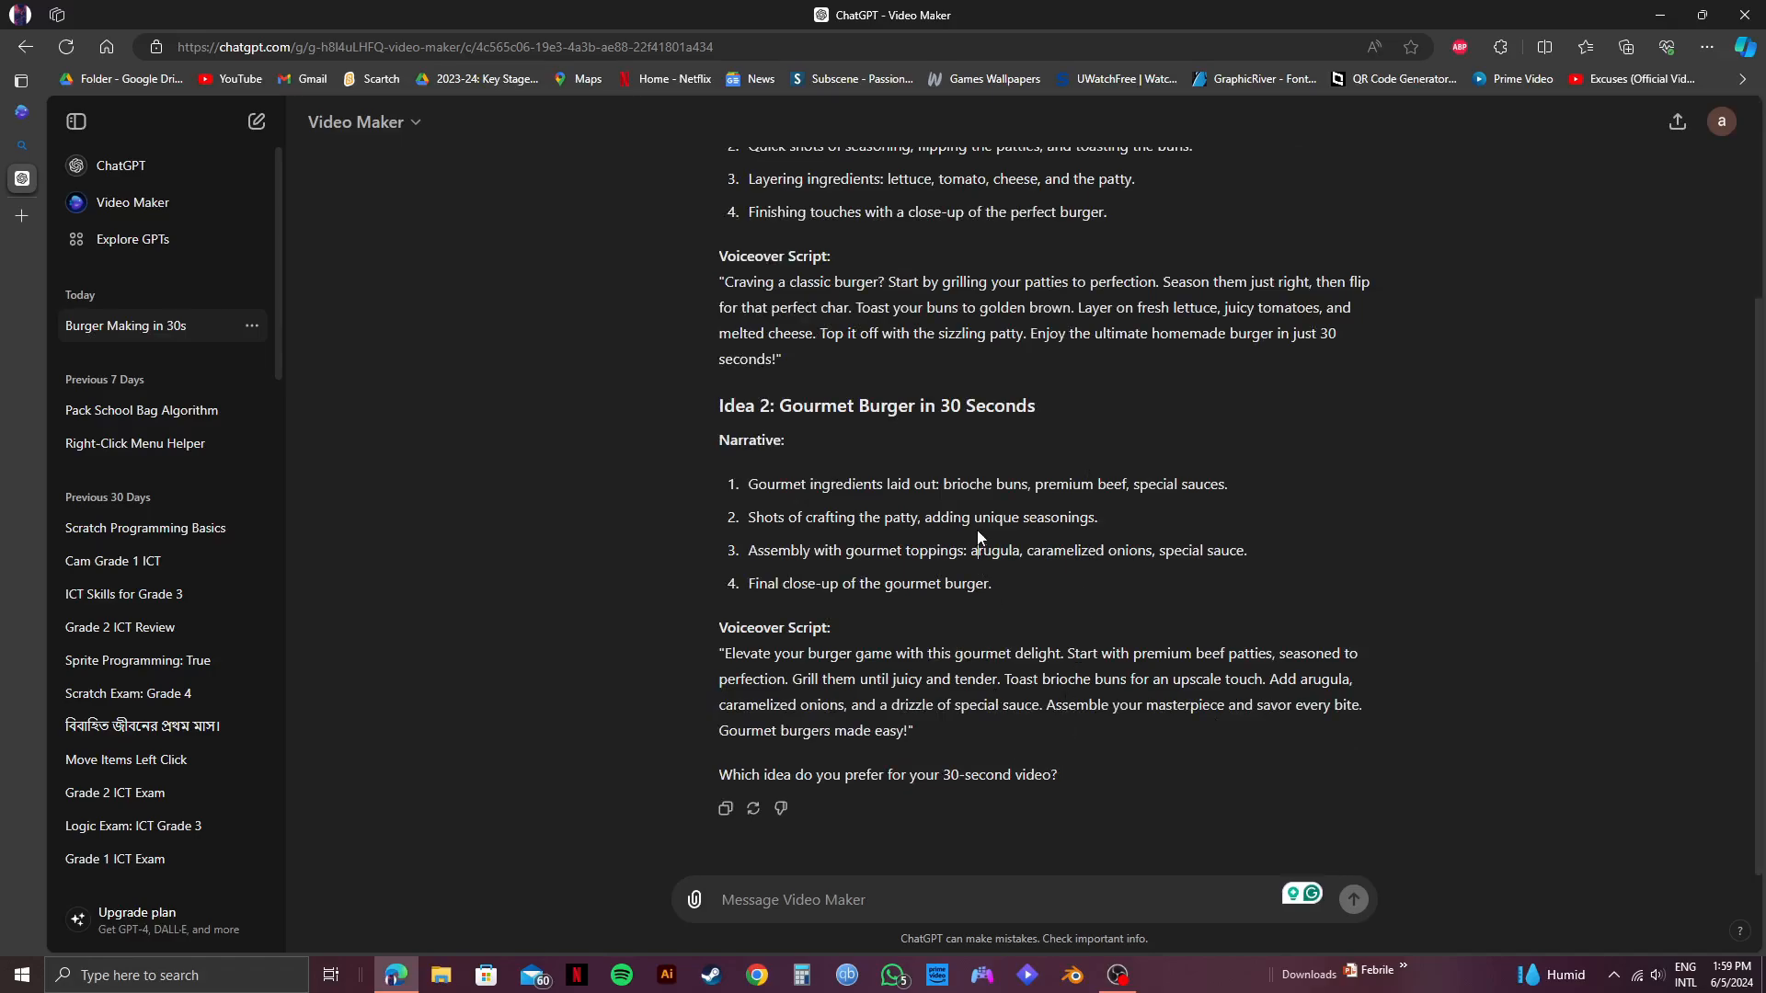
scroll(977, 530, "up", 3)
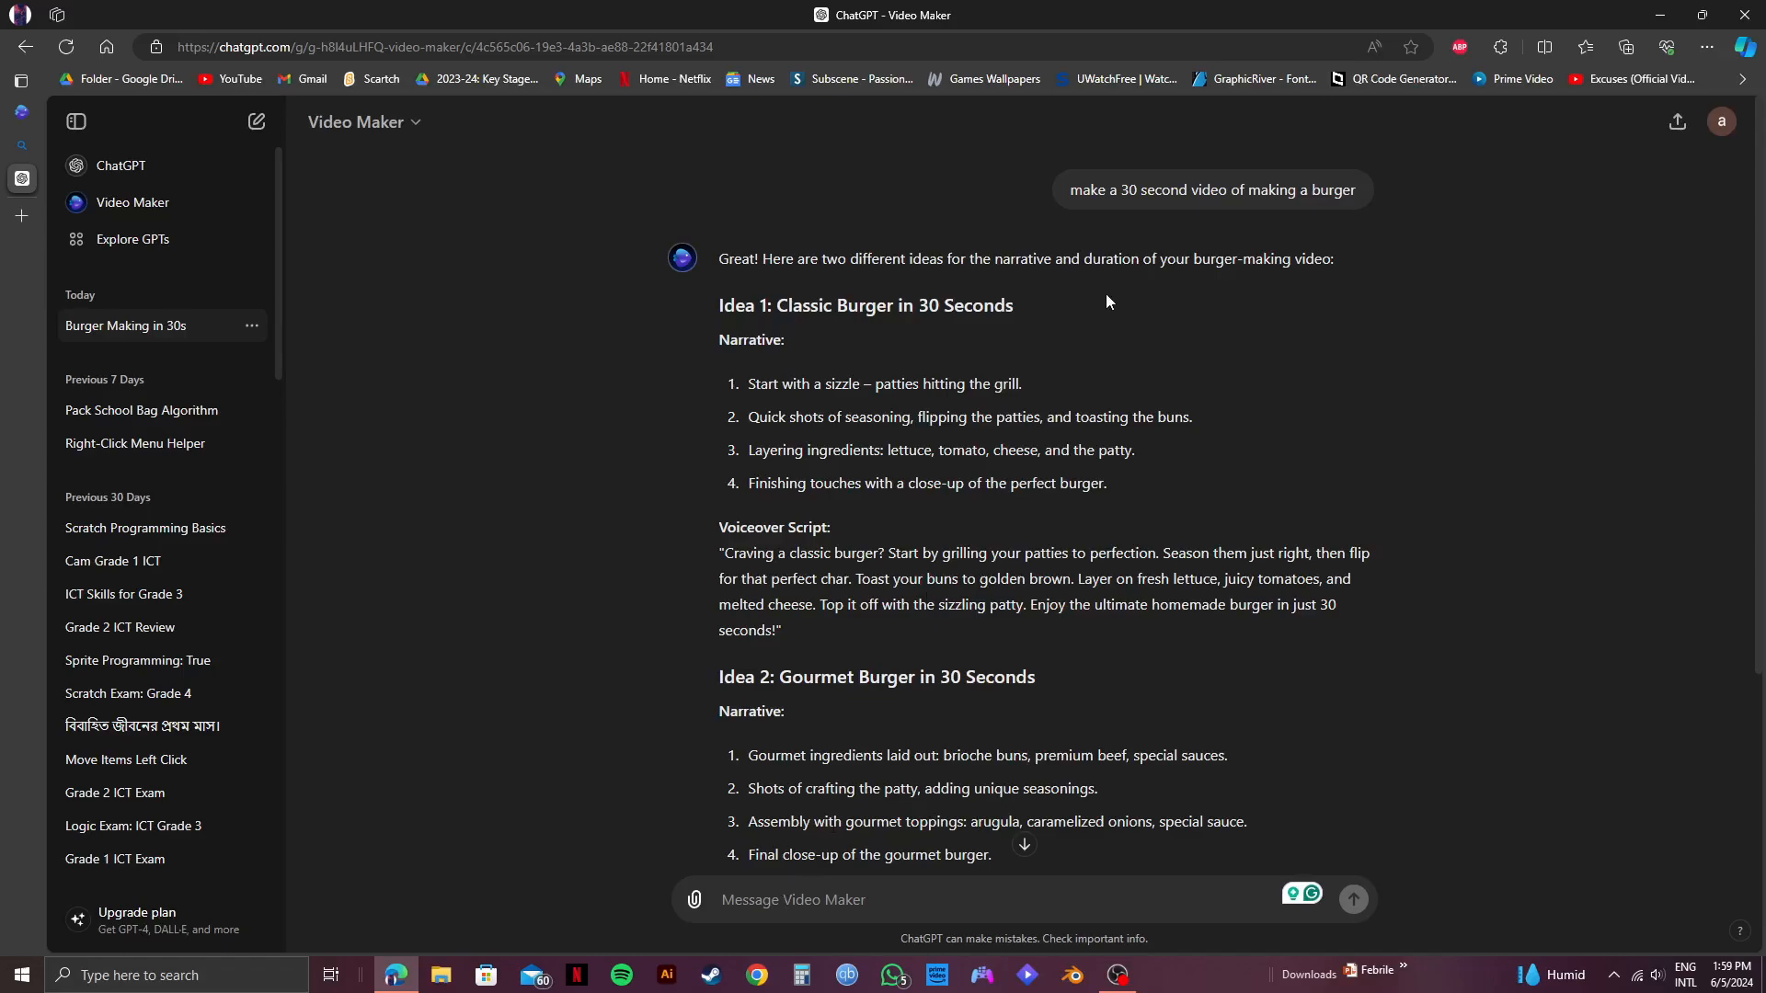
left_click_drag(1102, 197, 1337, 199)
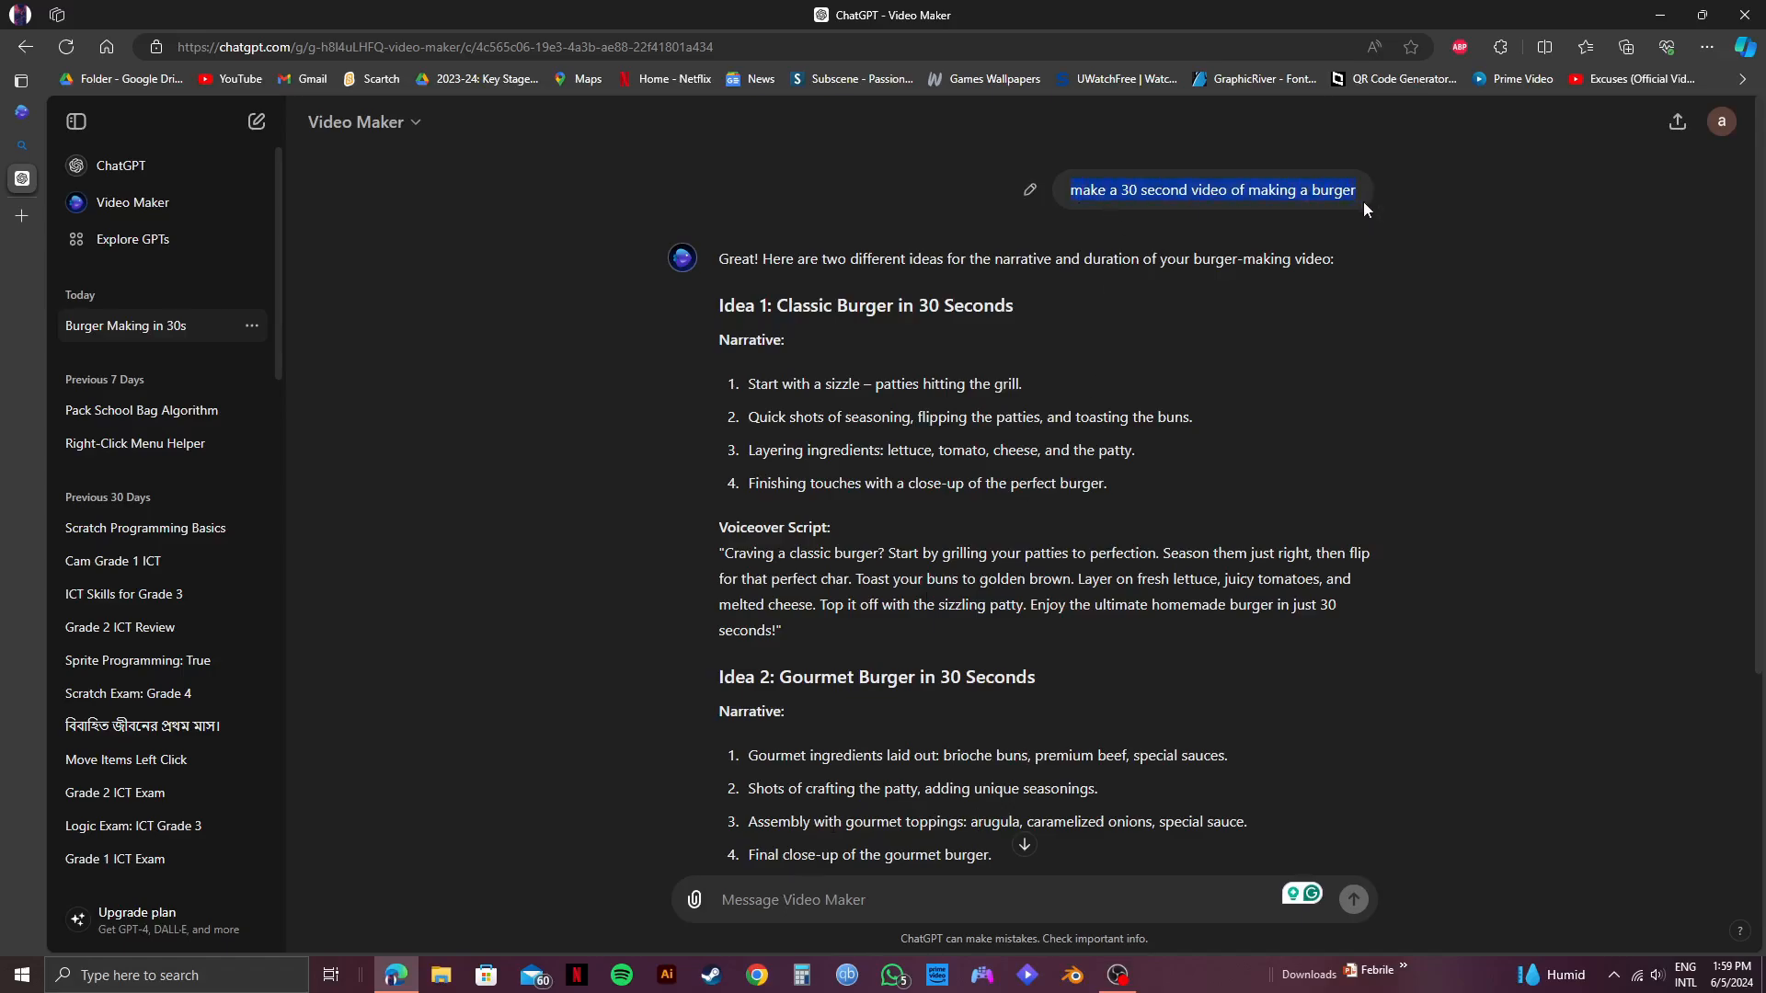
type("make a 30 second video of making a burger")
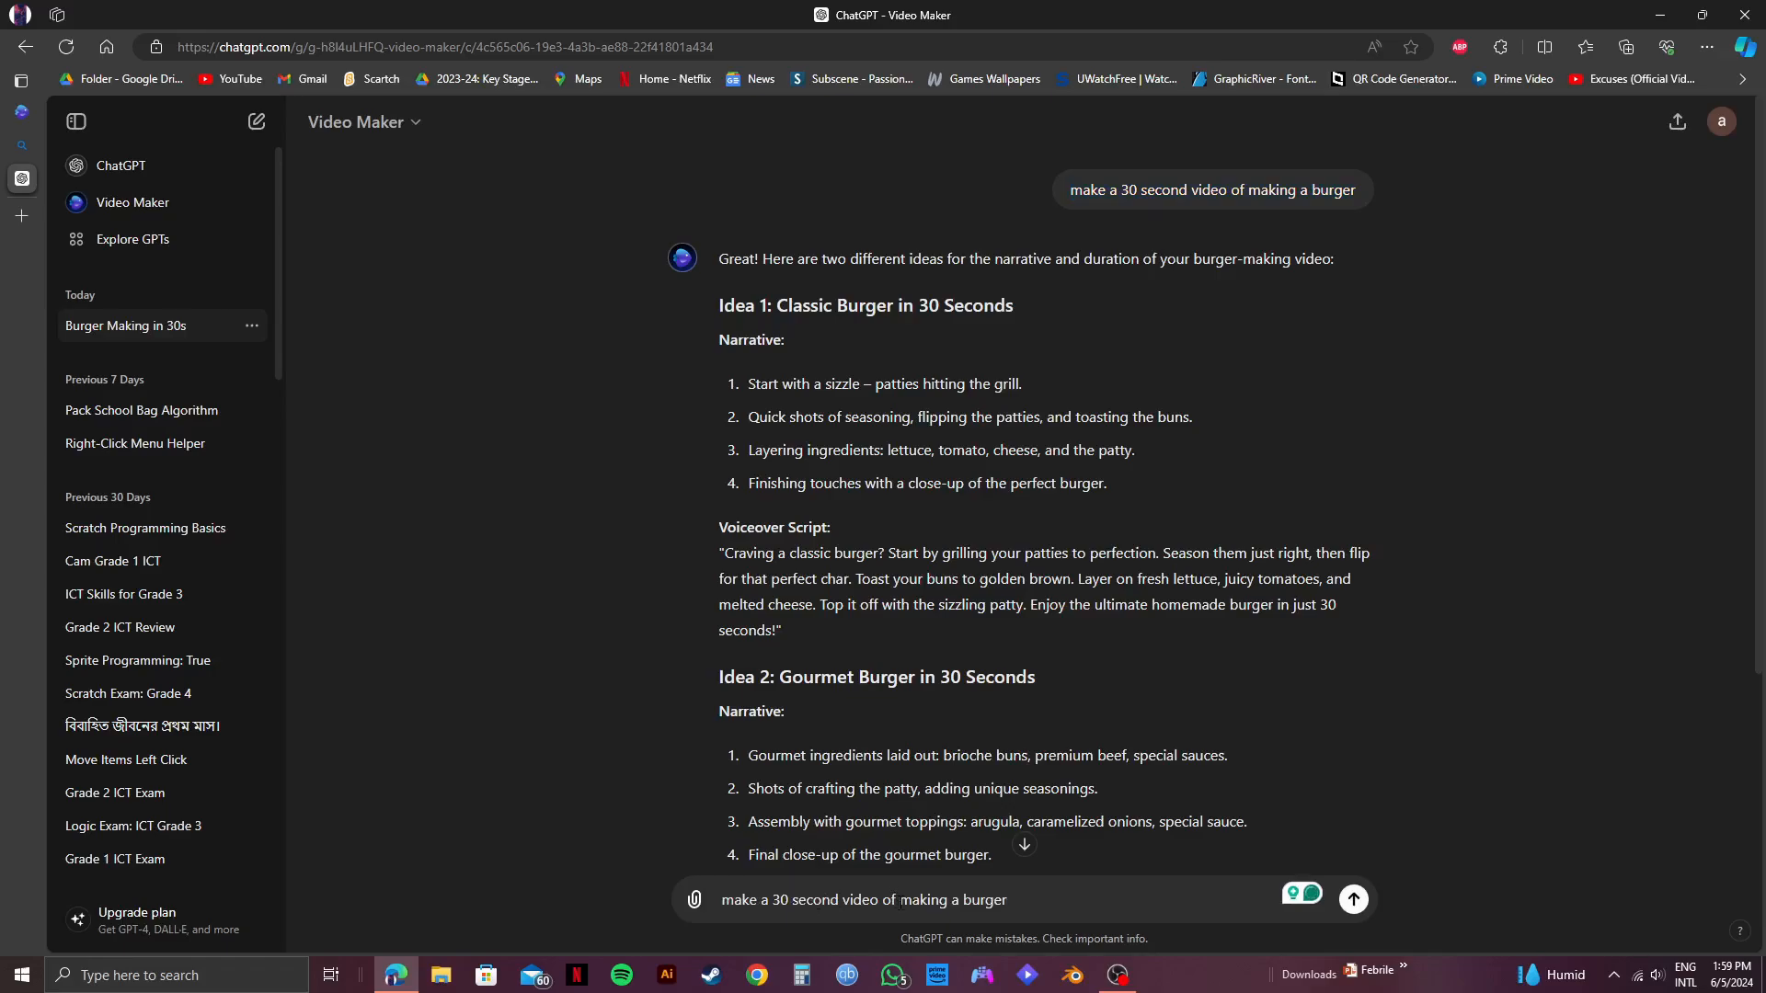
type("how peop")
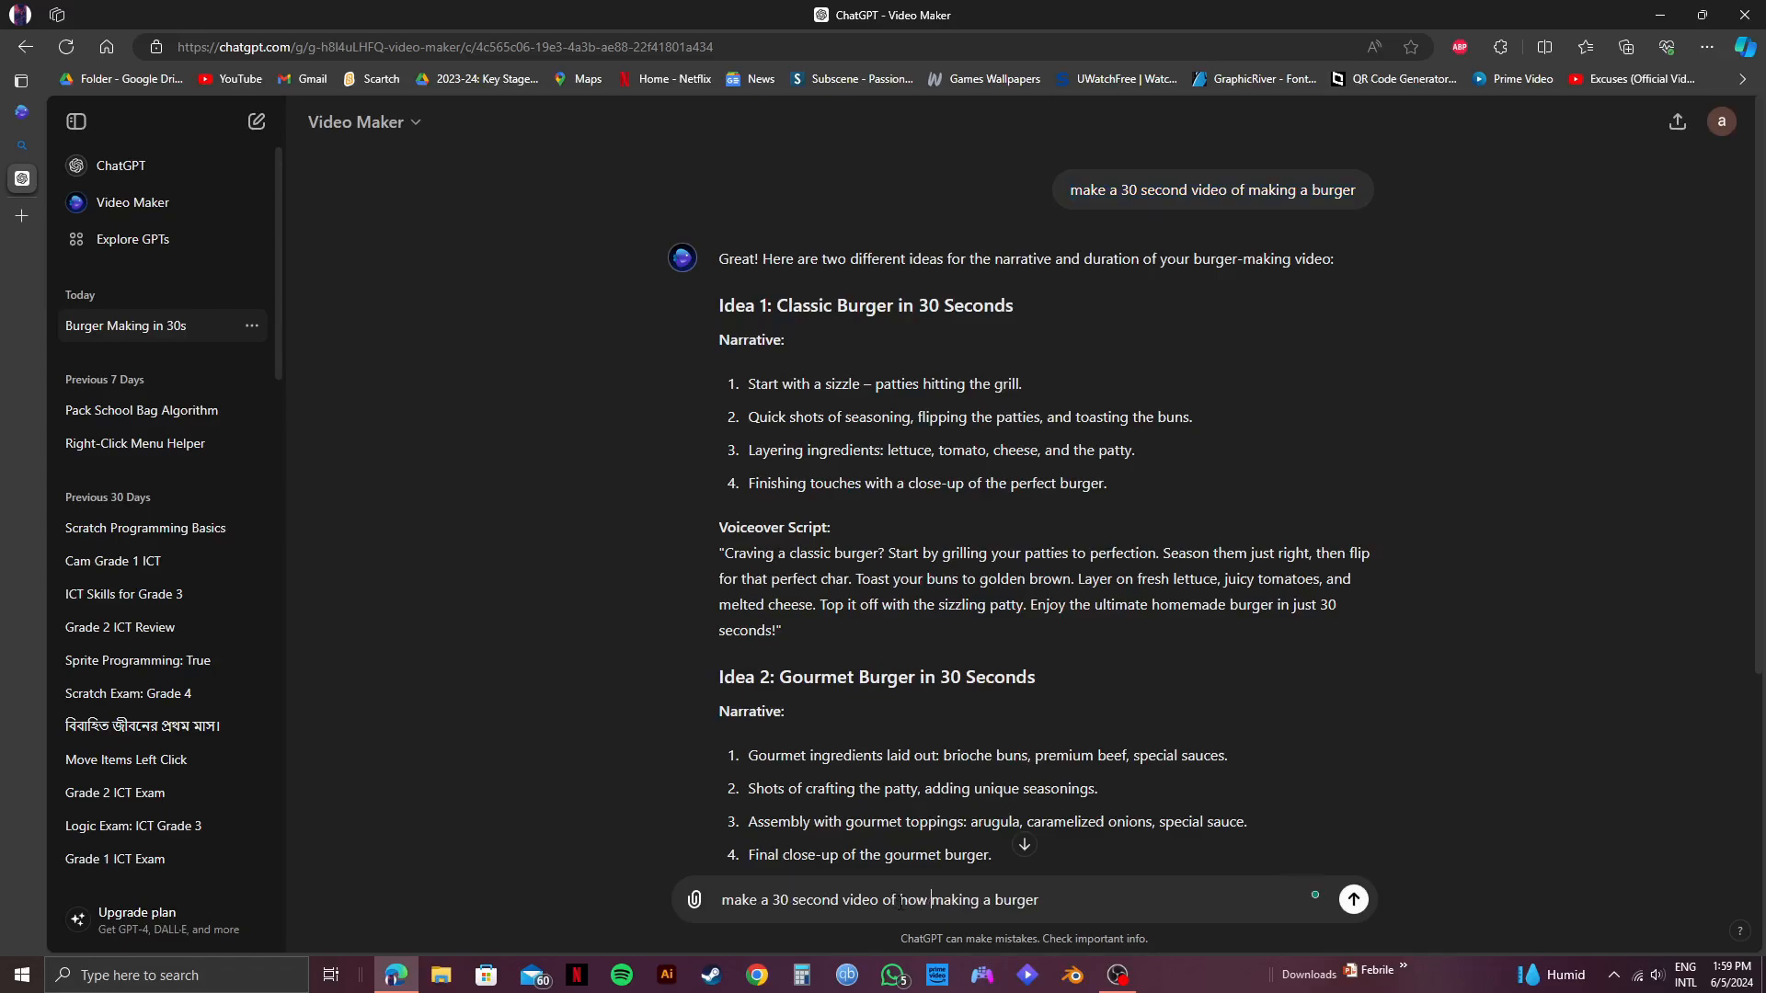
type("le are")
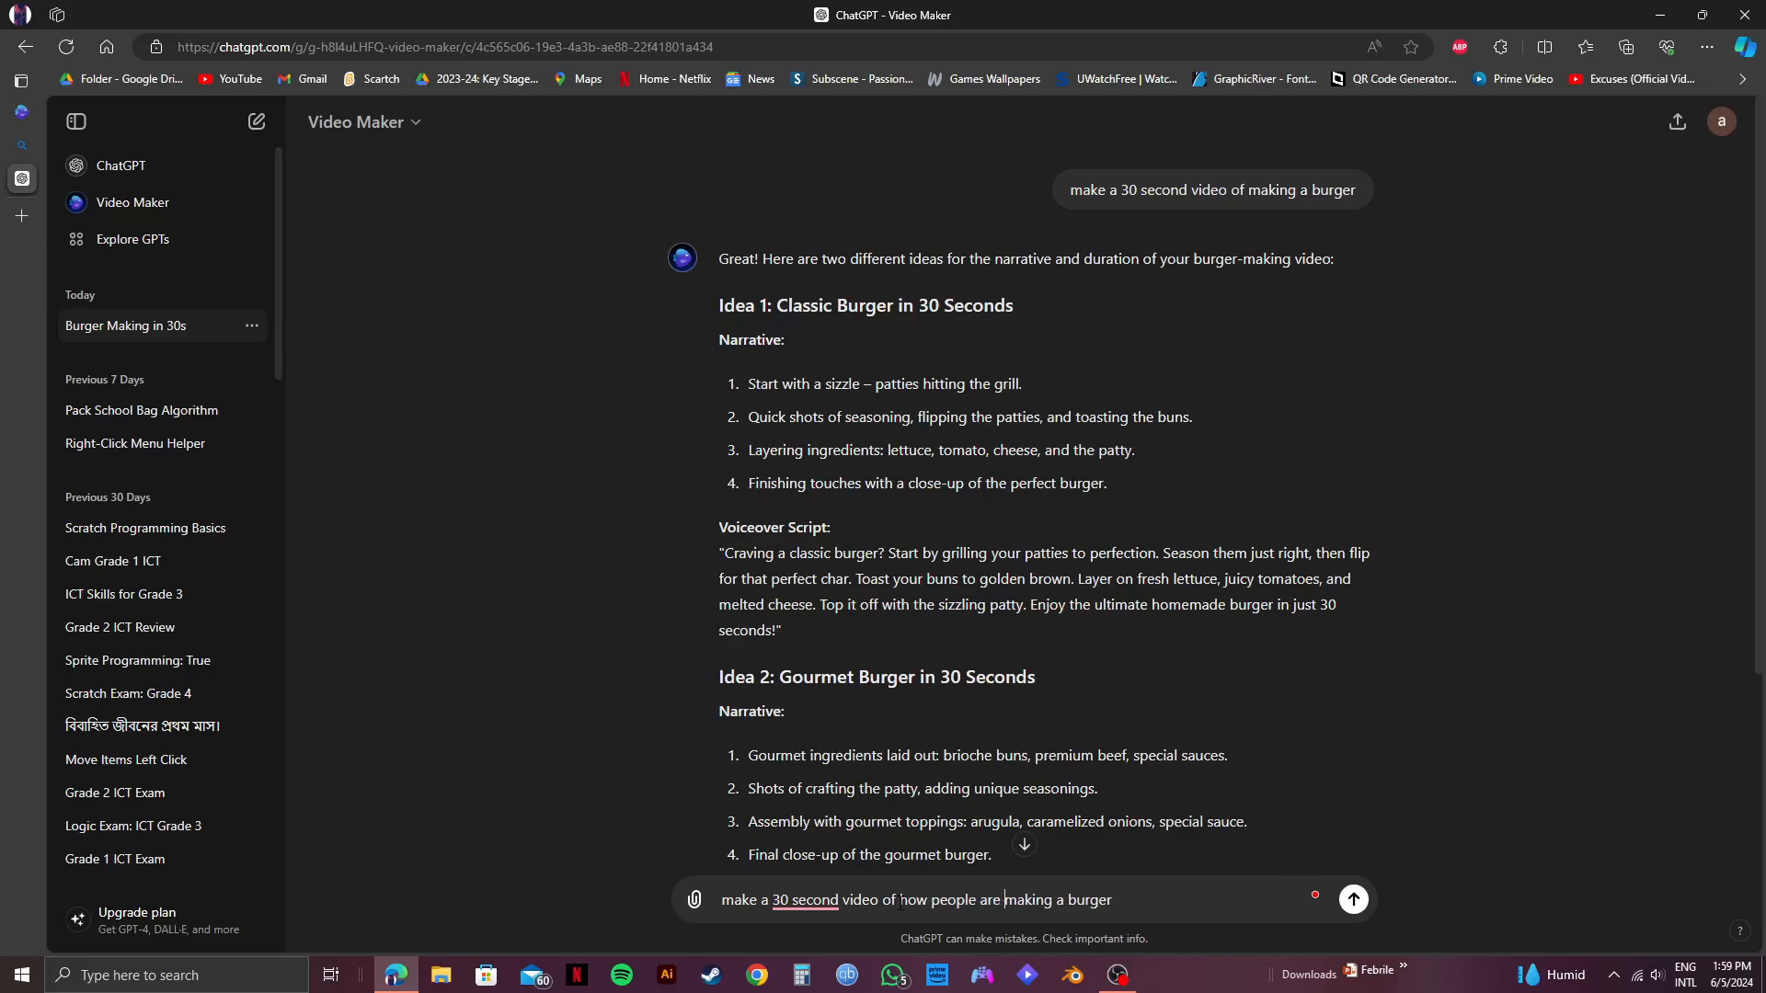
key("Return")
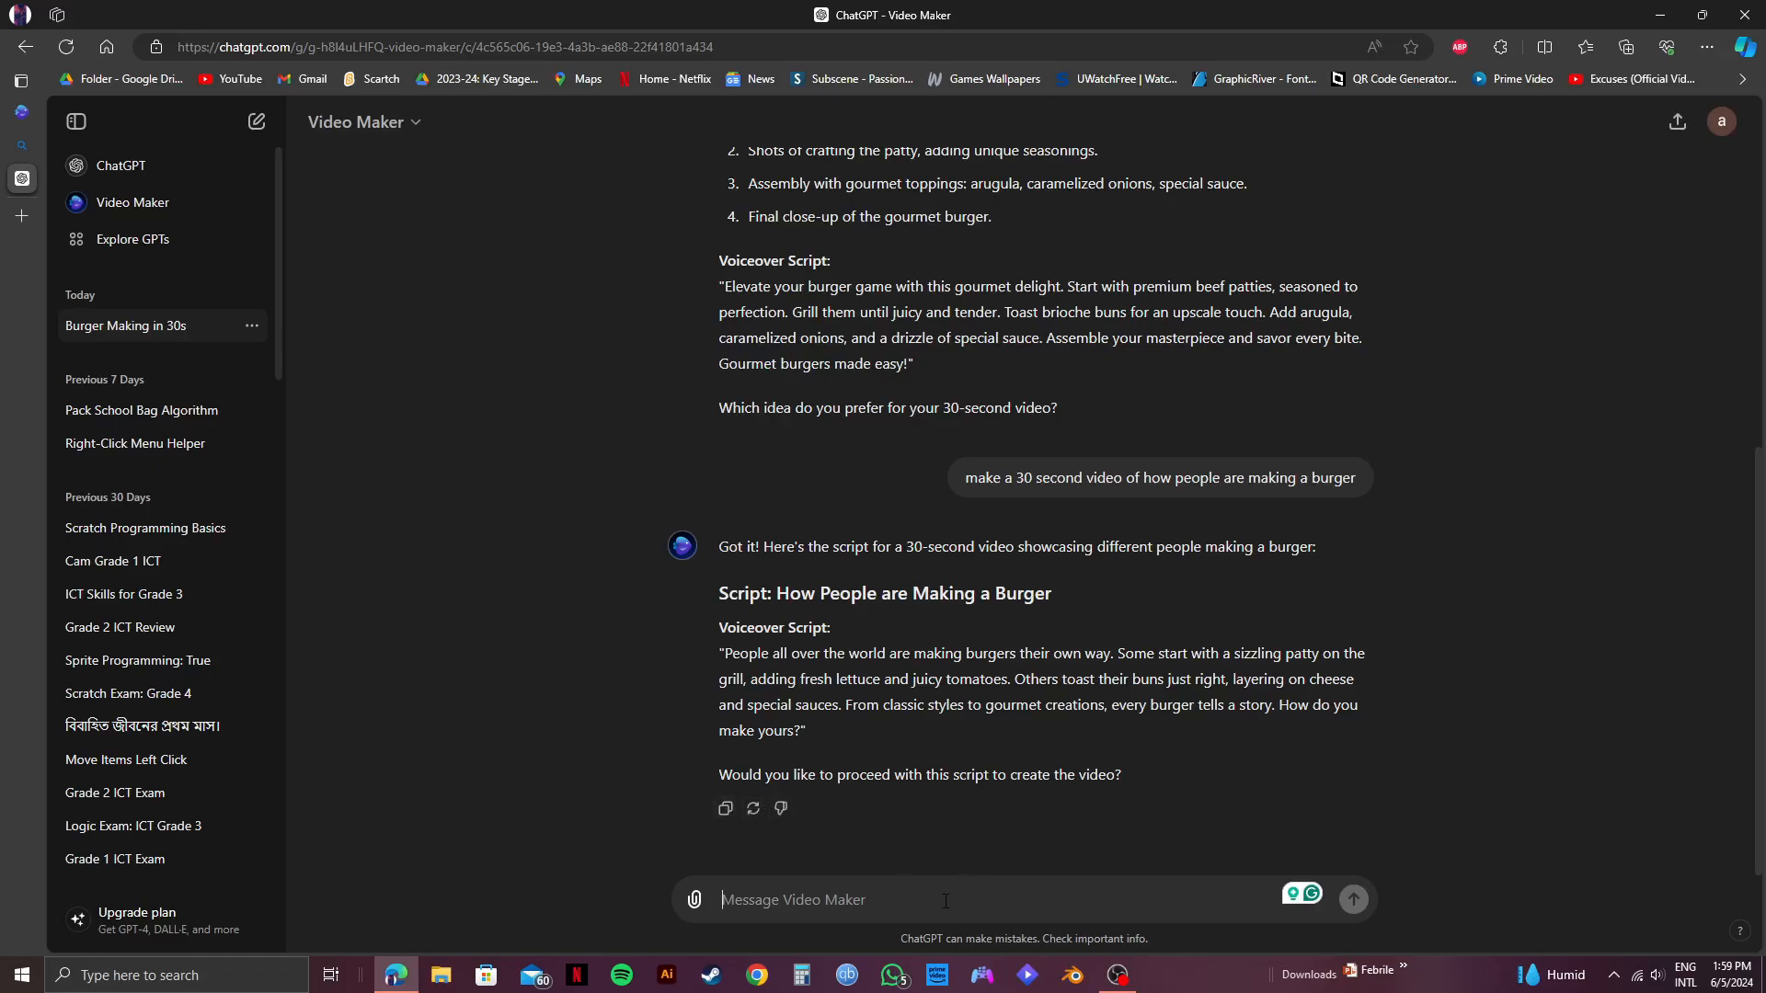
Reply "yes" to proceed with the proposed burger script for the video.
type("yes")
key("Return")
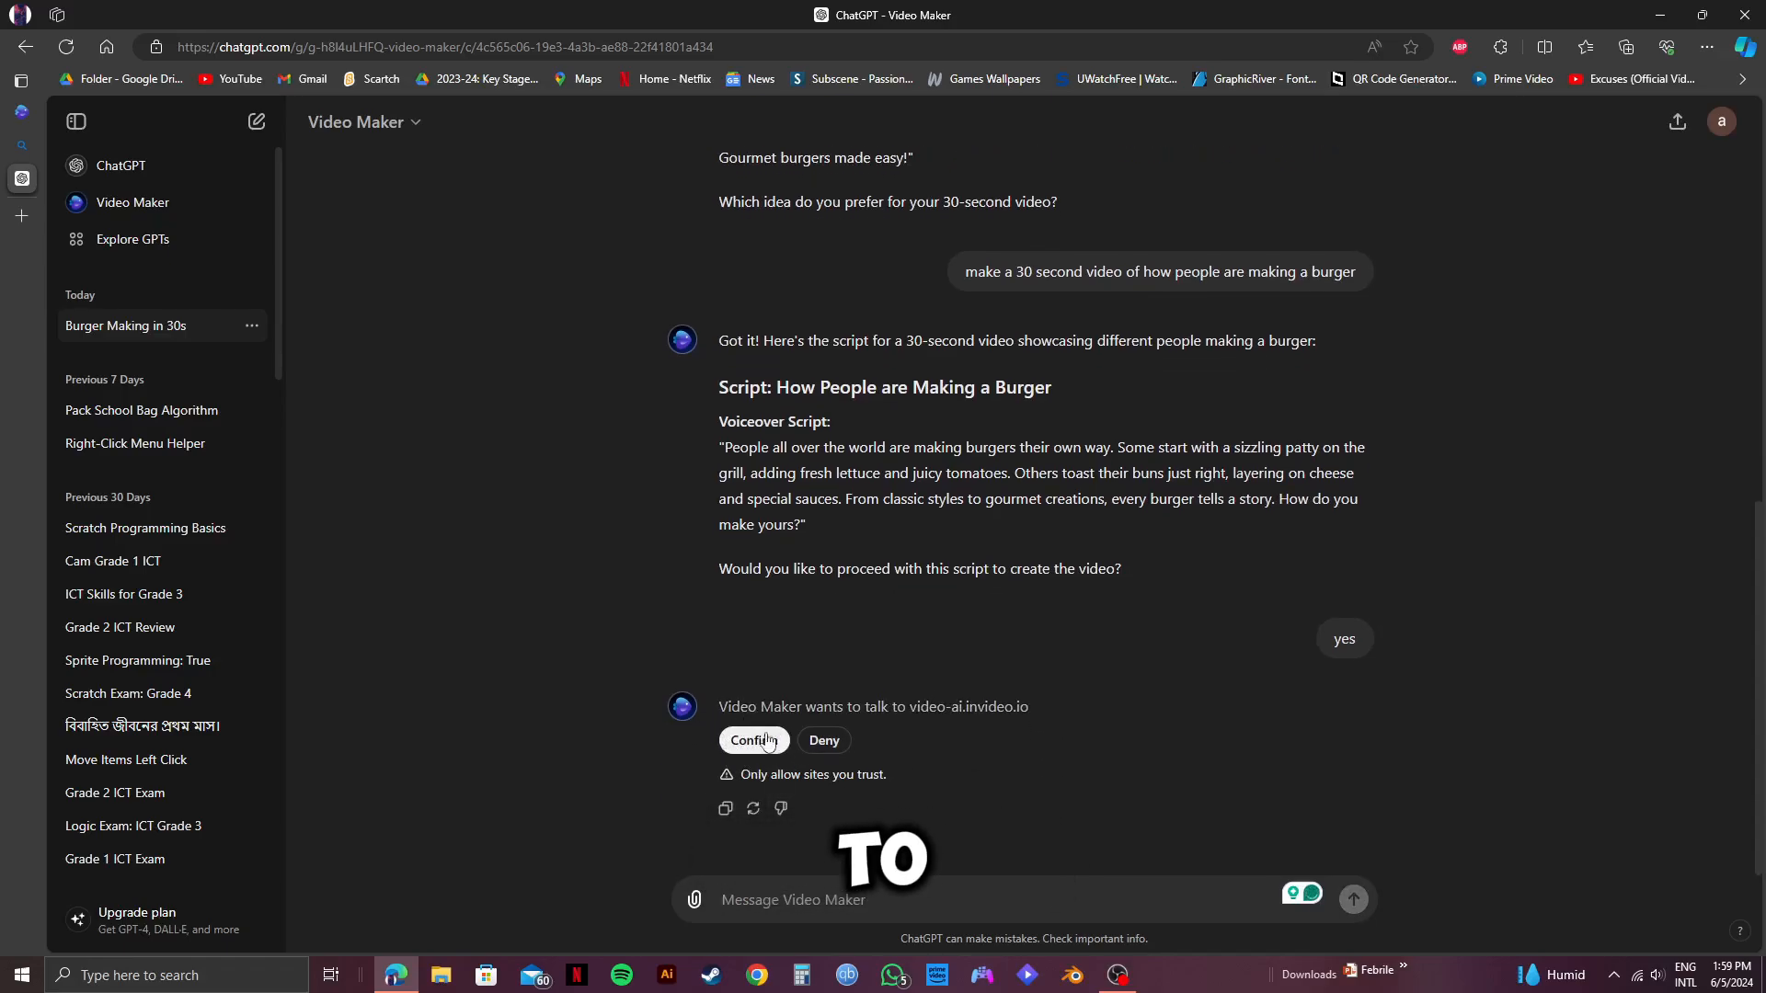
Allow the GPT to talk to video-ai.invideo.io and open the generated "How People Make Burgers" video in an invideo AI workspace.
left_click(764, 741)
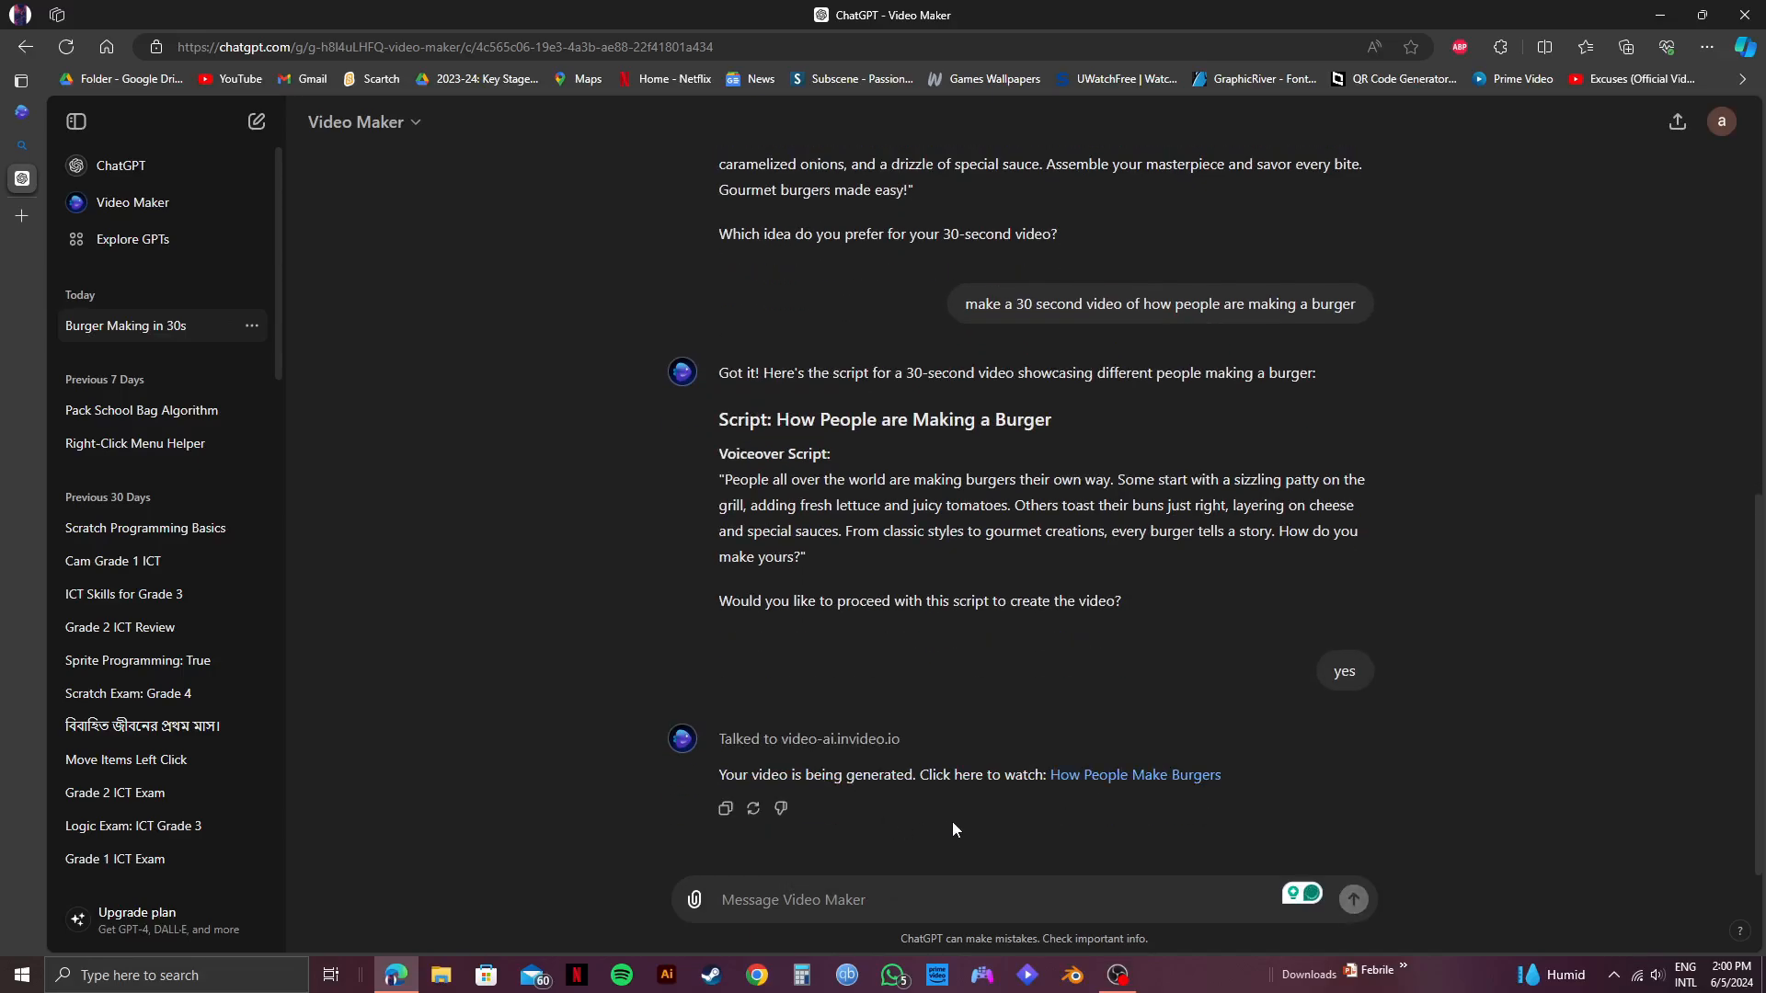
left_click(1177, 776)
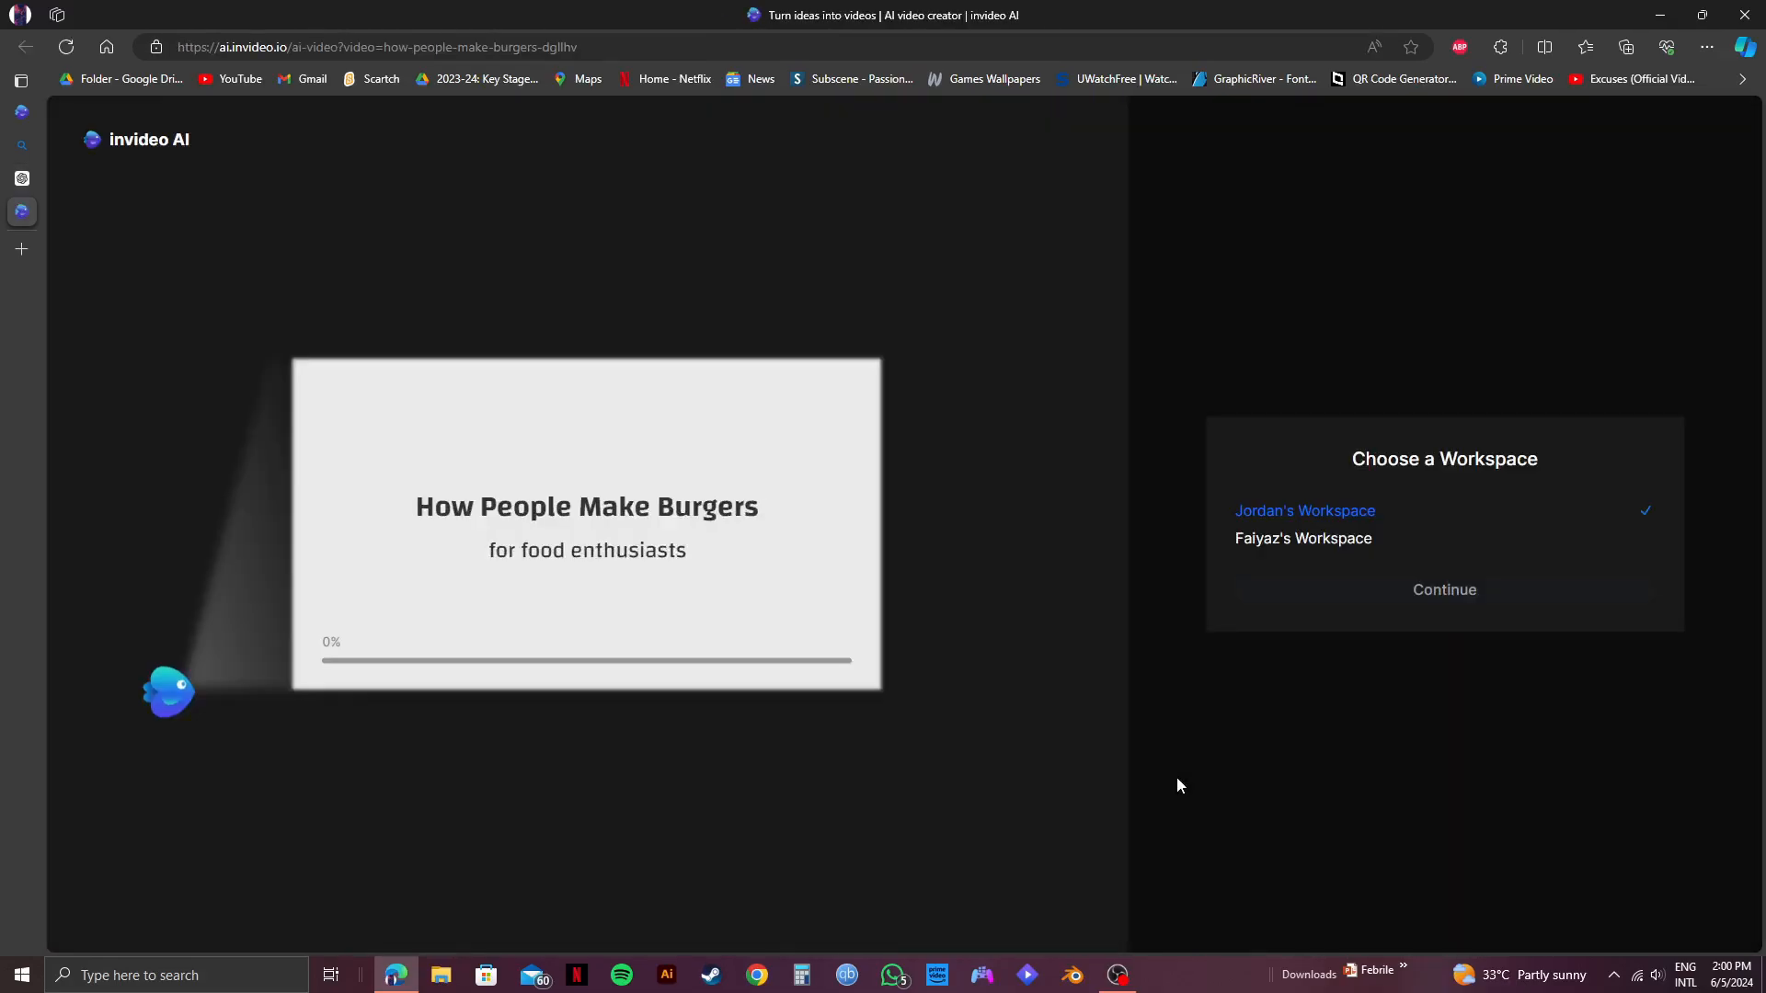
left_click(1397, 588)
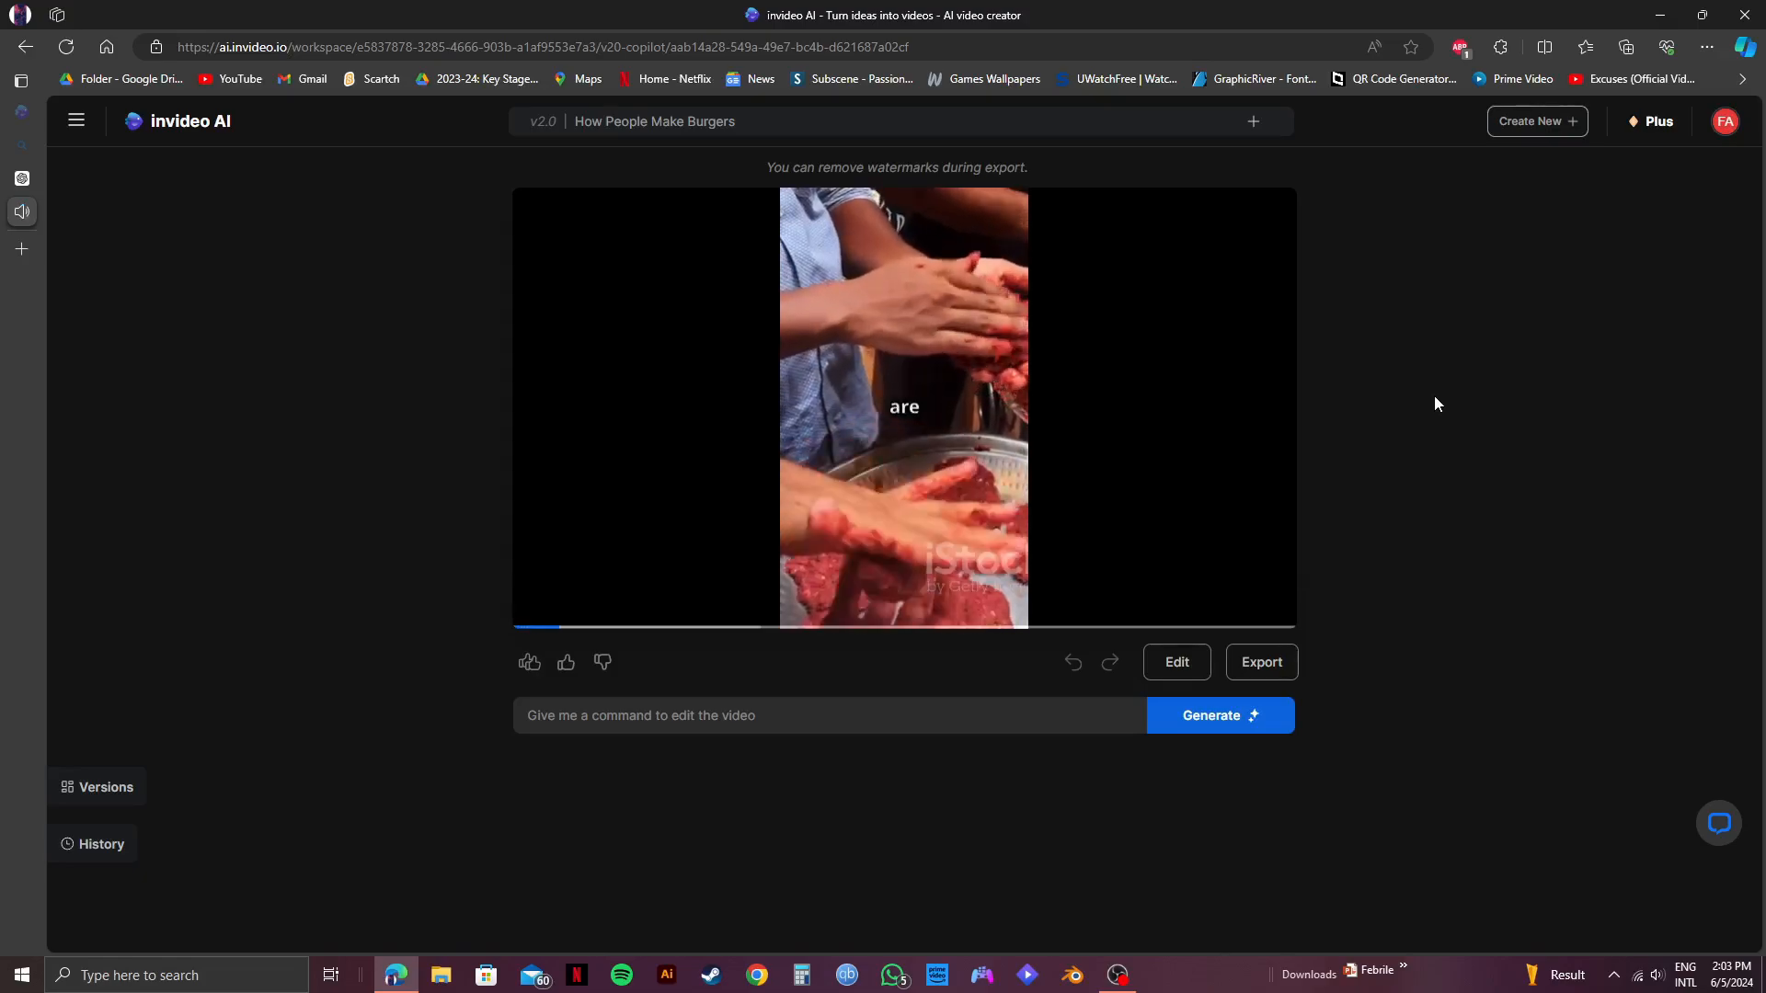
Watch the generated video with the volume adjusted, dismiss the feedback overlay and revisit the closing seconds.
key("XF86AudioLowerVolume")
key("XF86AudioRaiseVolume")
key("XF86AudioRaiseVolume")
key("XF86AudioRaiseVolume")
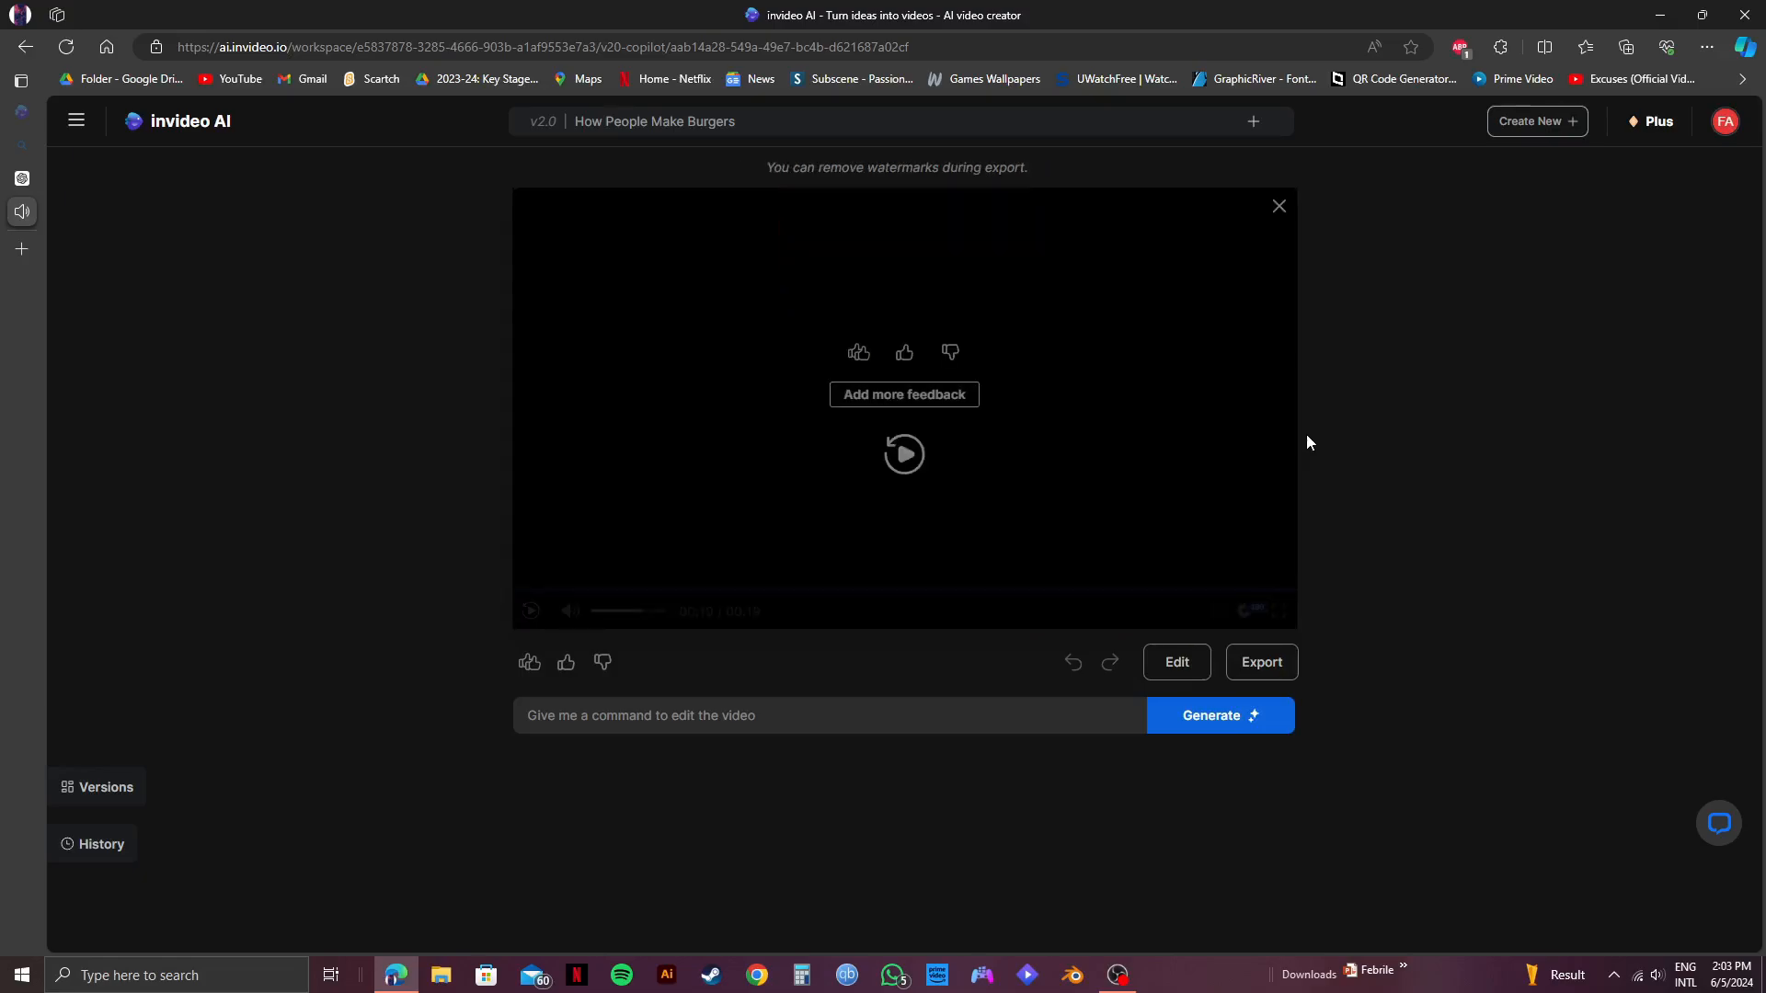
left_click(1277, 204)
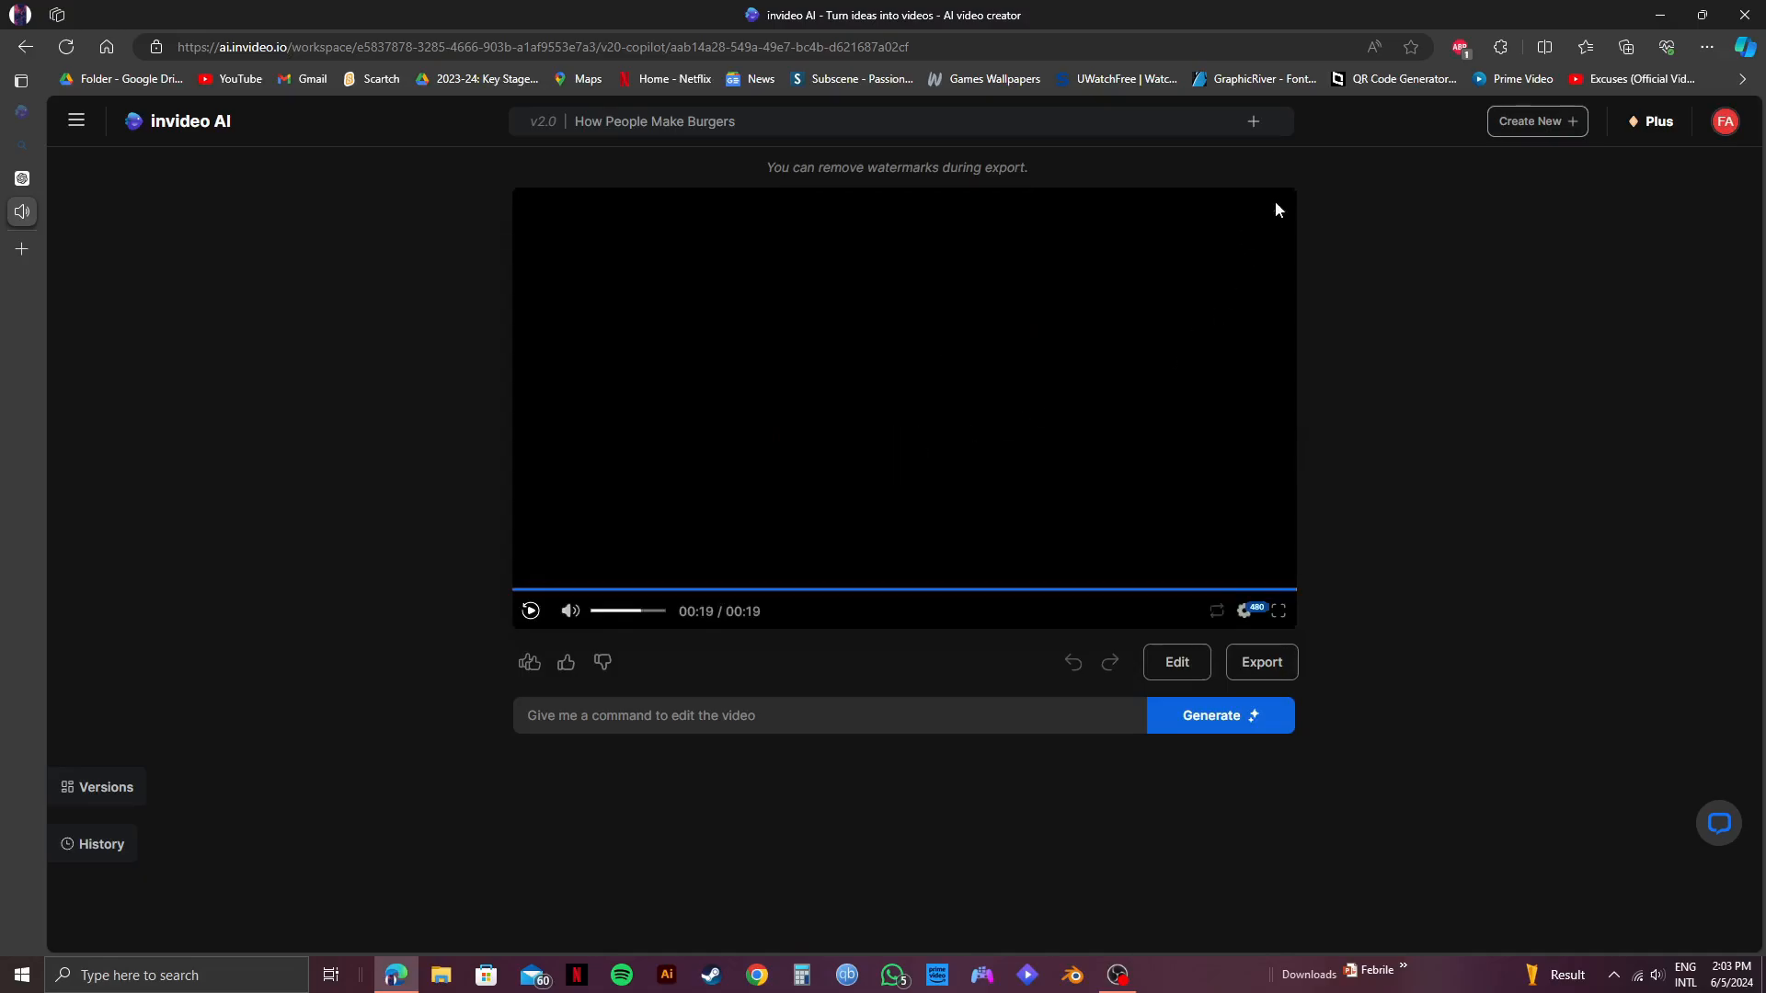
left_click(1193, 589)
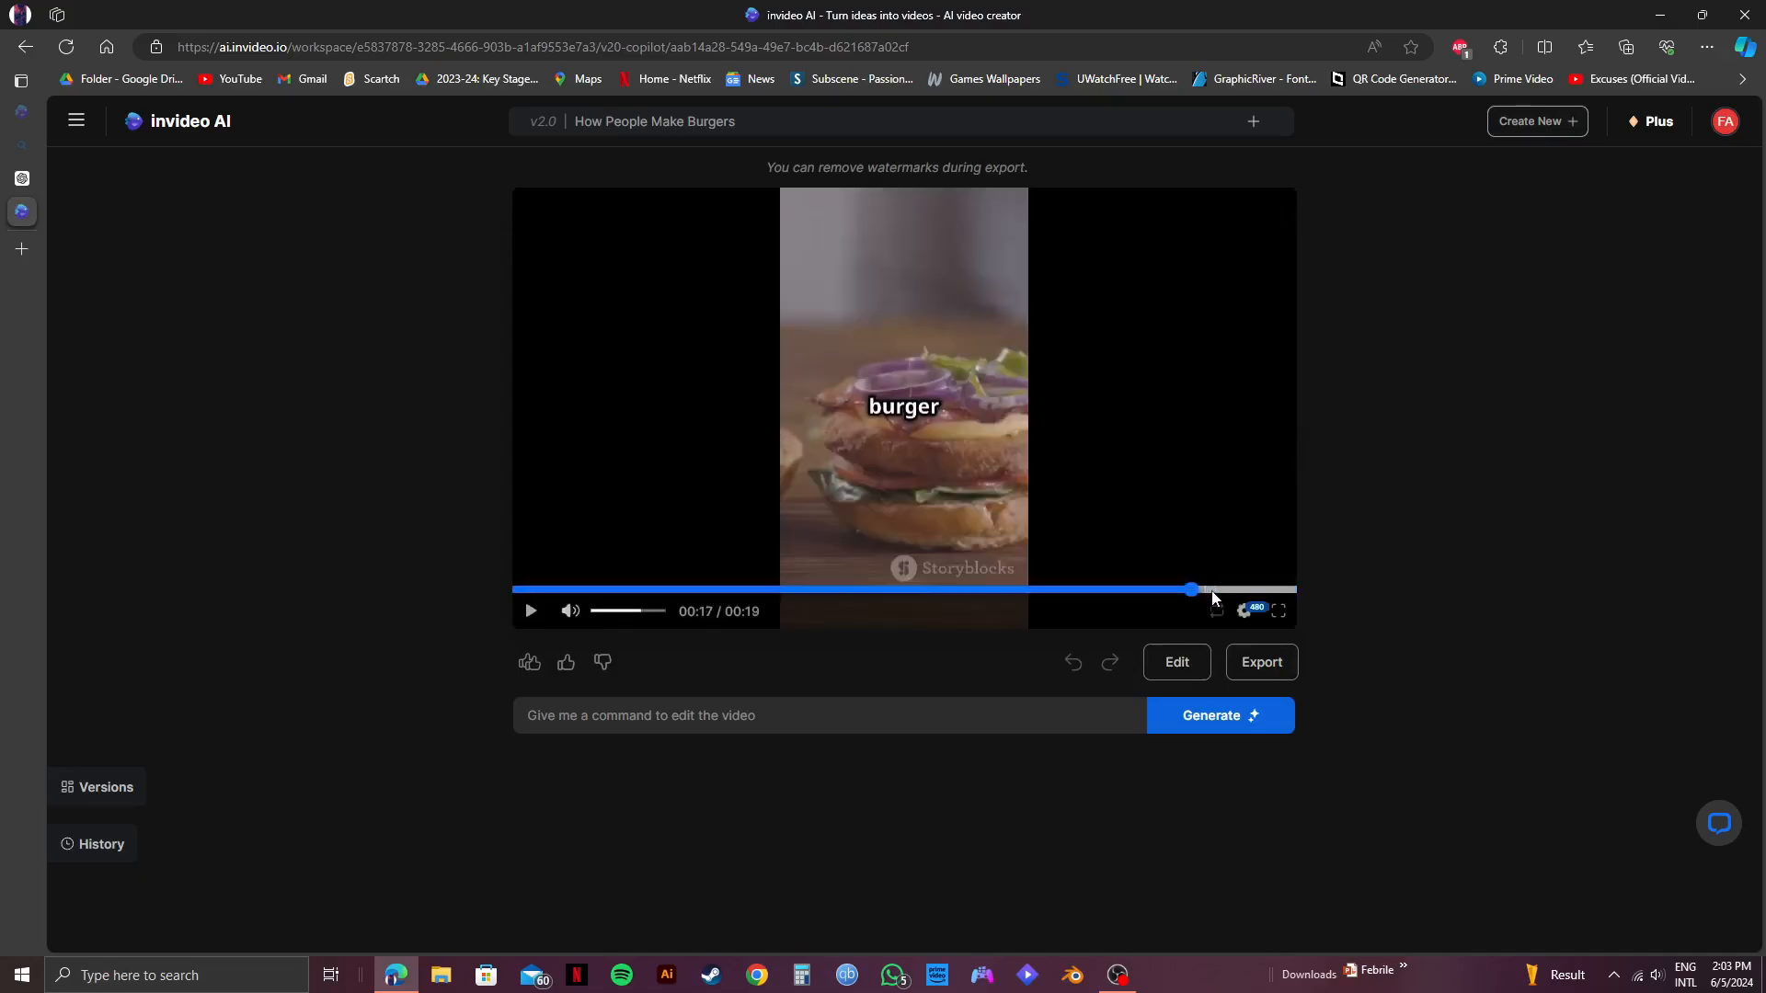
left_click_drag(1212, 599, 1268, 598)
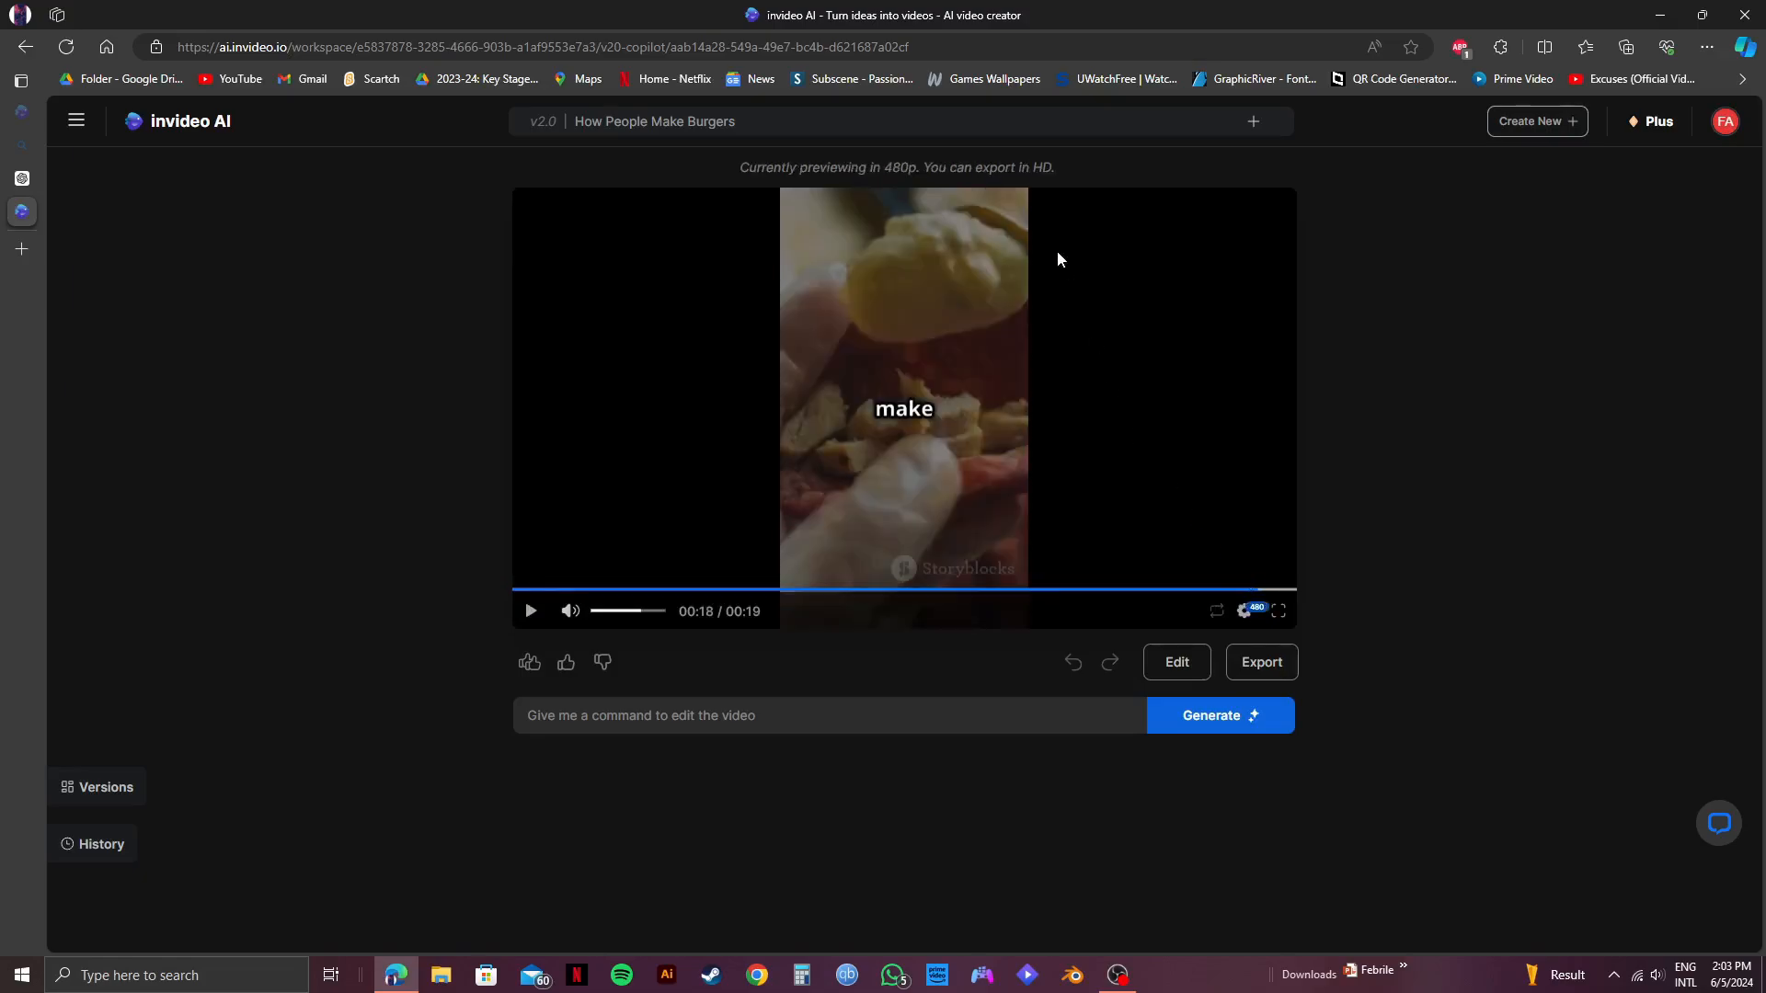
Review the video's Audience, Look and Feel, and Platform options and close them without changes.
left_click(1255, 124)
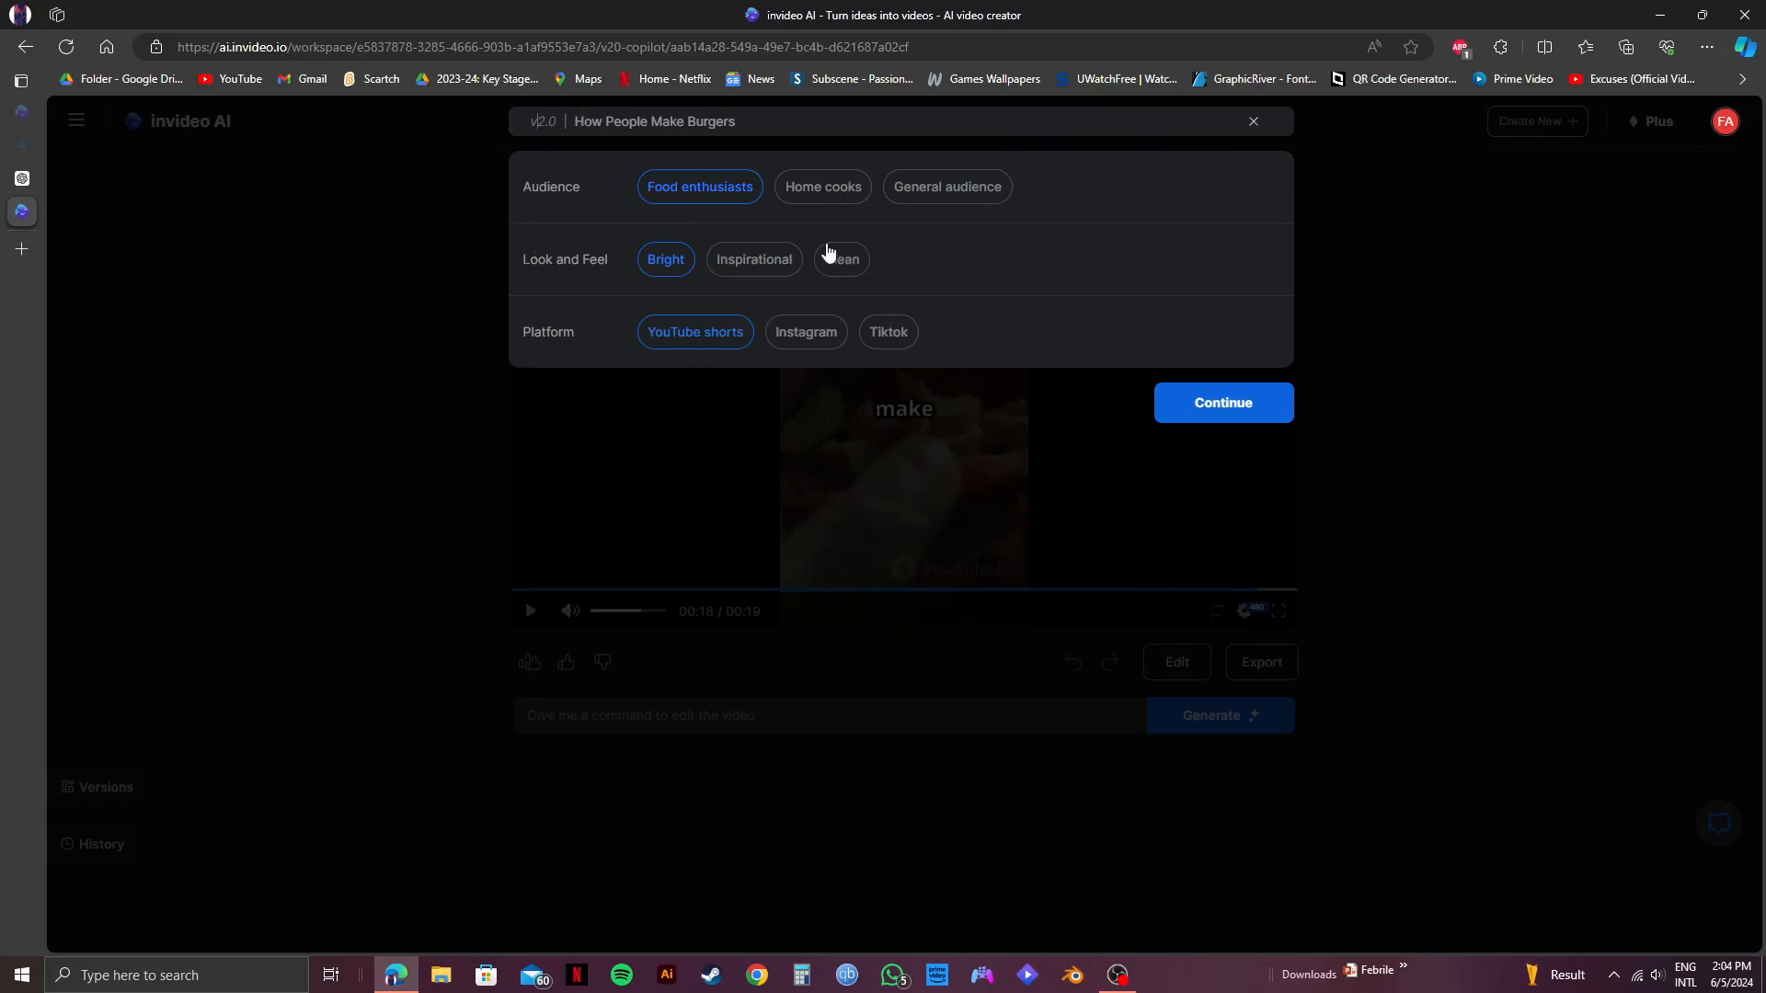
left_click(1256, 123)
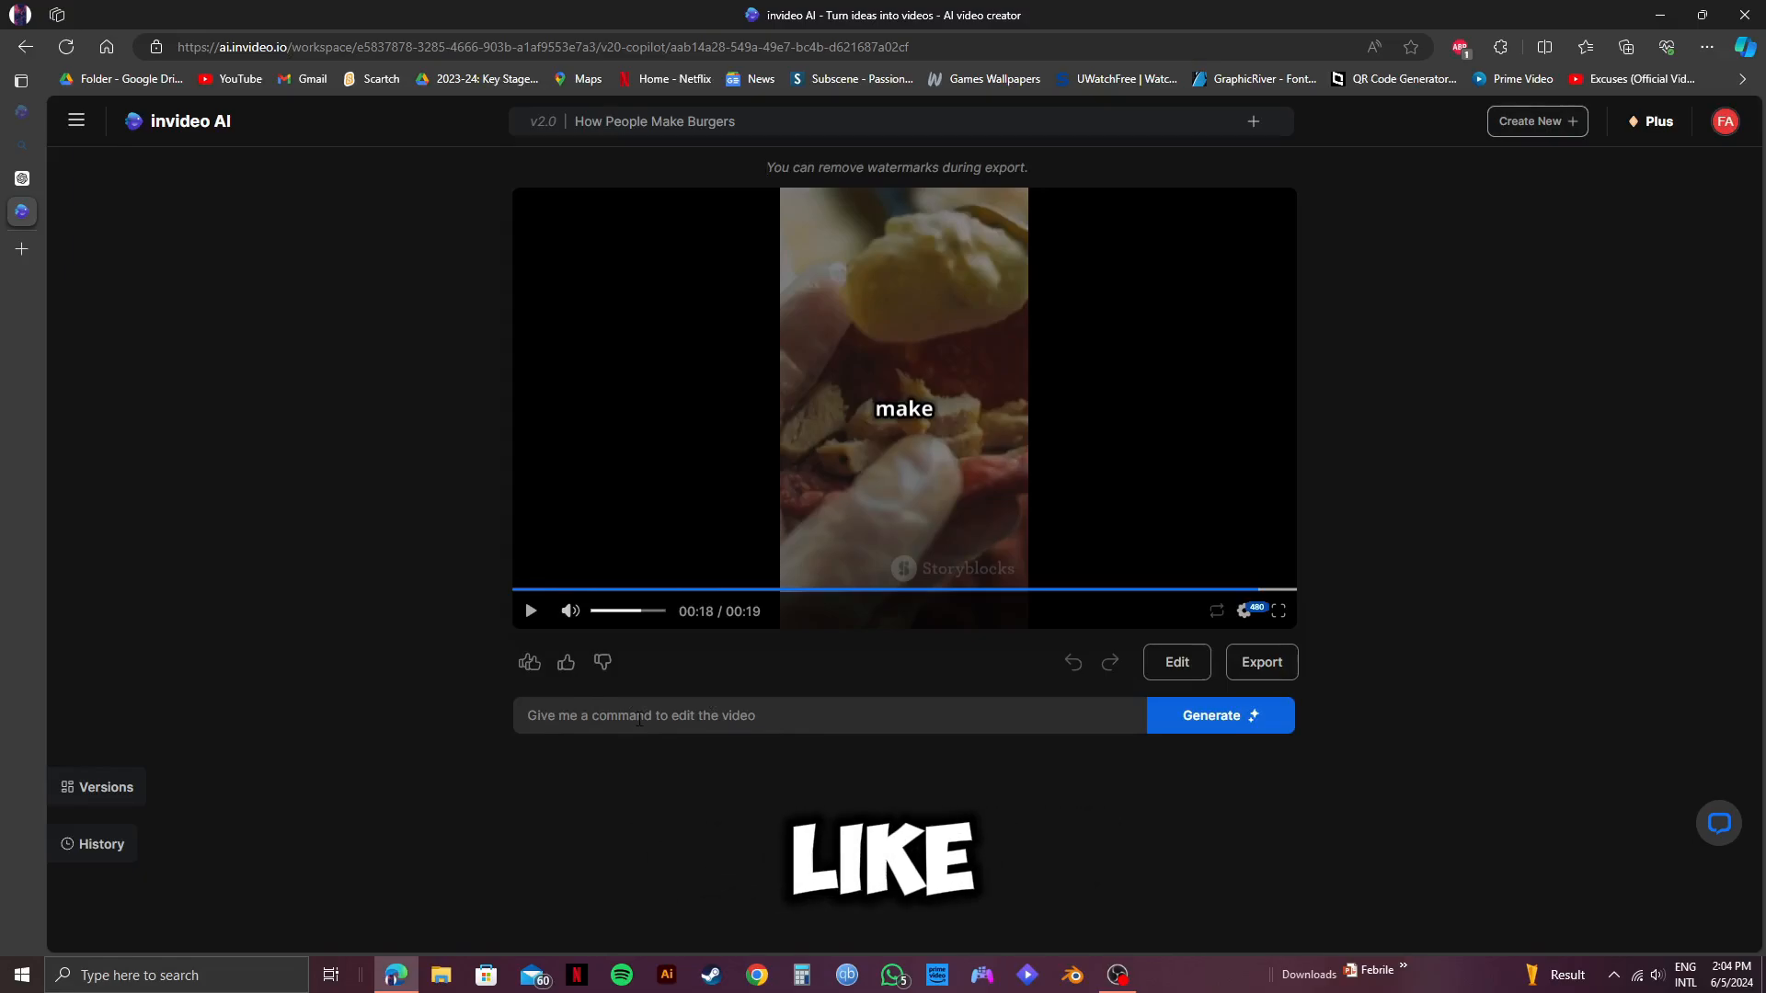
Generate an edit of the video with the command "change the background music" and play it back.
left_click(639, 718)
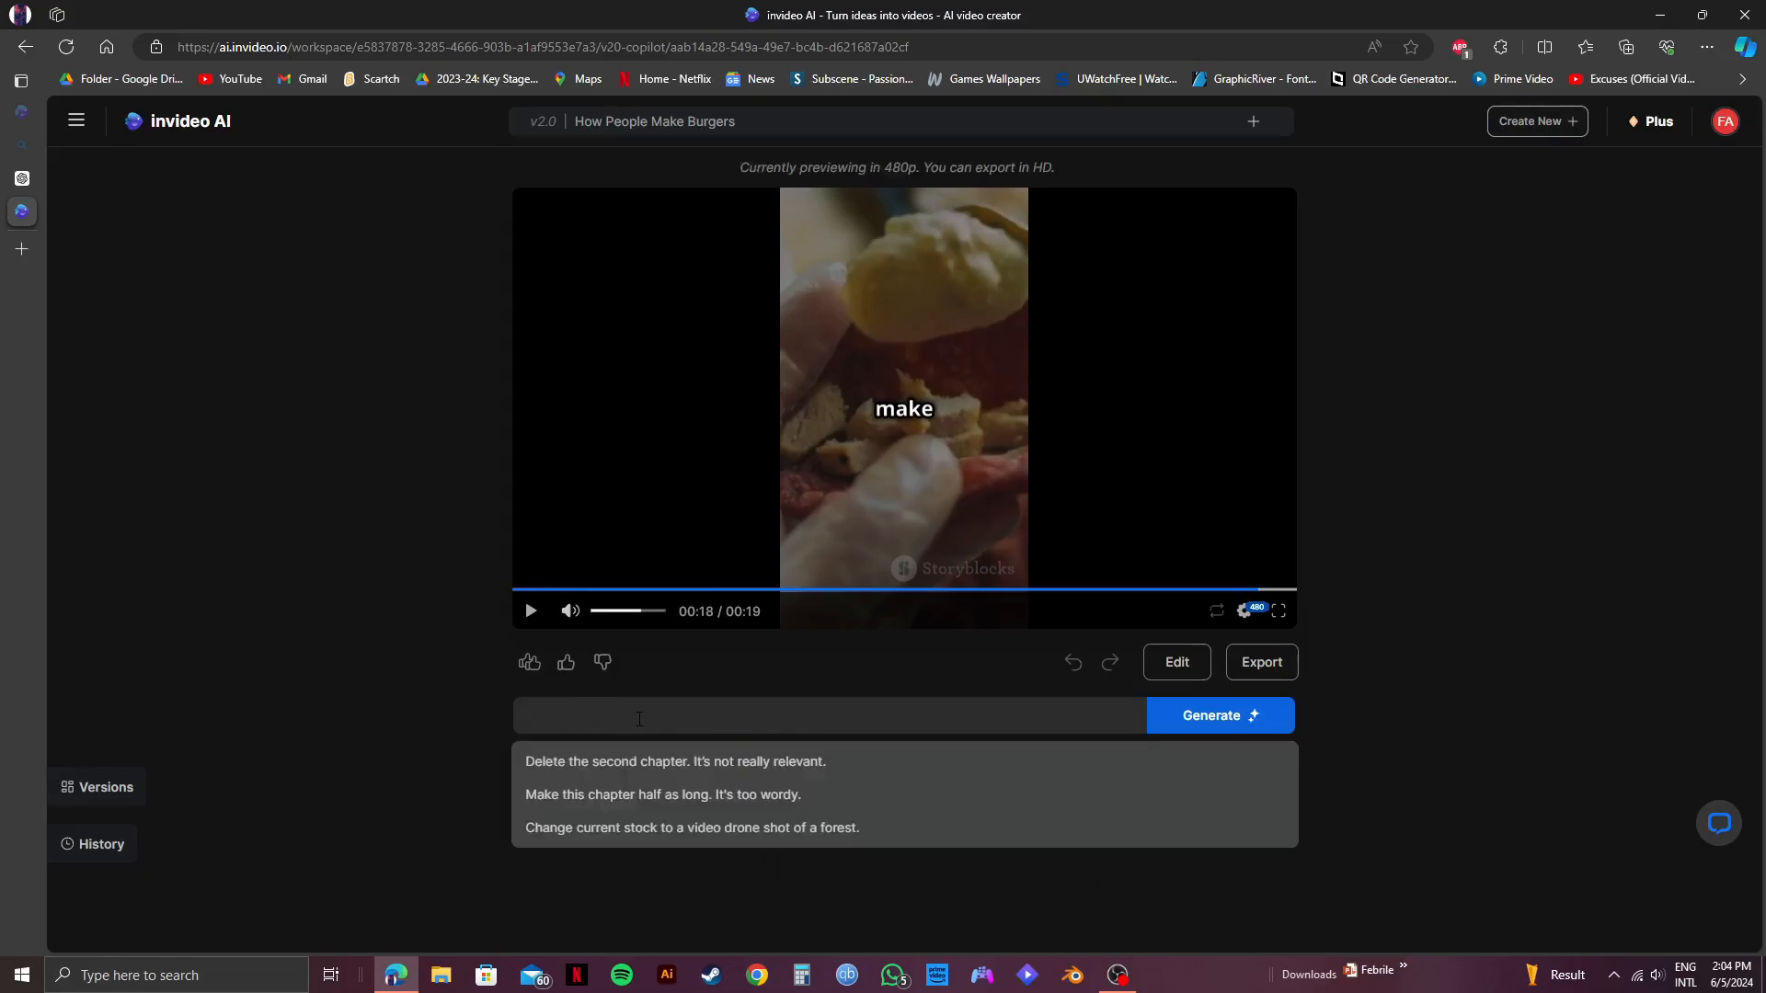
type("change the bac")
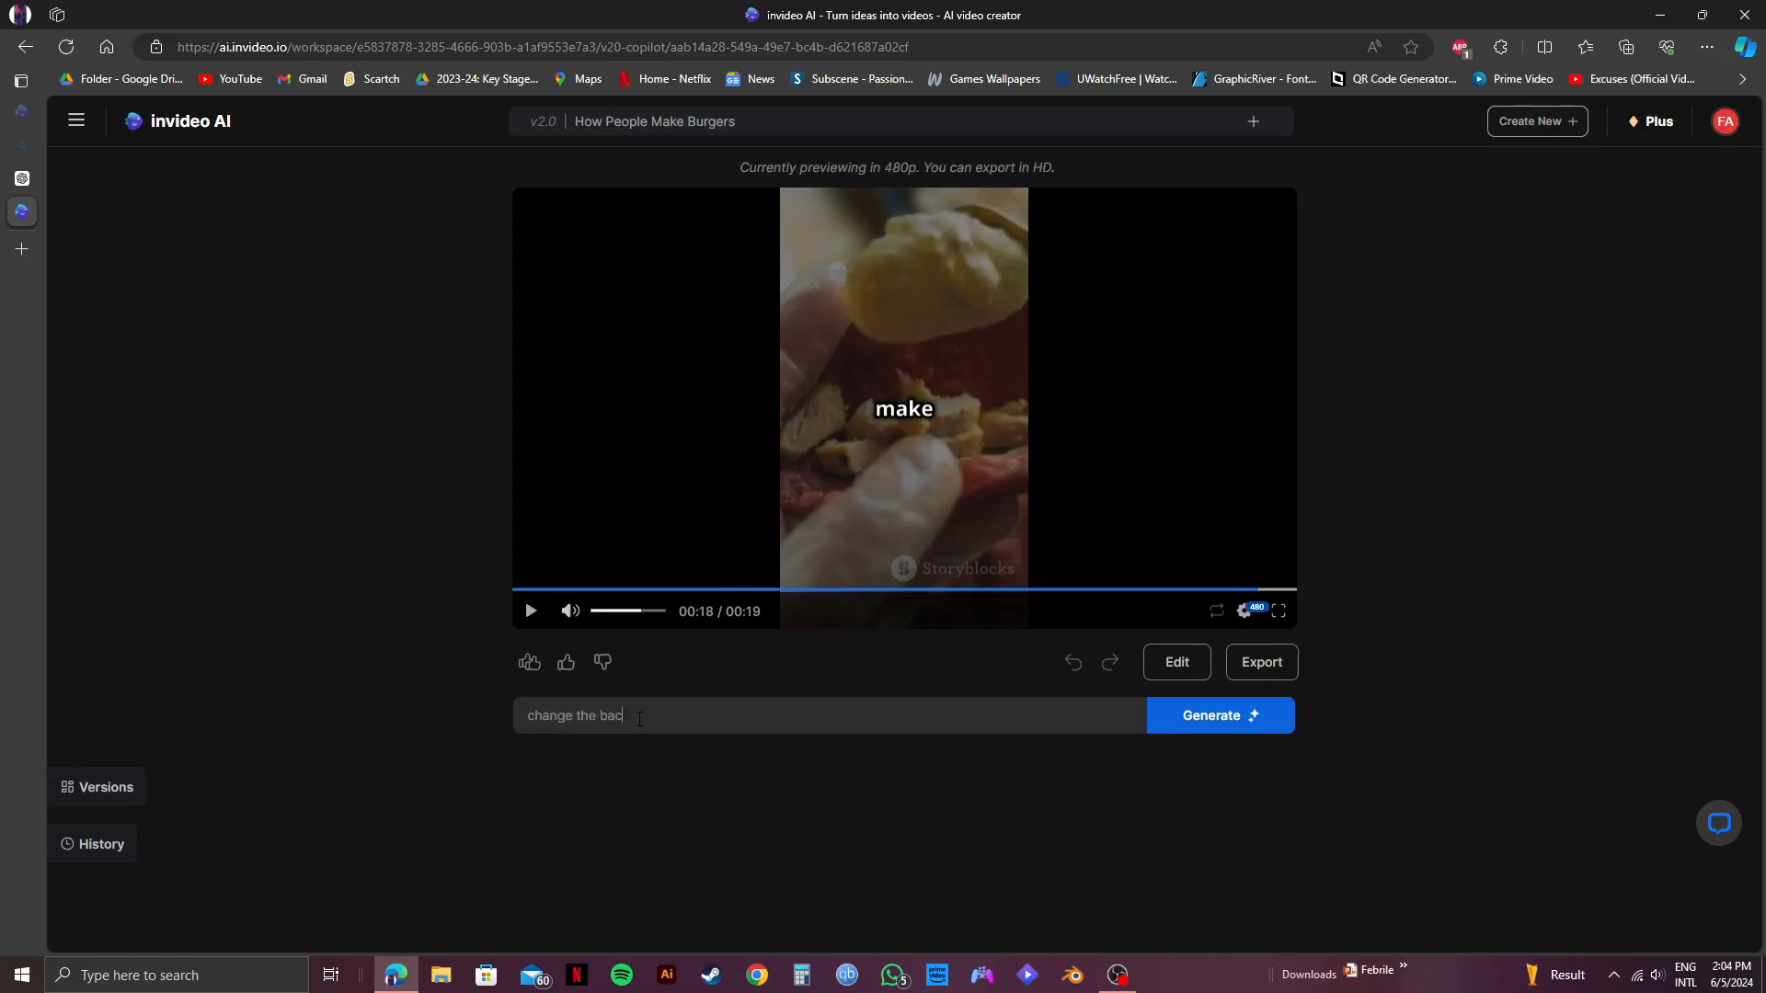
type("kground music")
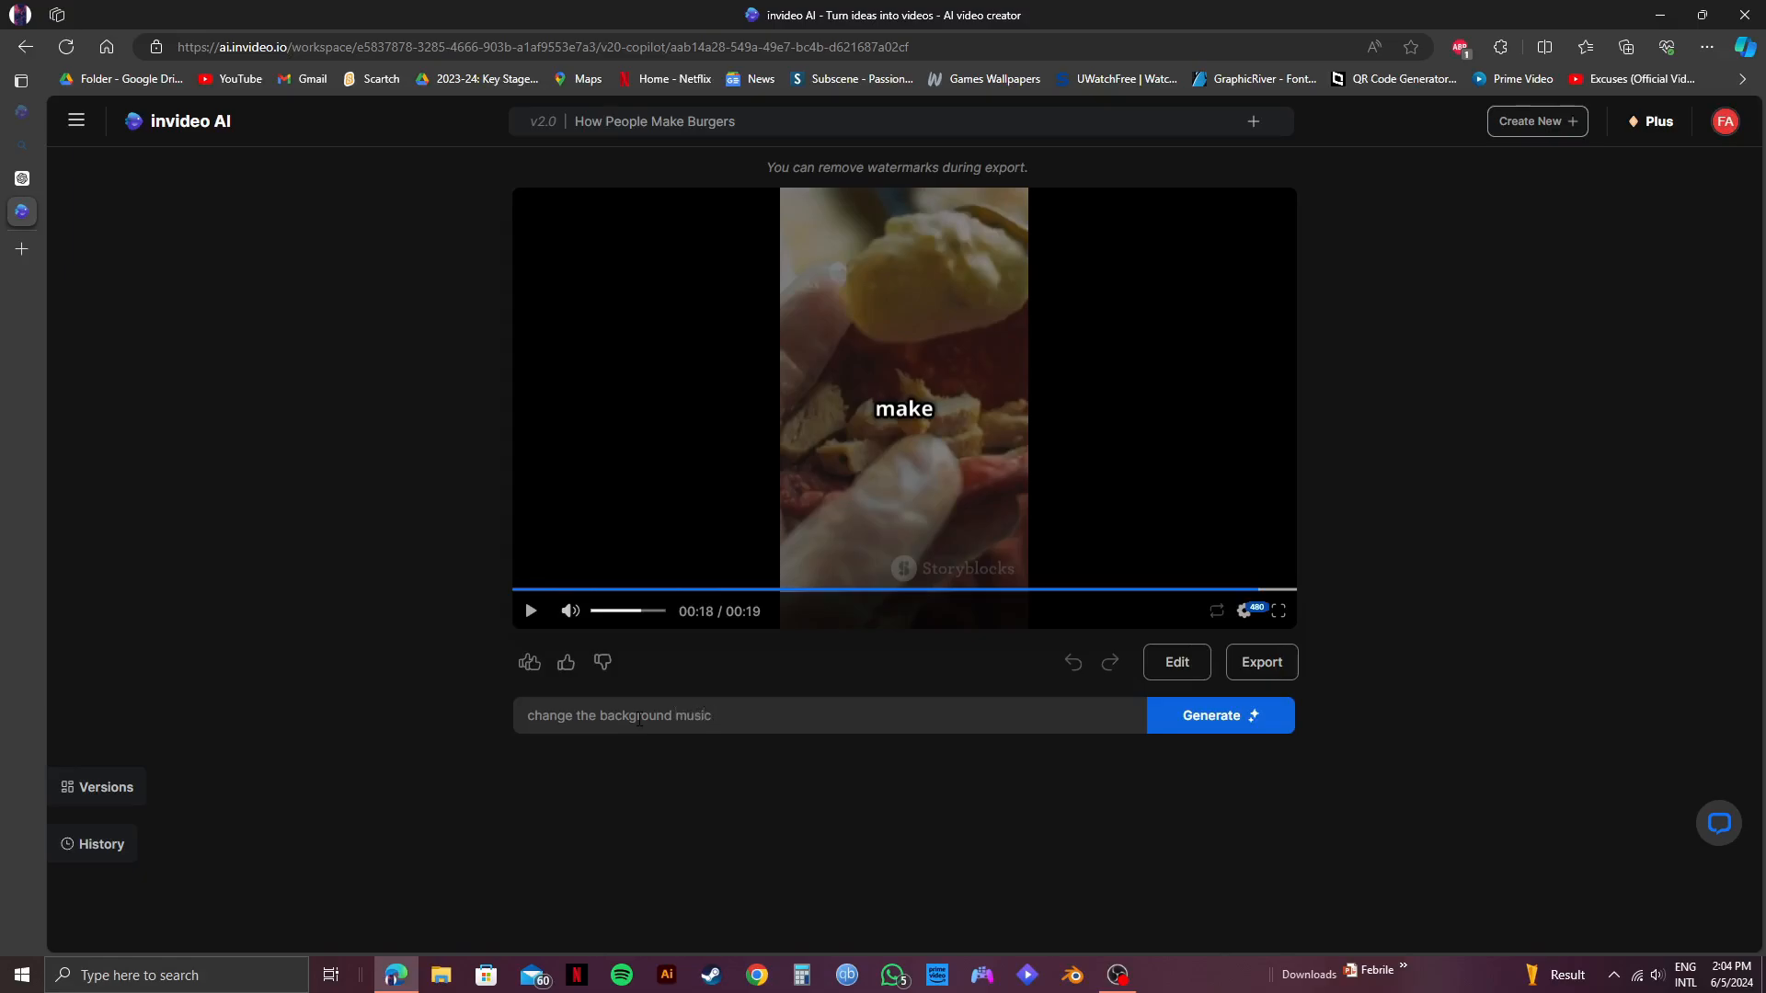
left_click(1186, 714)
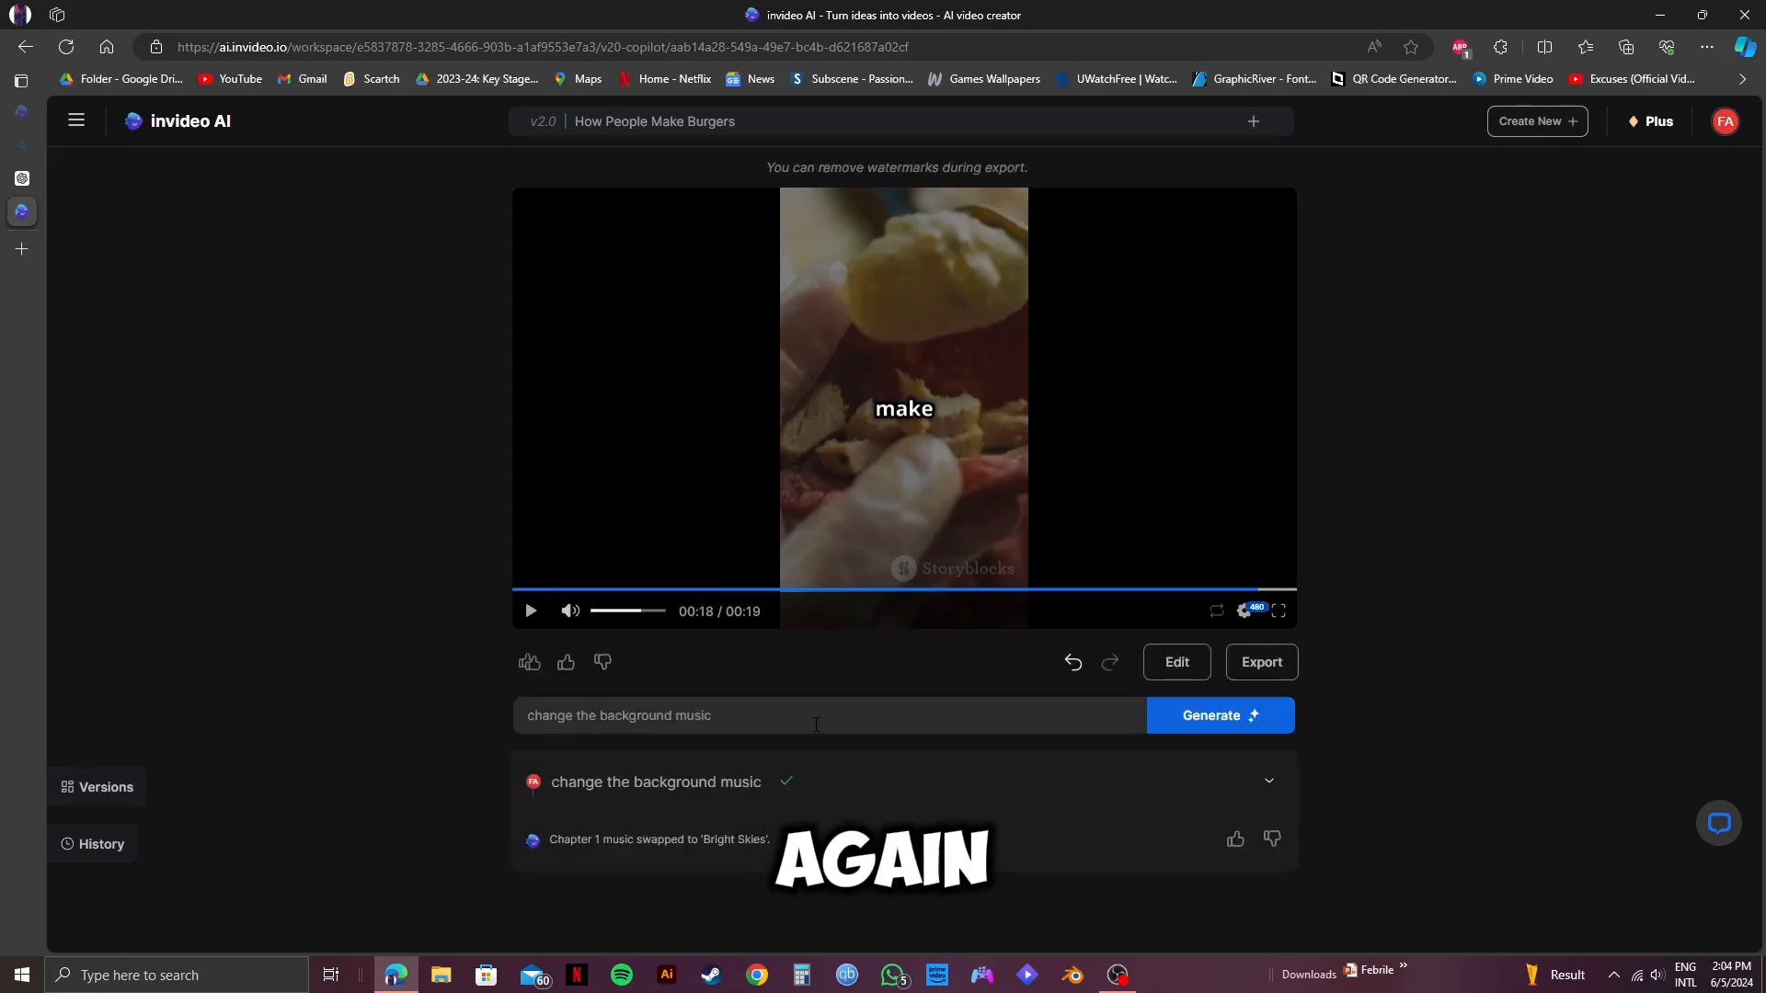
left_click(531, 611)
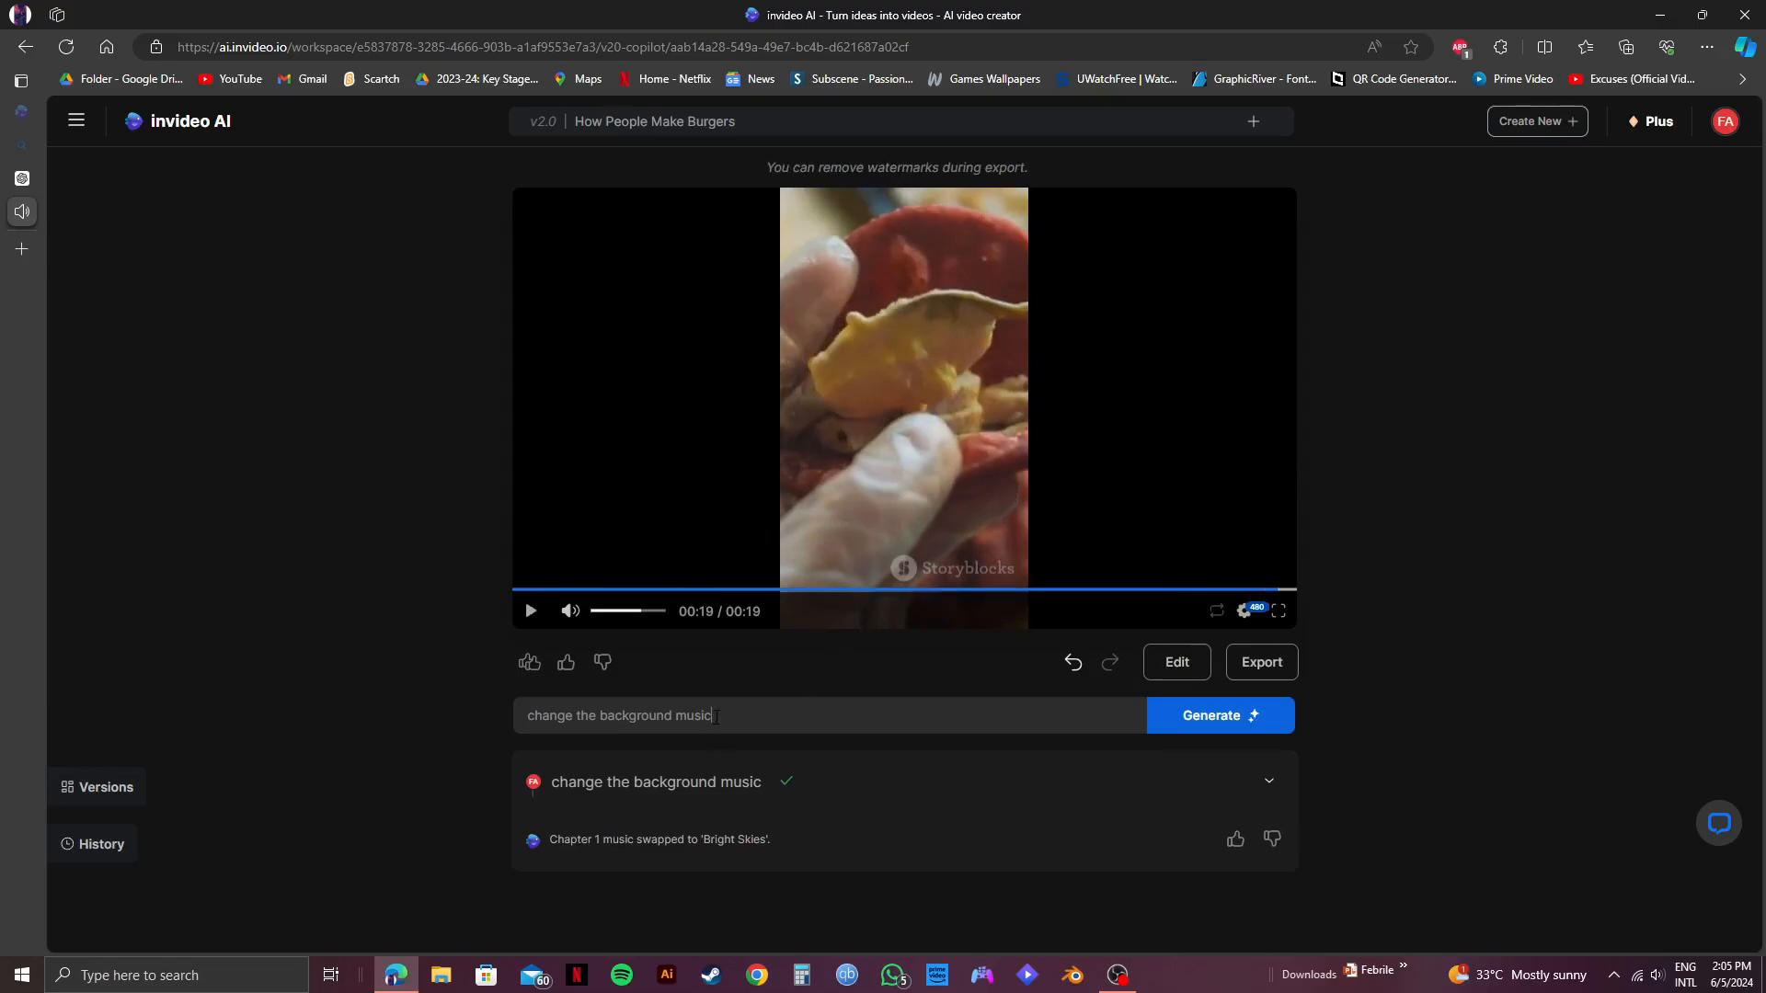
Reword the edit command to "change the voice into an American FEMALE ACCENT" and generate the change.
left_click_drag(716, 717, 620, 719)
key("BackSpace")
type("voice into a ")
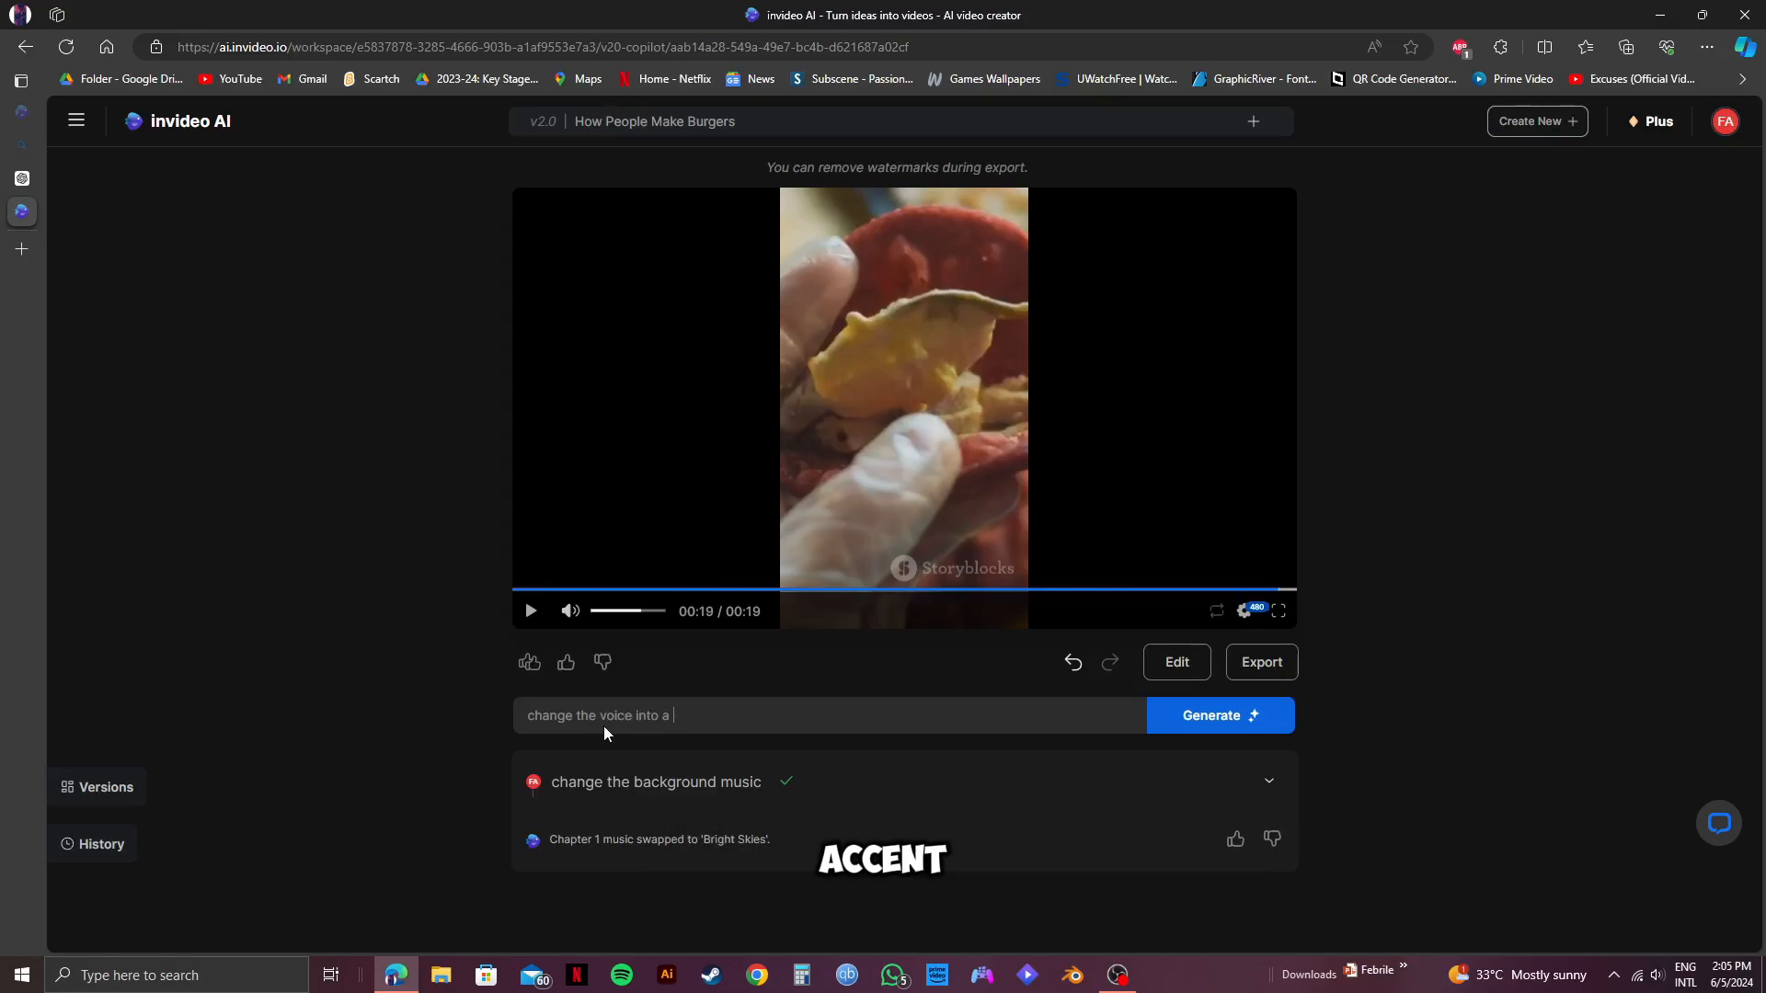
type("america")
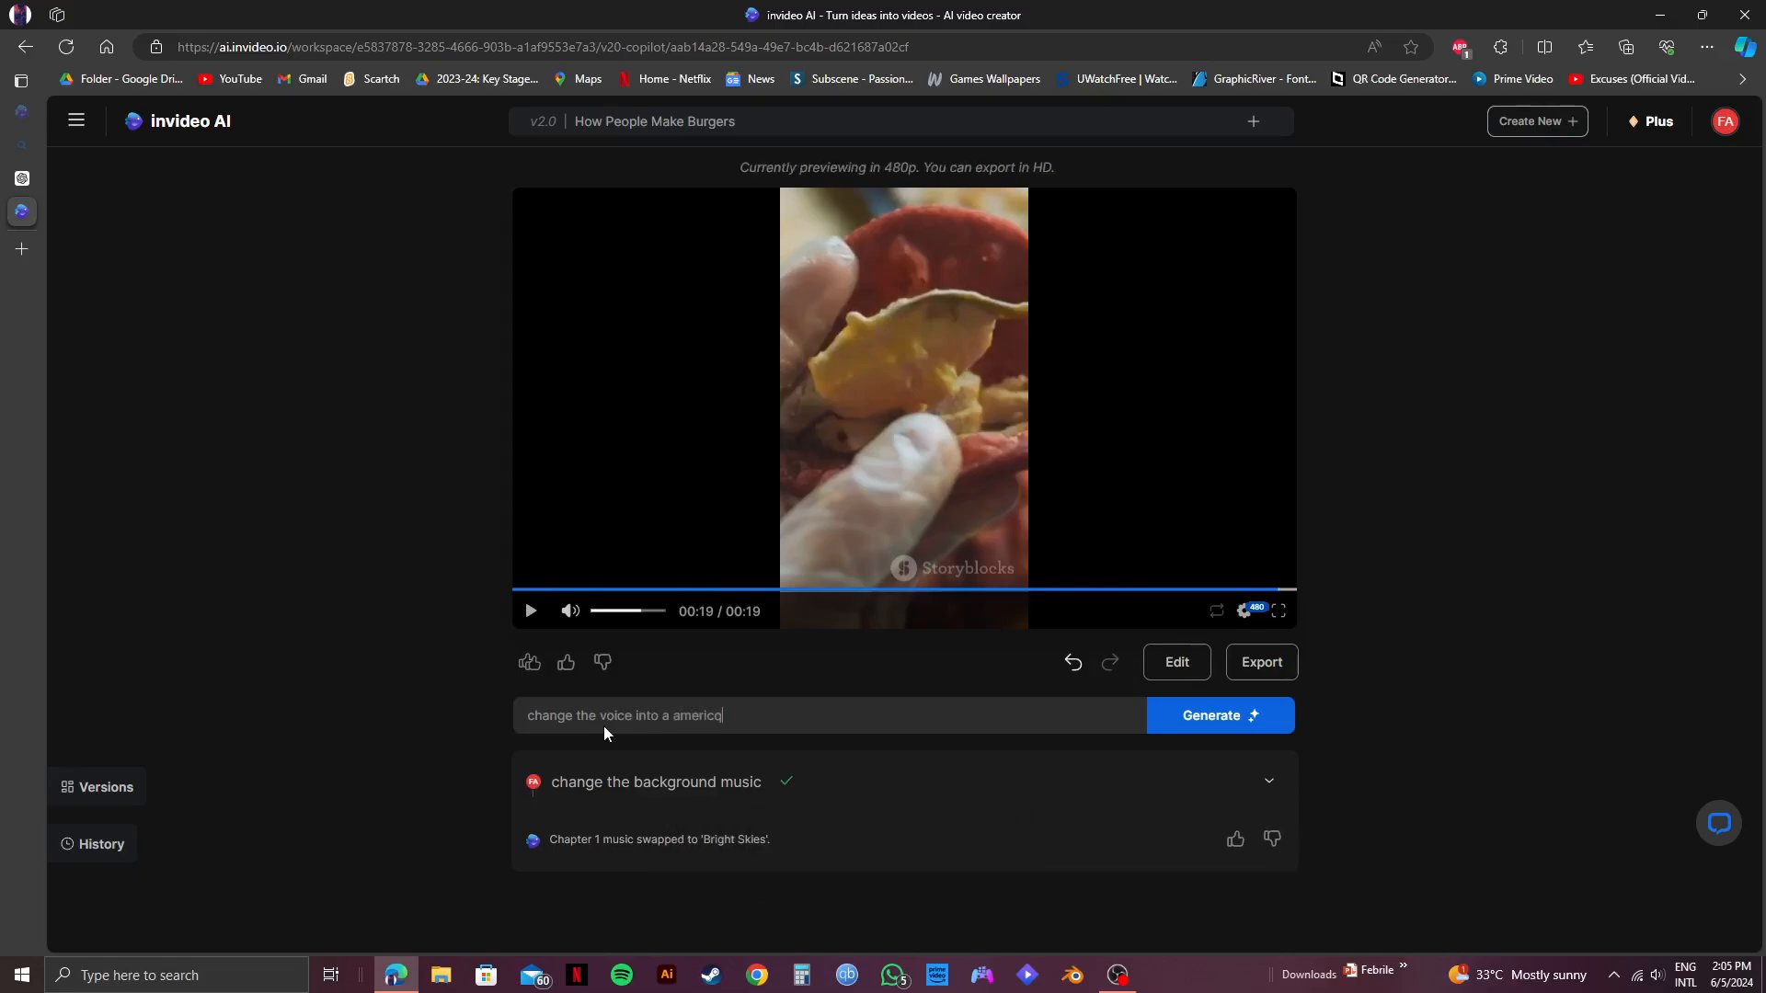
key("BackSpace")
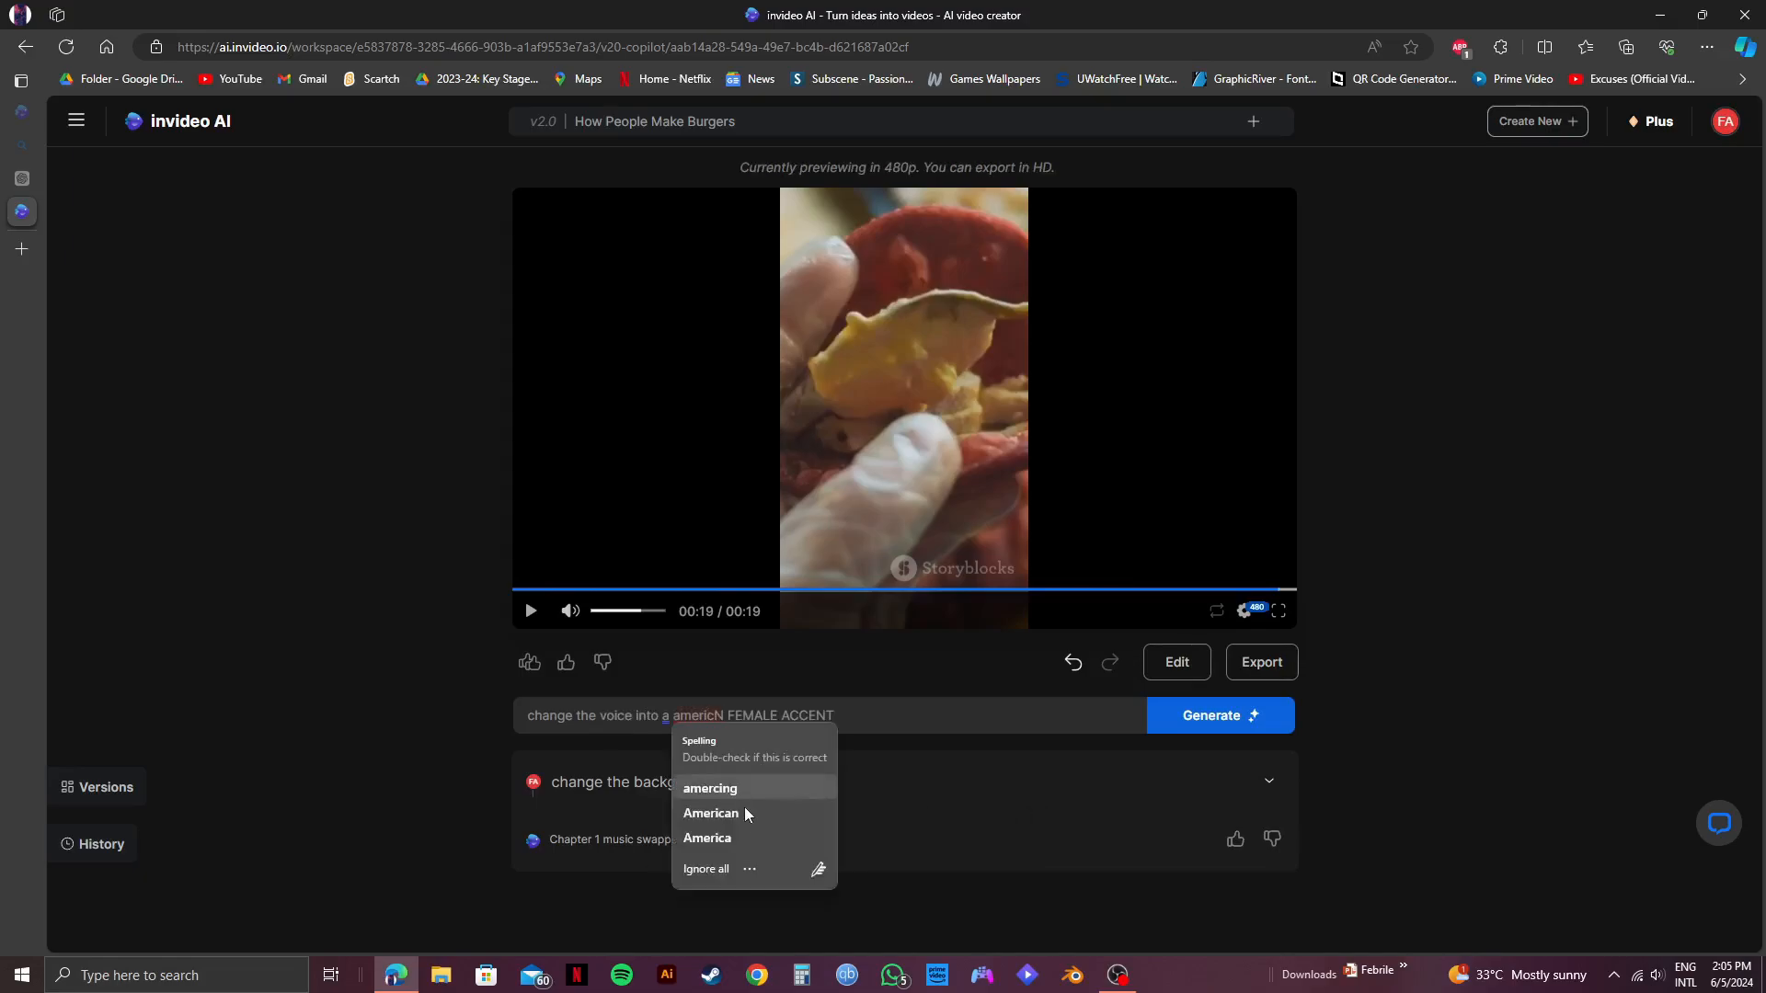
left_click(746, 814)
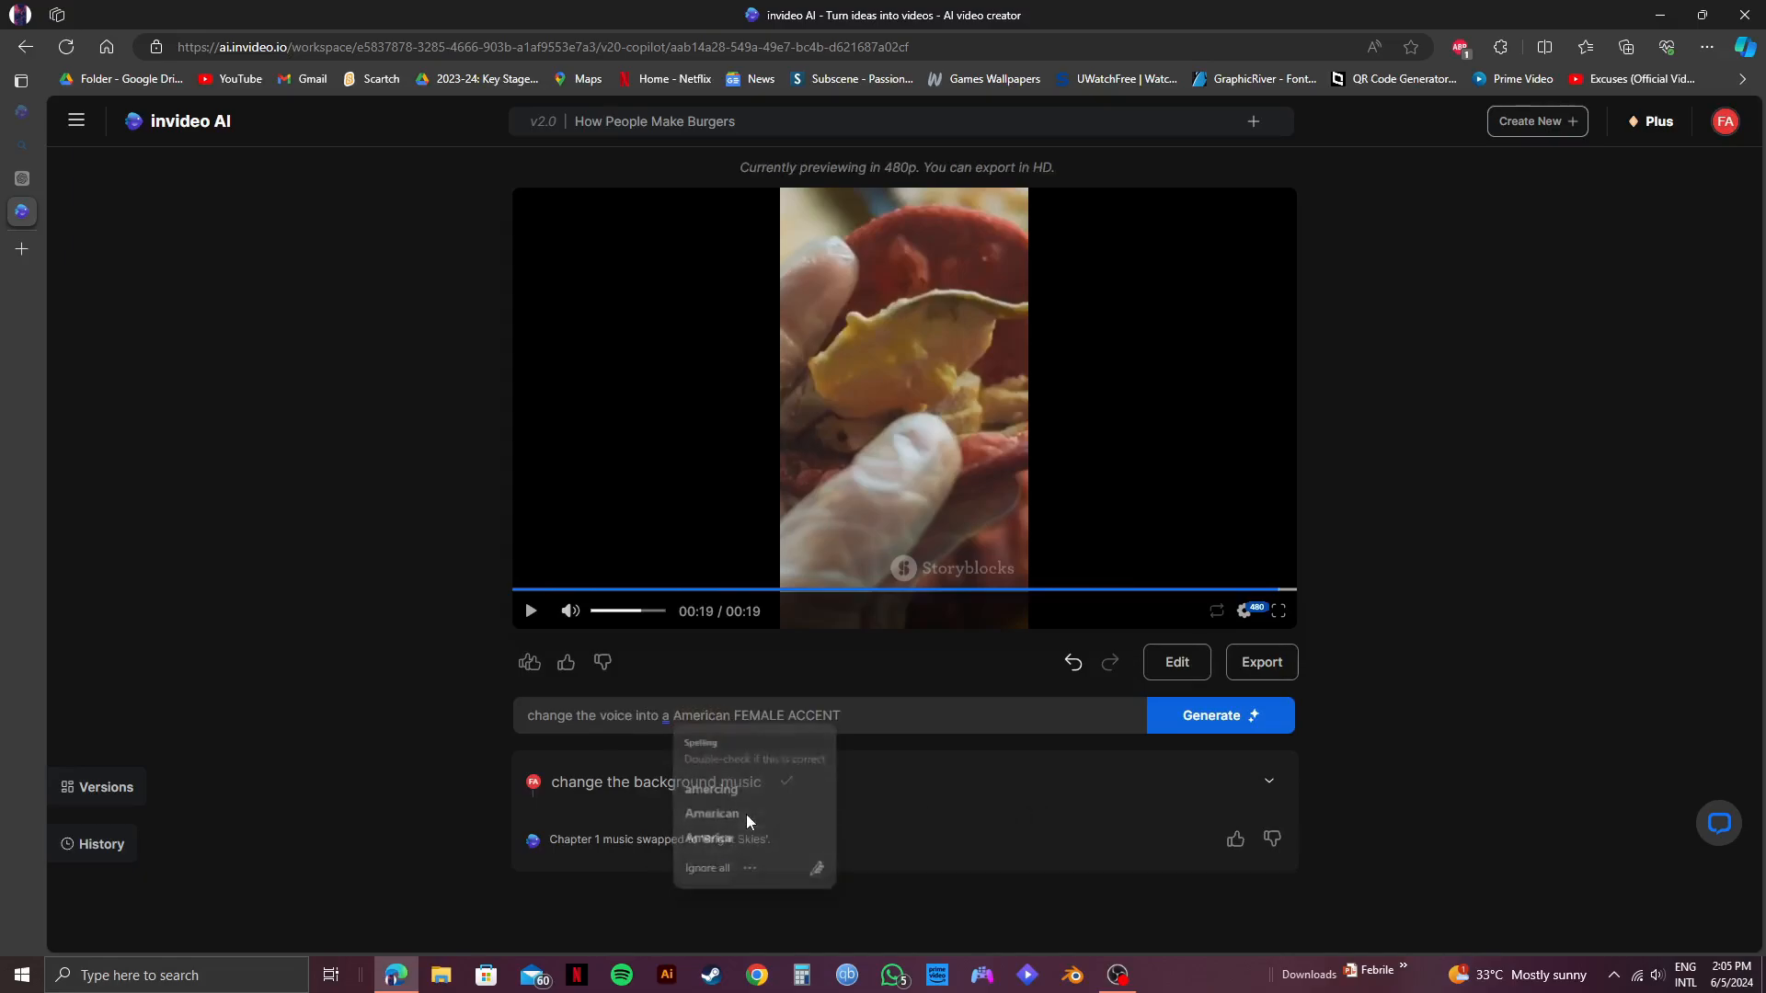
left_click(667, 719)
left_click(703, 786)
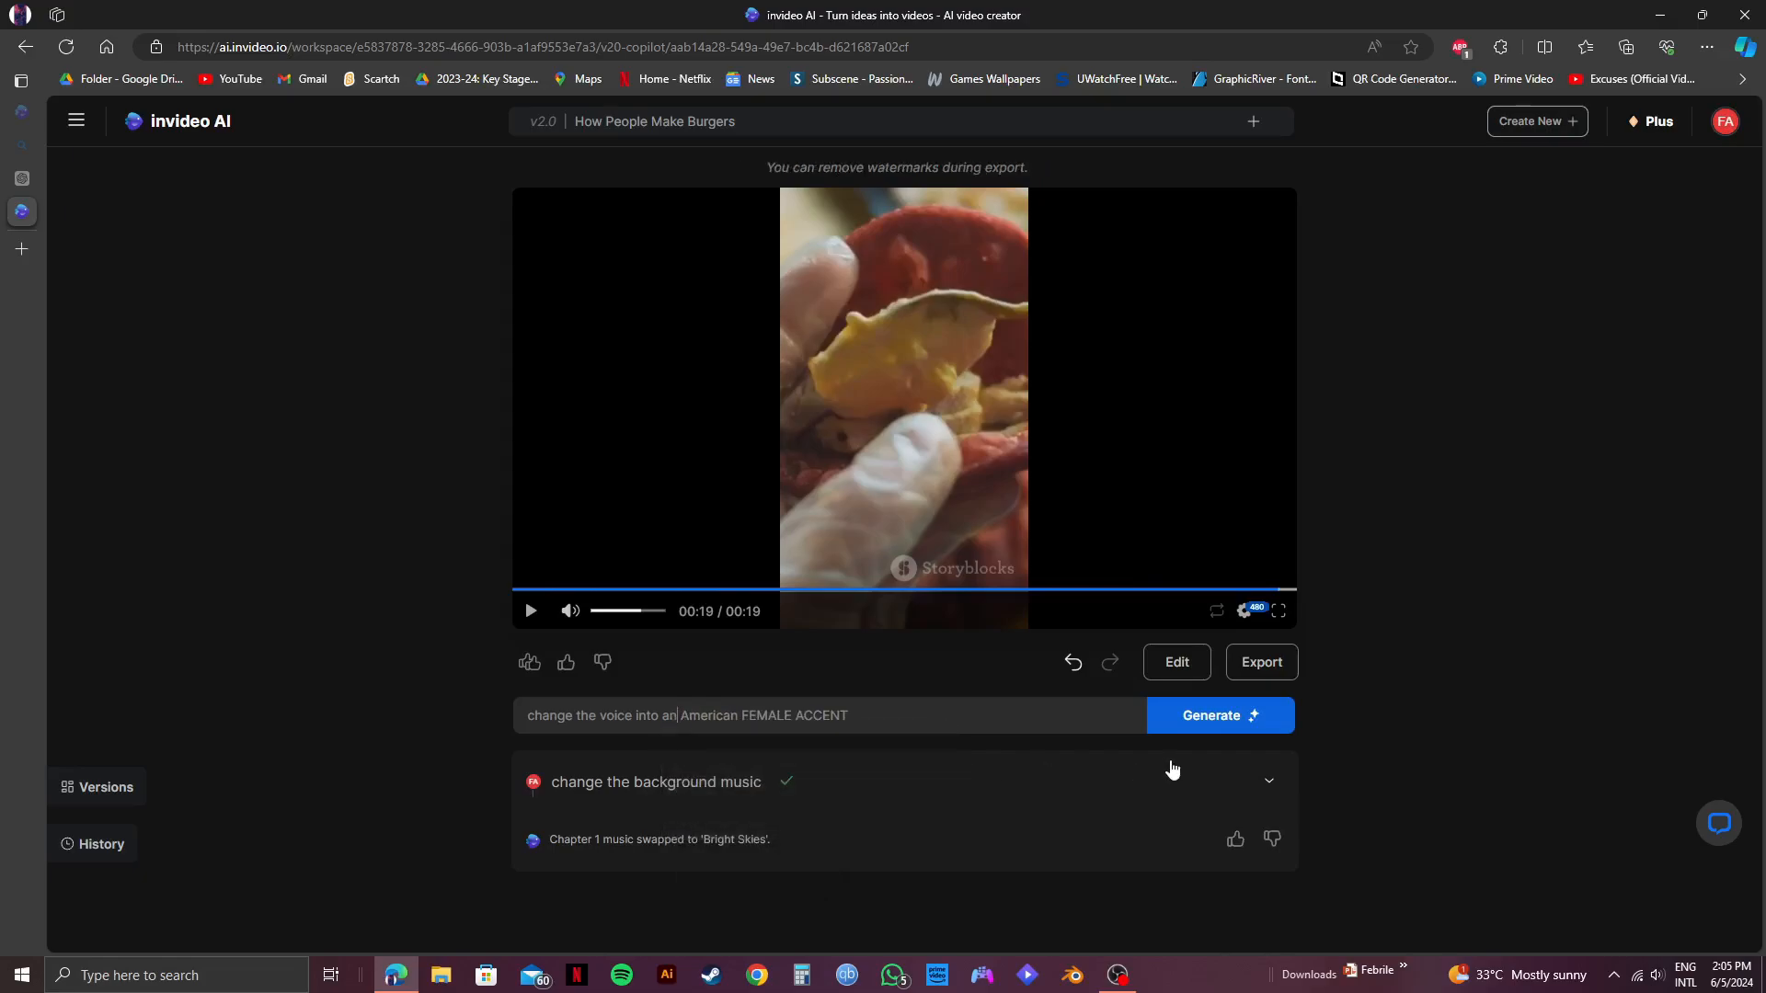
left_click(1221, 723)
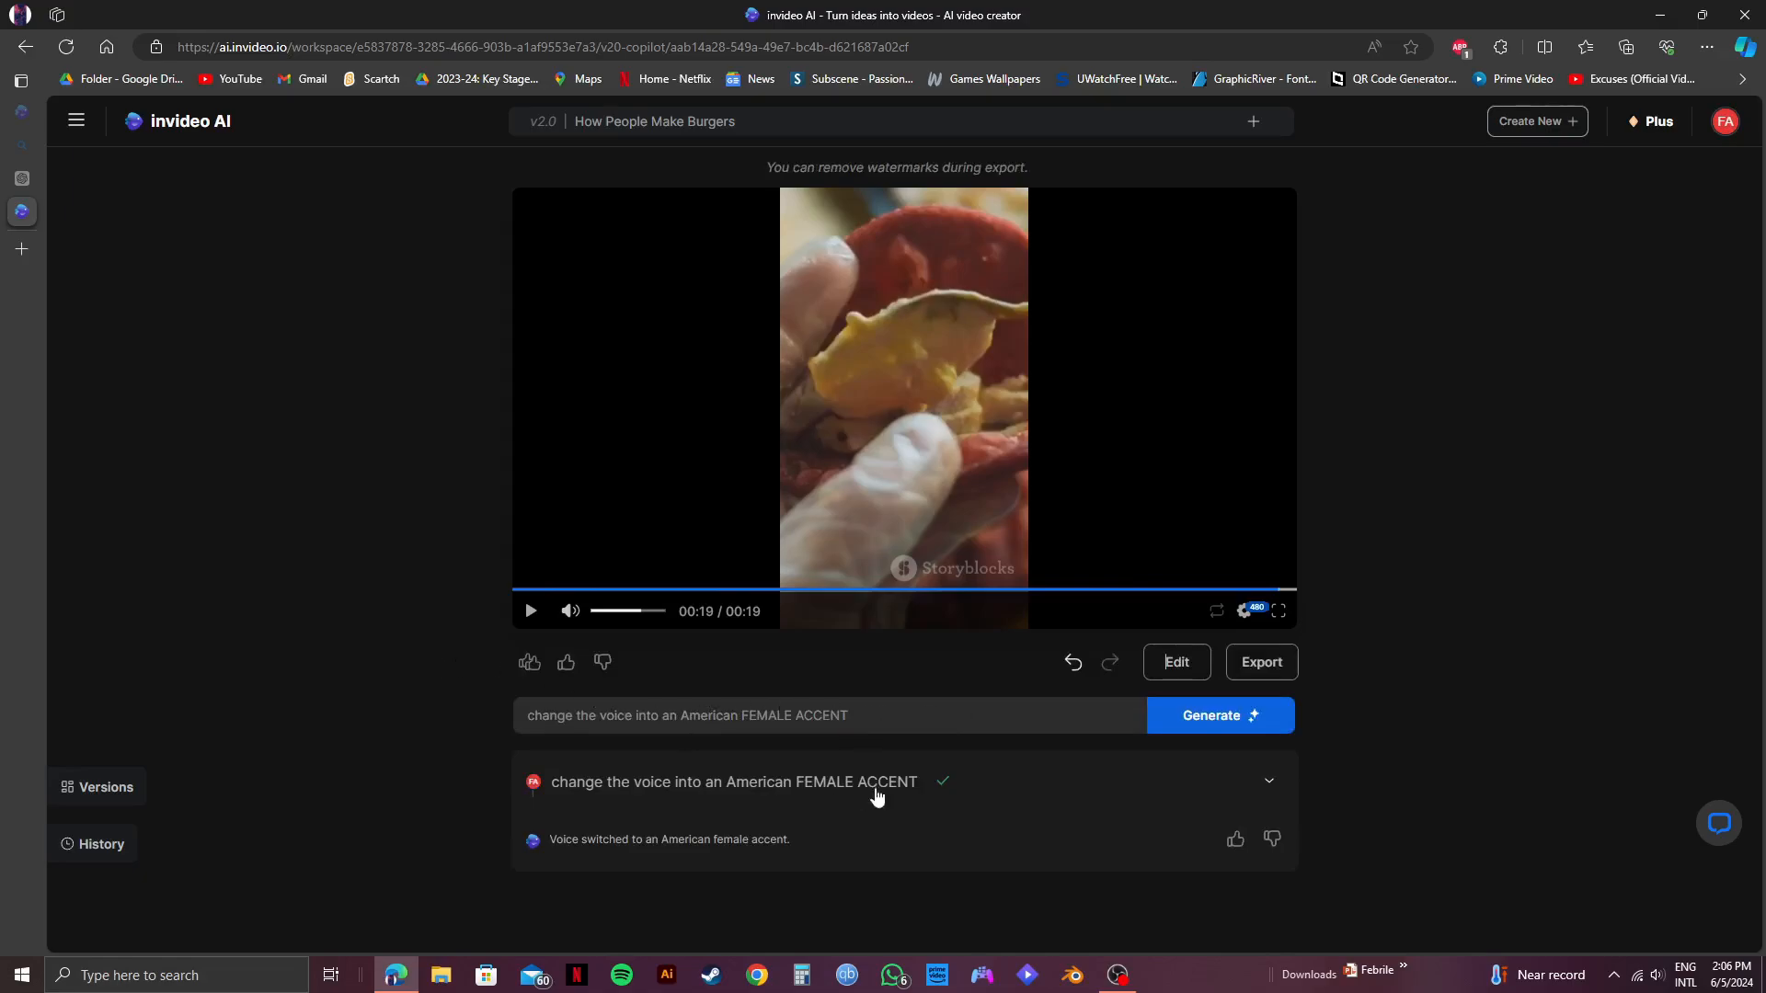
Preview the video with the new voice, checking the edit details and the media editor's clips before replaying from the start.
left_click(530, 611)
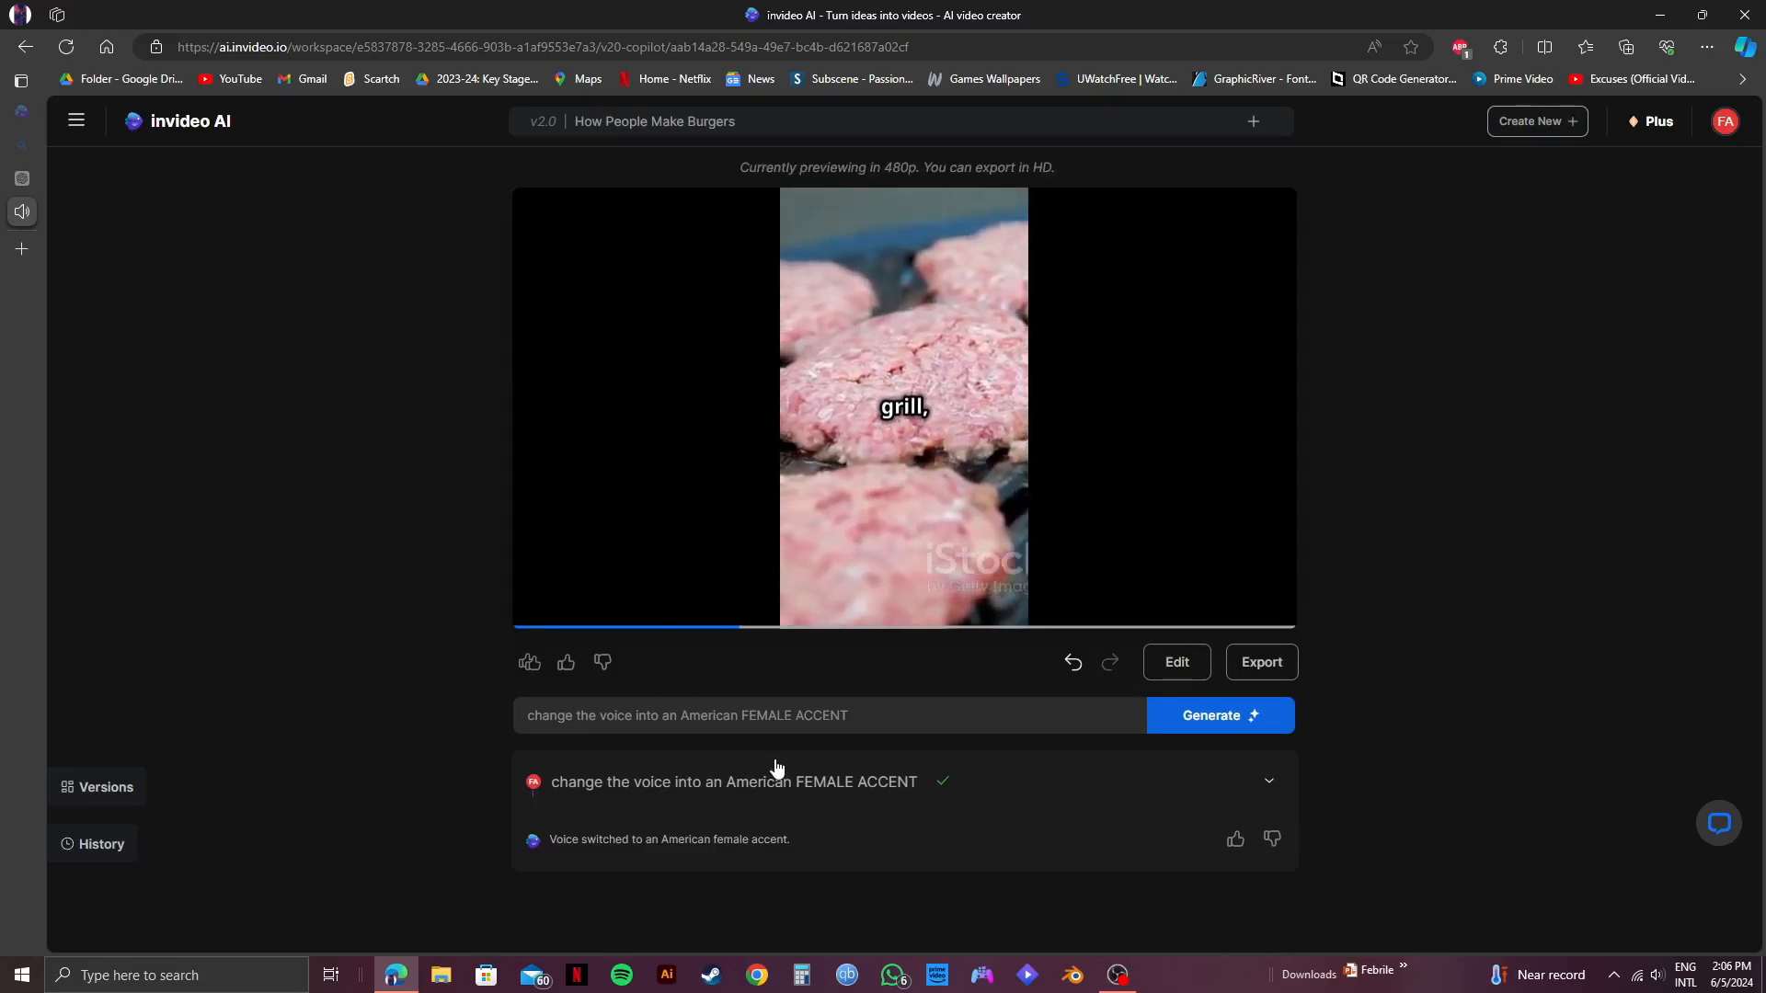
left_click(1270, 781)
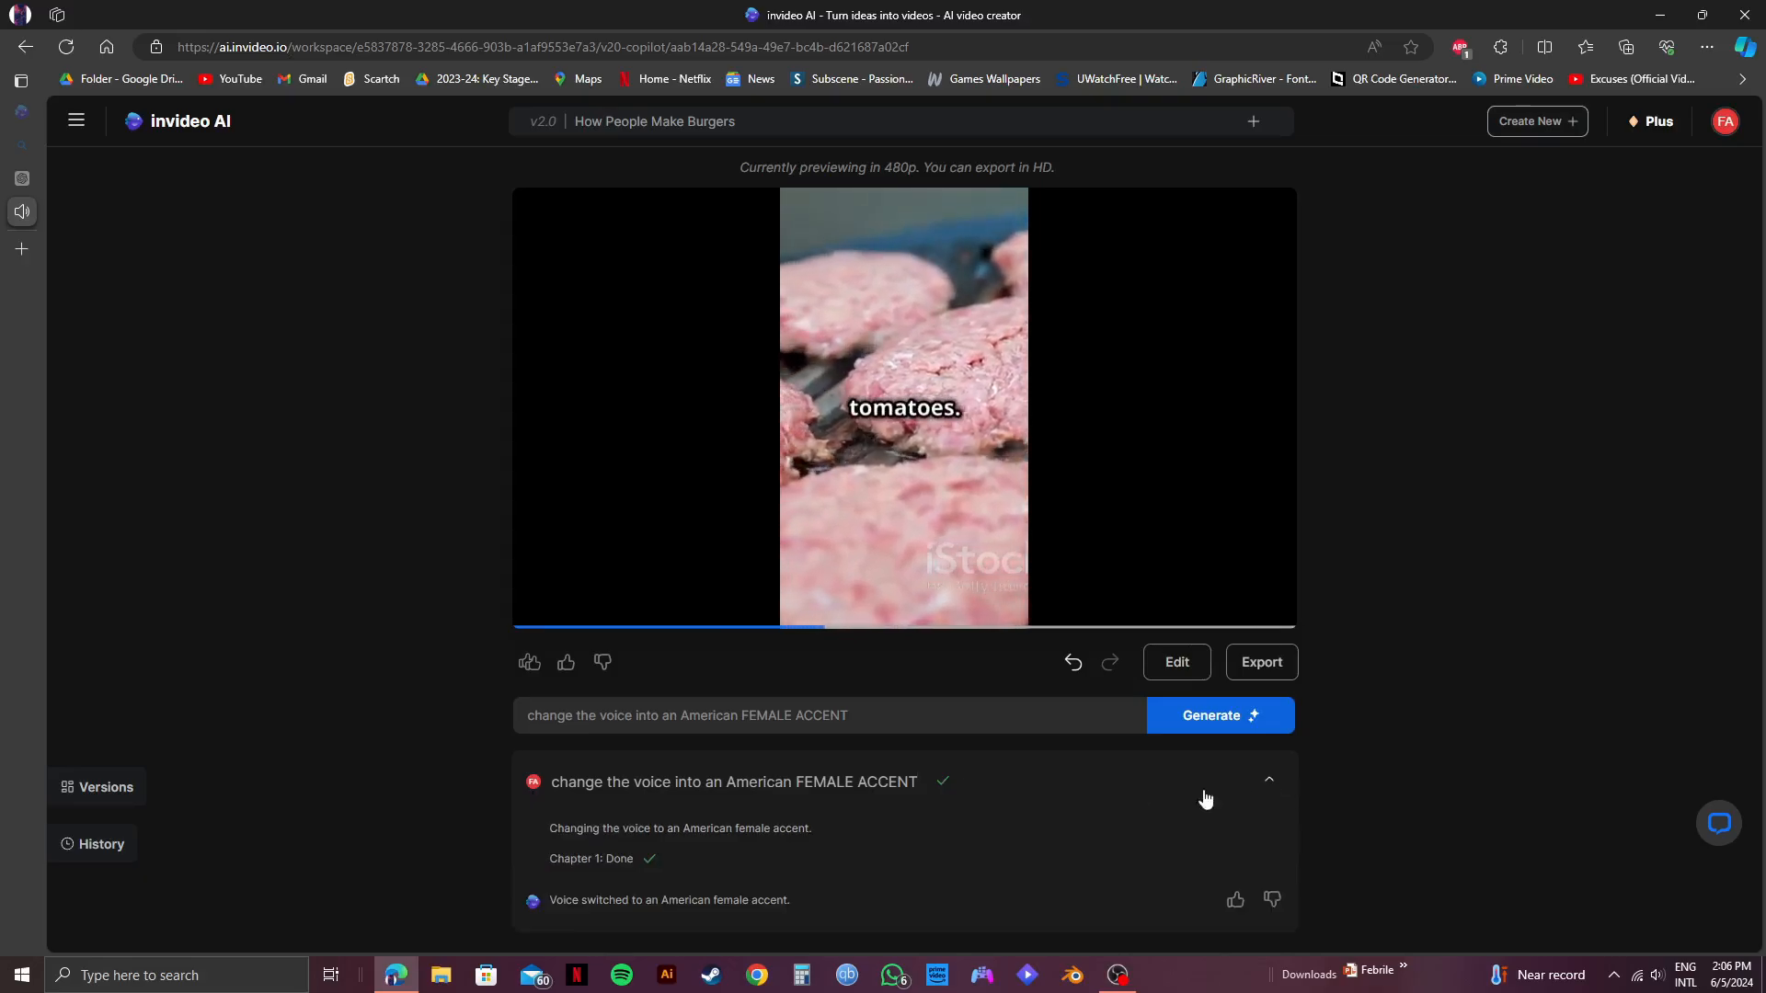
left_click(1176, 662)
left_click(390, 274)
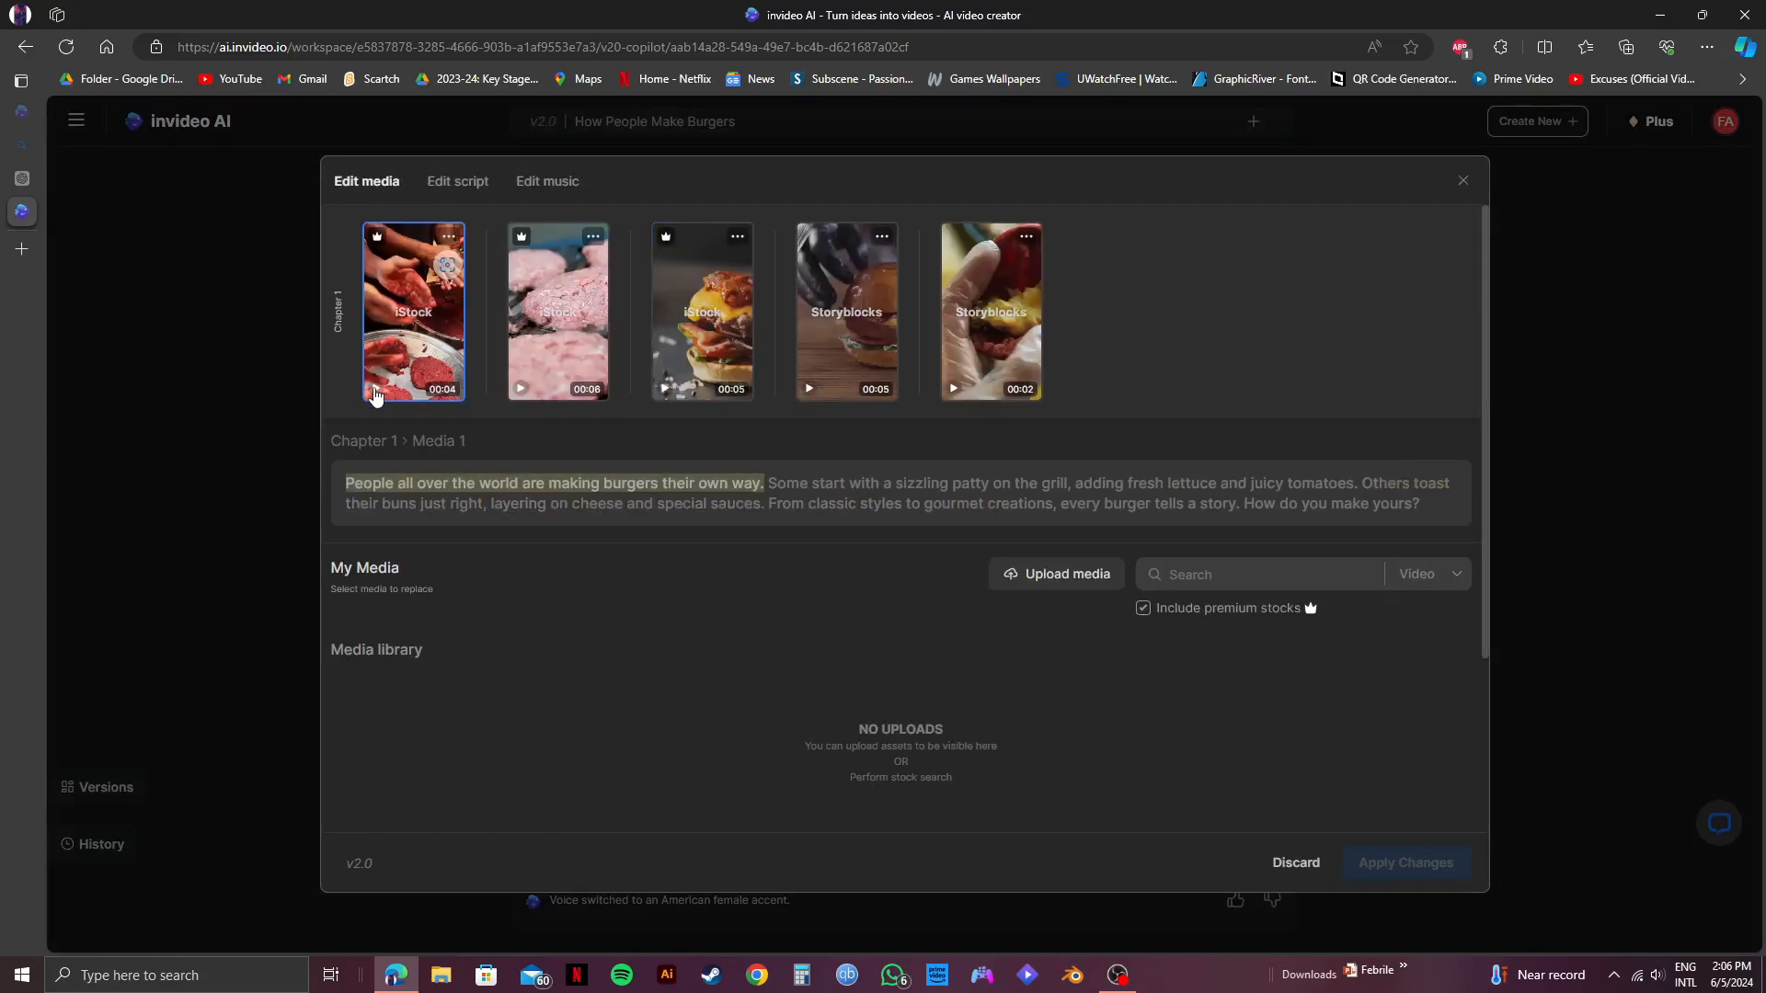
left_click(1462, 181)
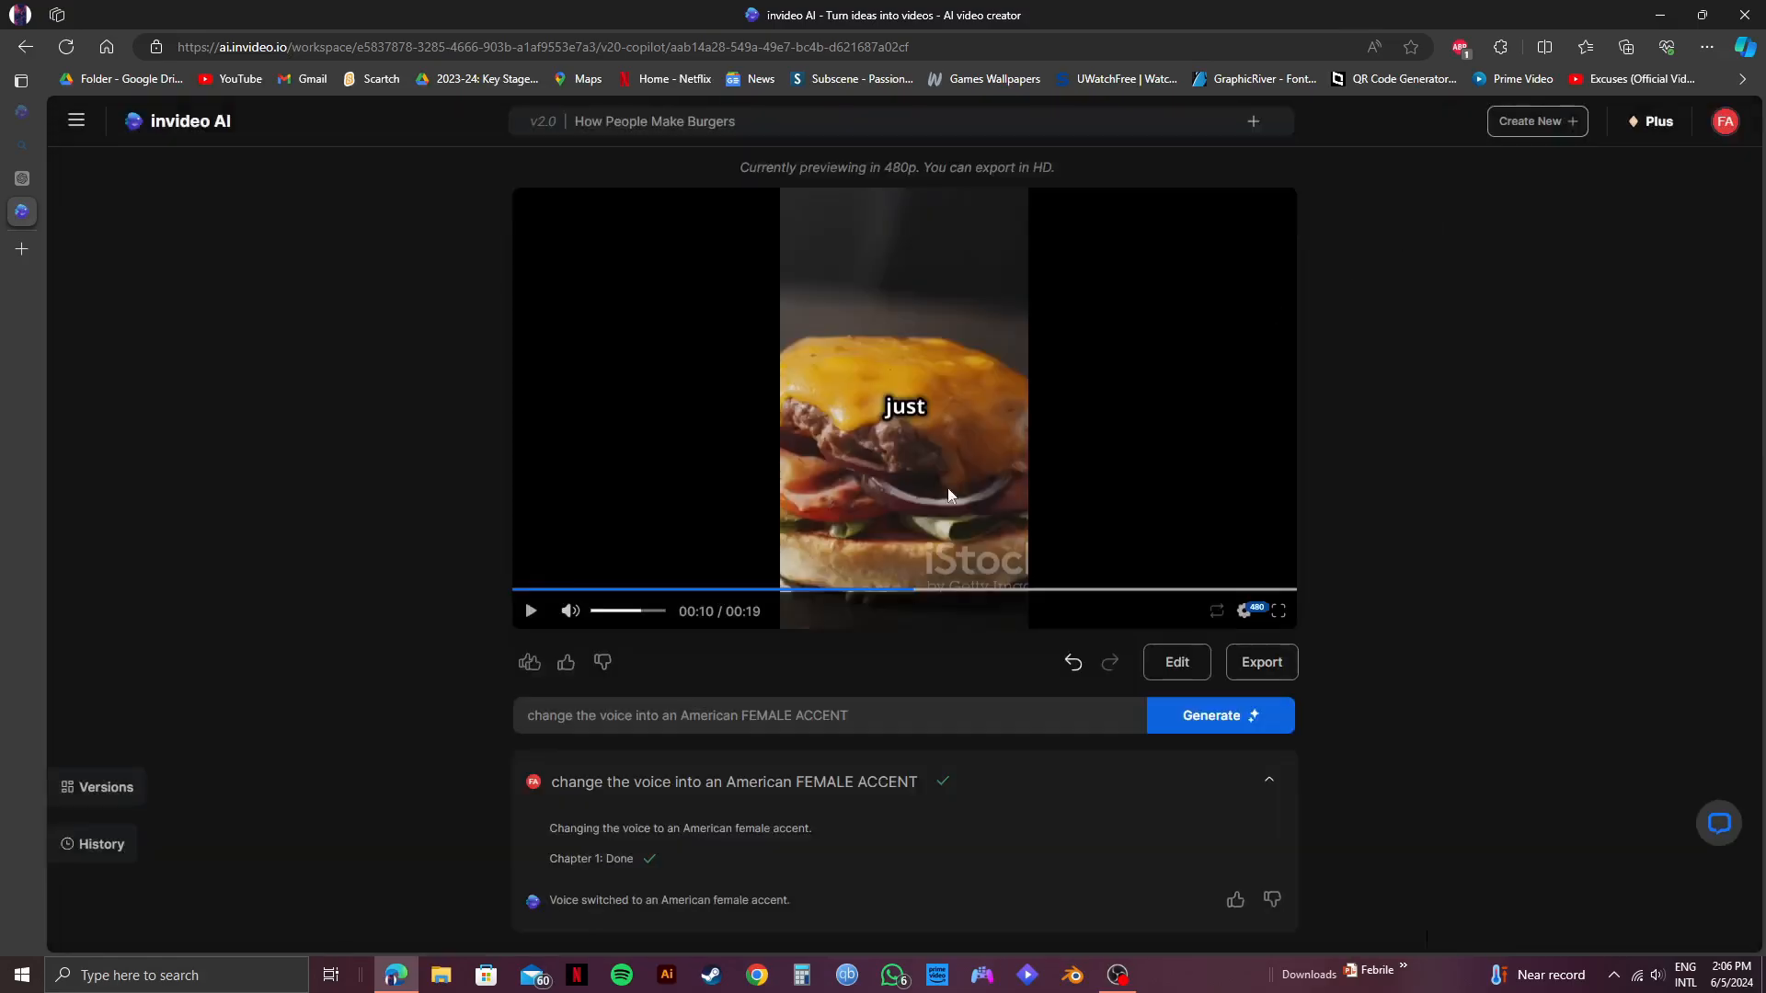
left_click(513, 590)
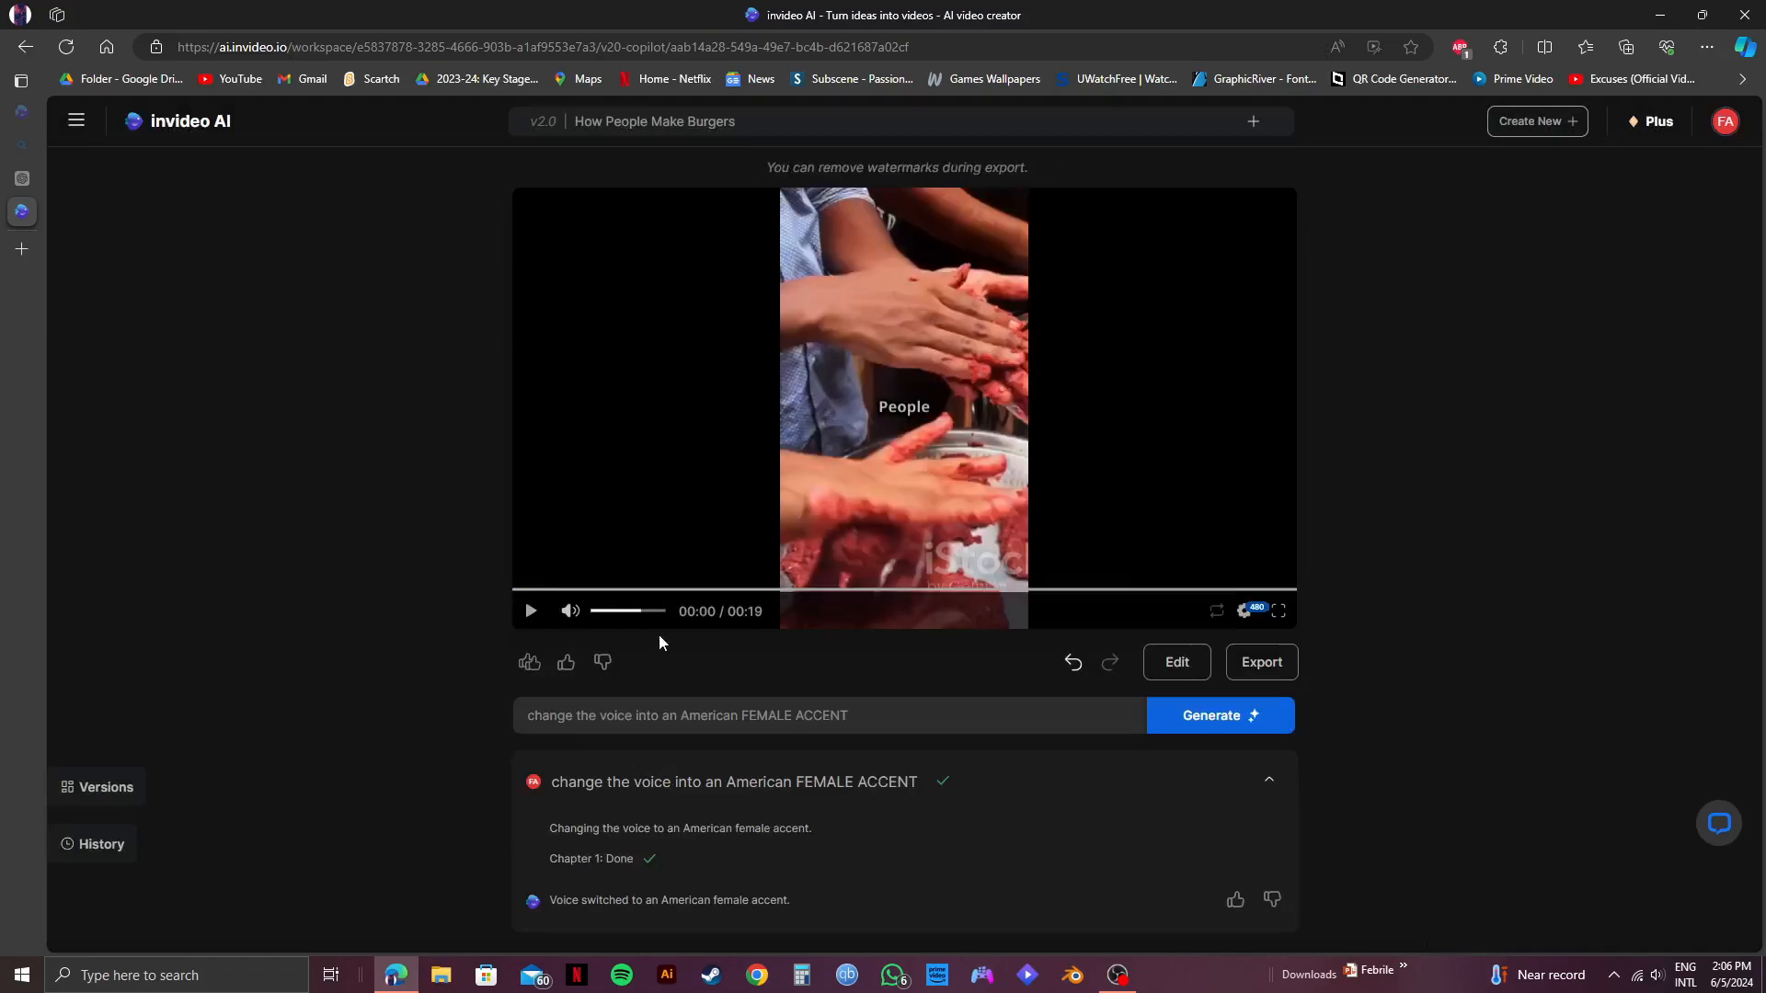
left_click(528, 615)
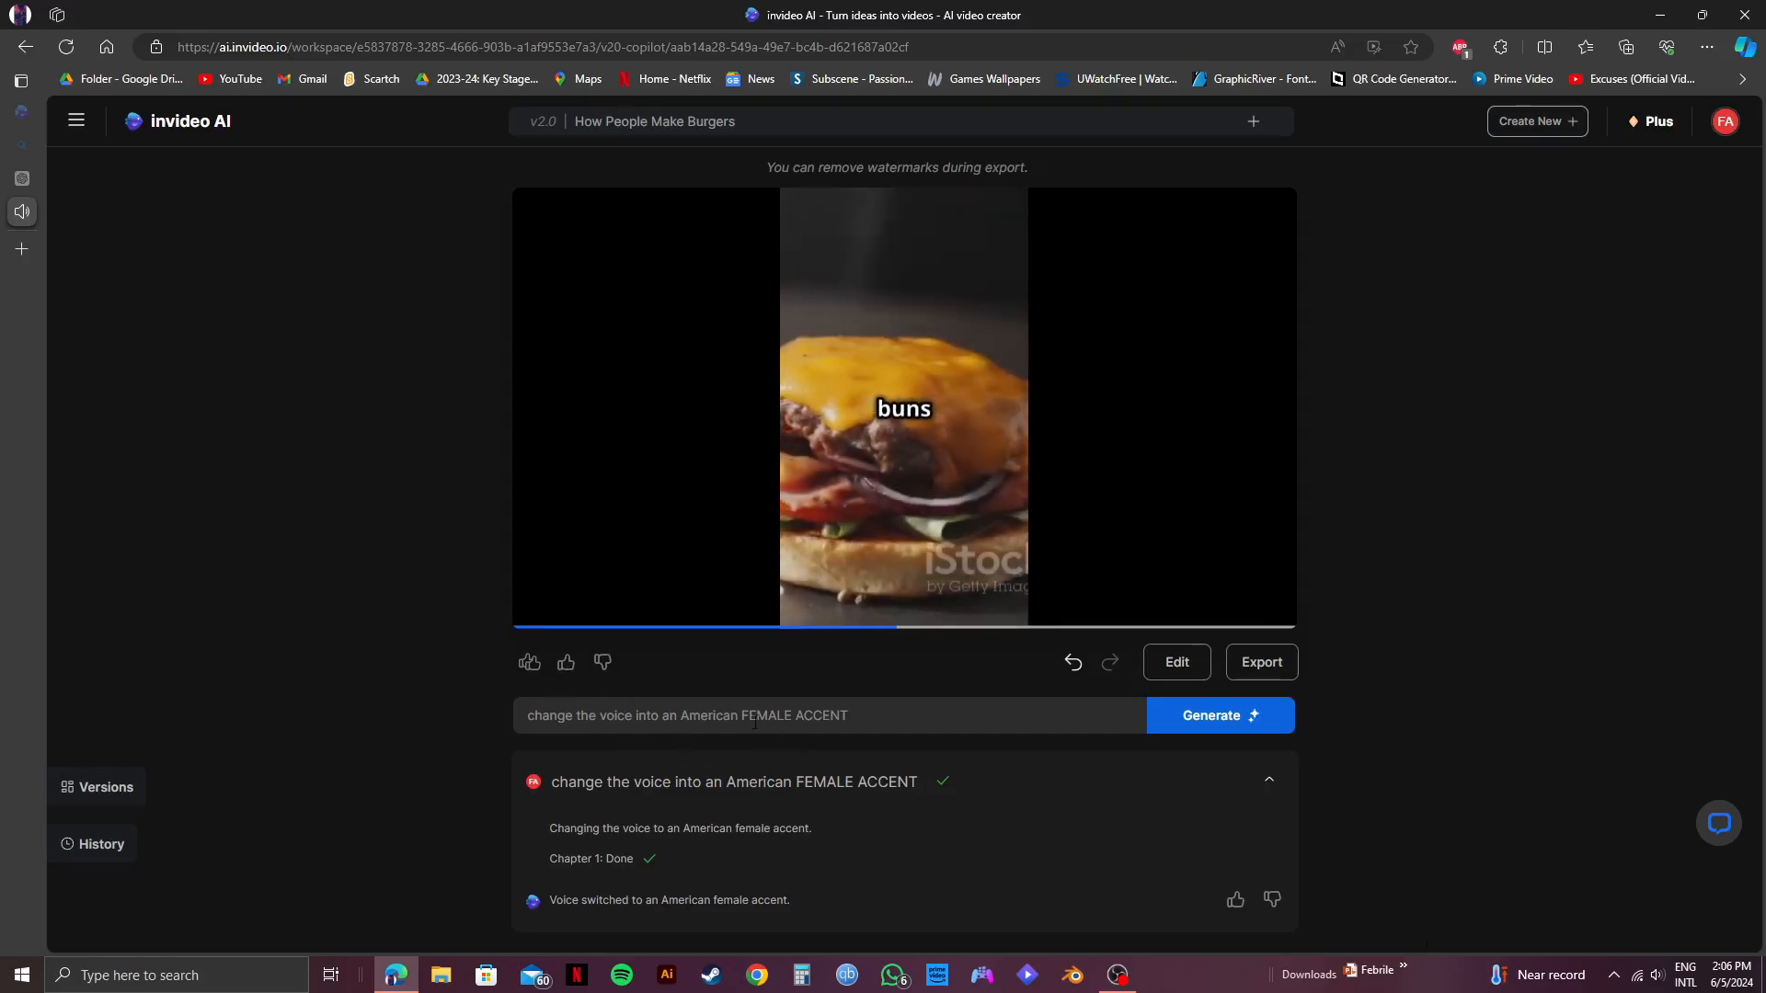
Reword the command to "change the voice into a ENEGETIC FEMALE VOICE", generate the change and play the video.
left_click(856, 715)
key("BackSpace")
key("BackSpace")
key("BackSpace")
key("BackSpace")
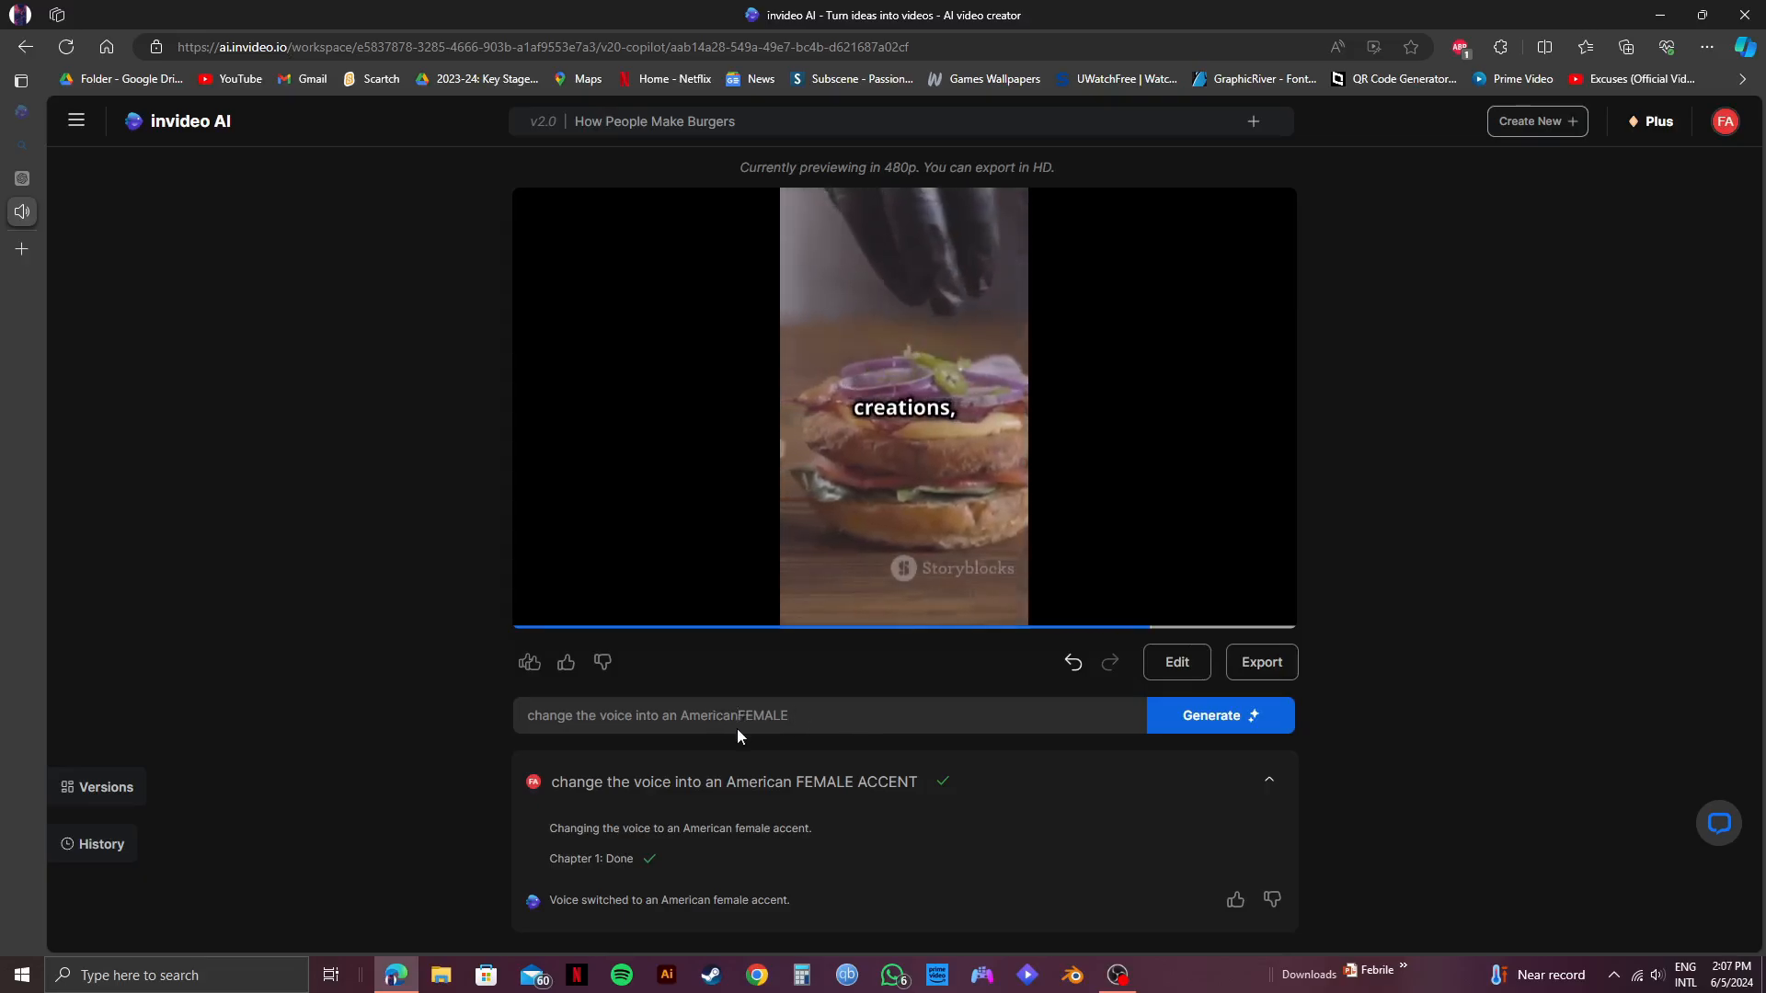
key("BackSpace")
key("BackSpace")
key("BackSpace")
key("BackSpace")
key("BackSpace")
key("BackSpace")
key("BackSpace")
key("BackSpace")
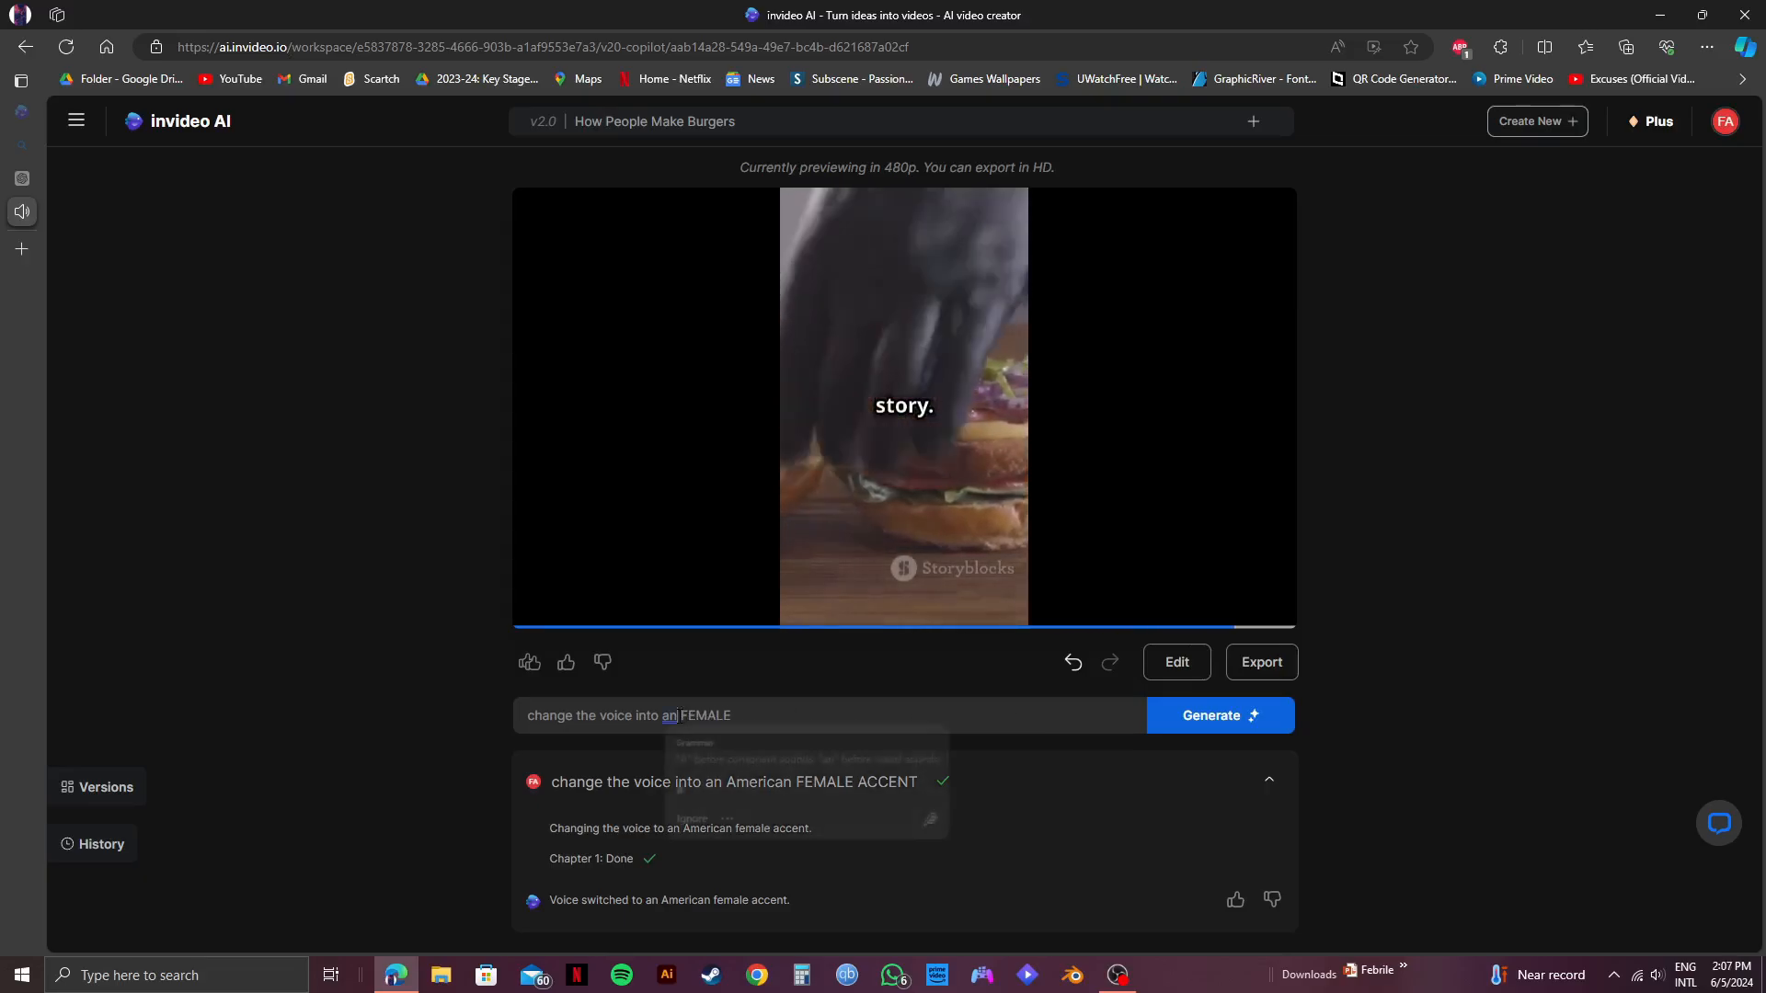
key("BackSpace")
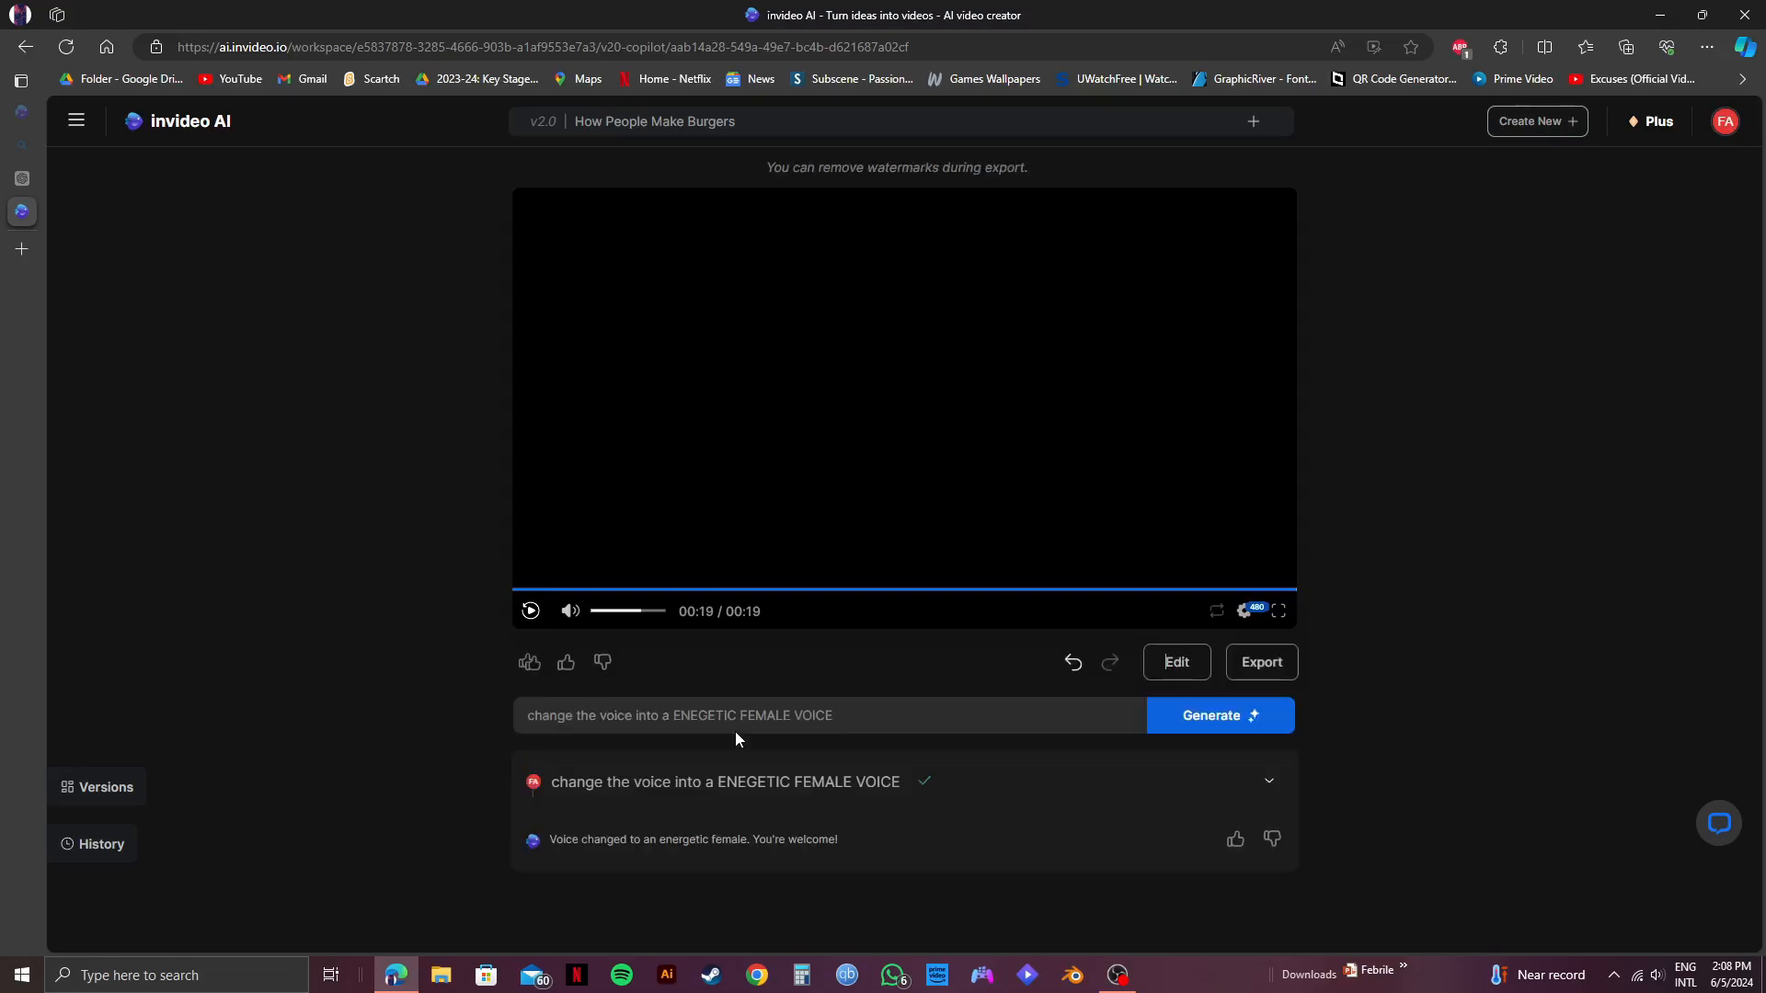
left_click(530, 612)
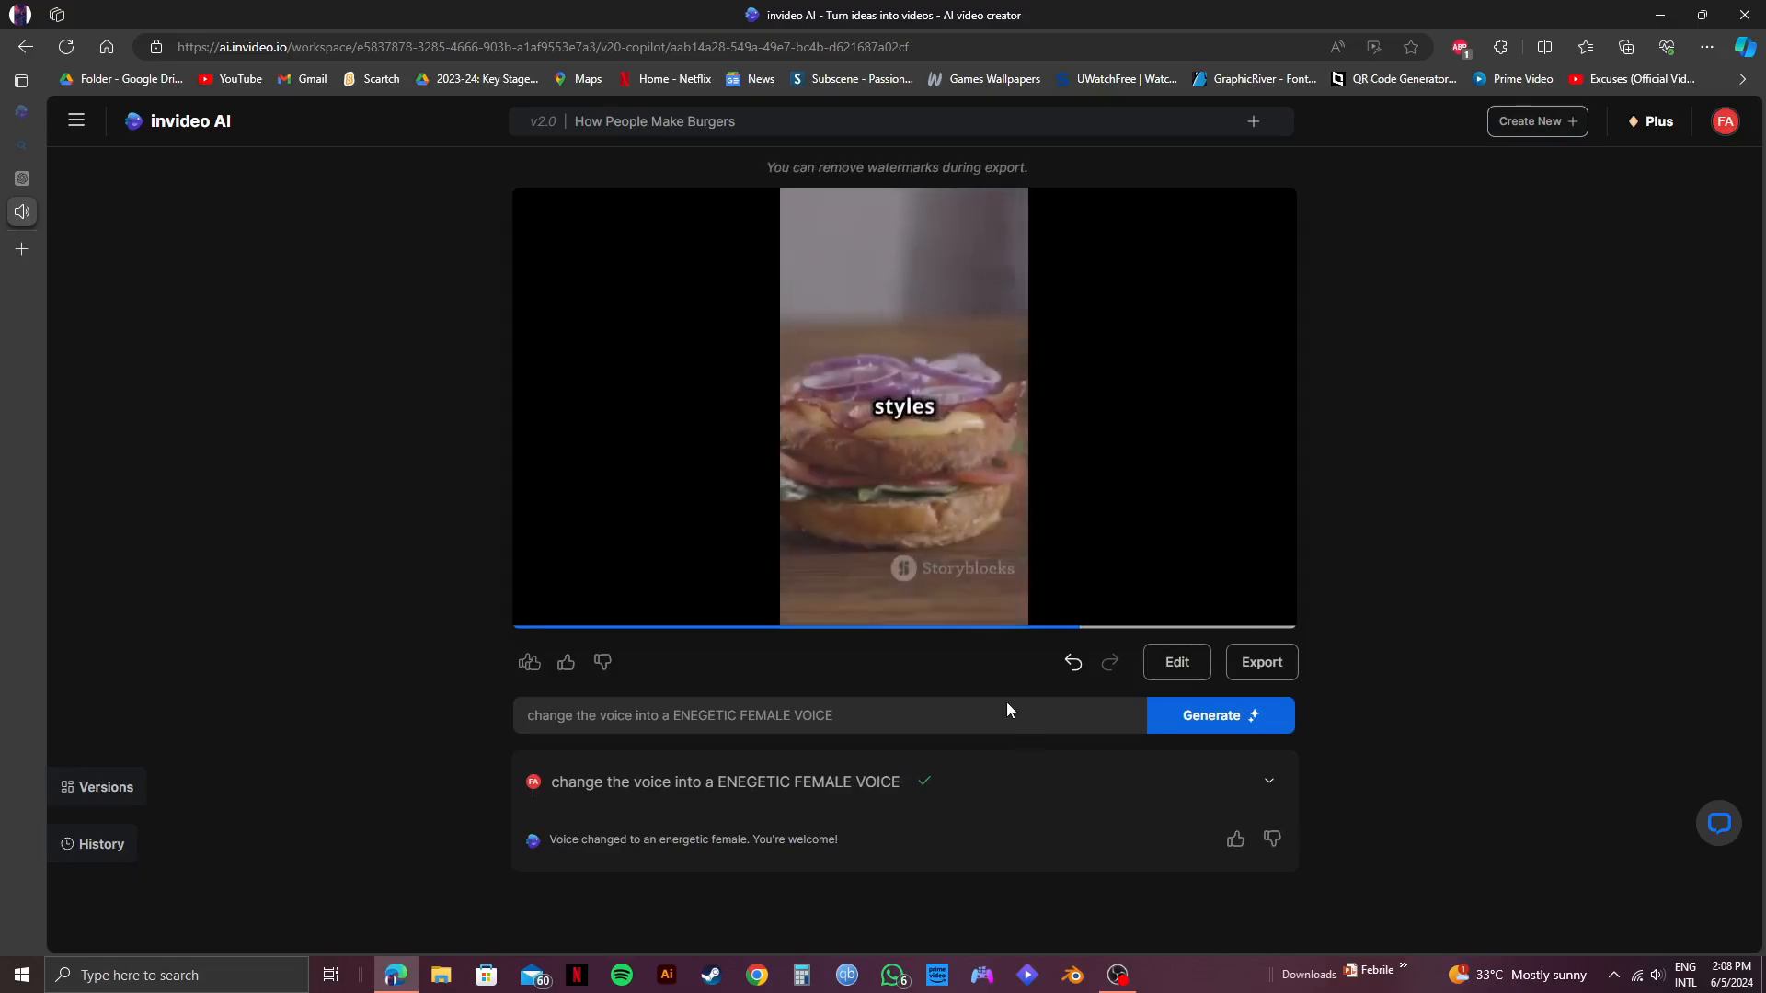
Generate an edit with the command "change the patty into s more juicy one" and replay the video from the start.
mouse_move(999, 548)
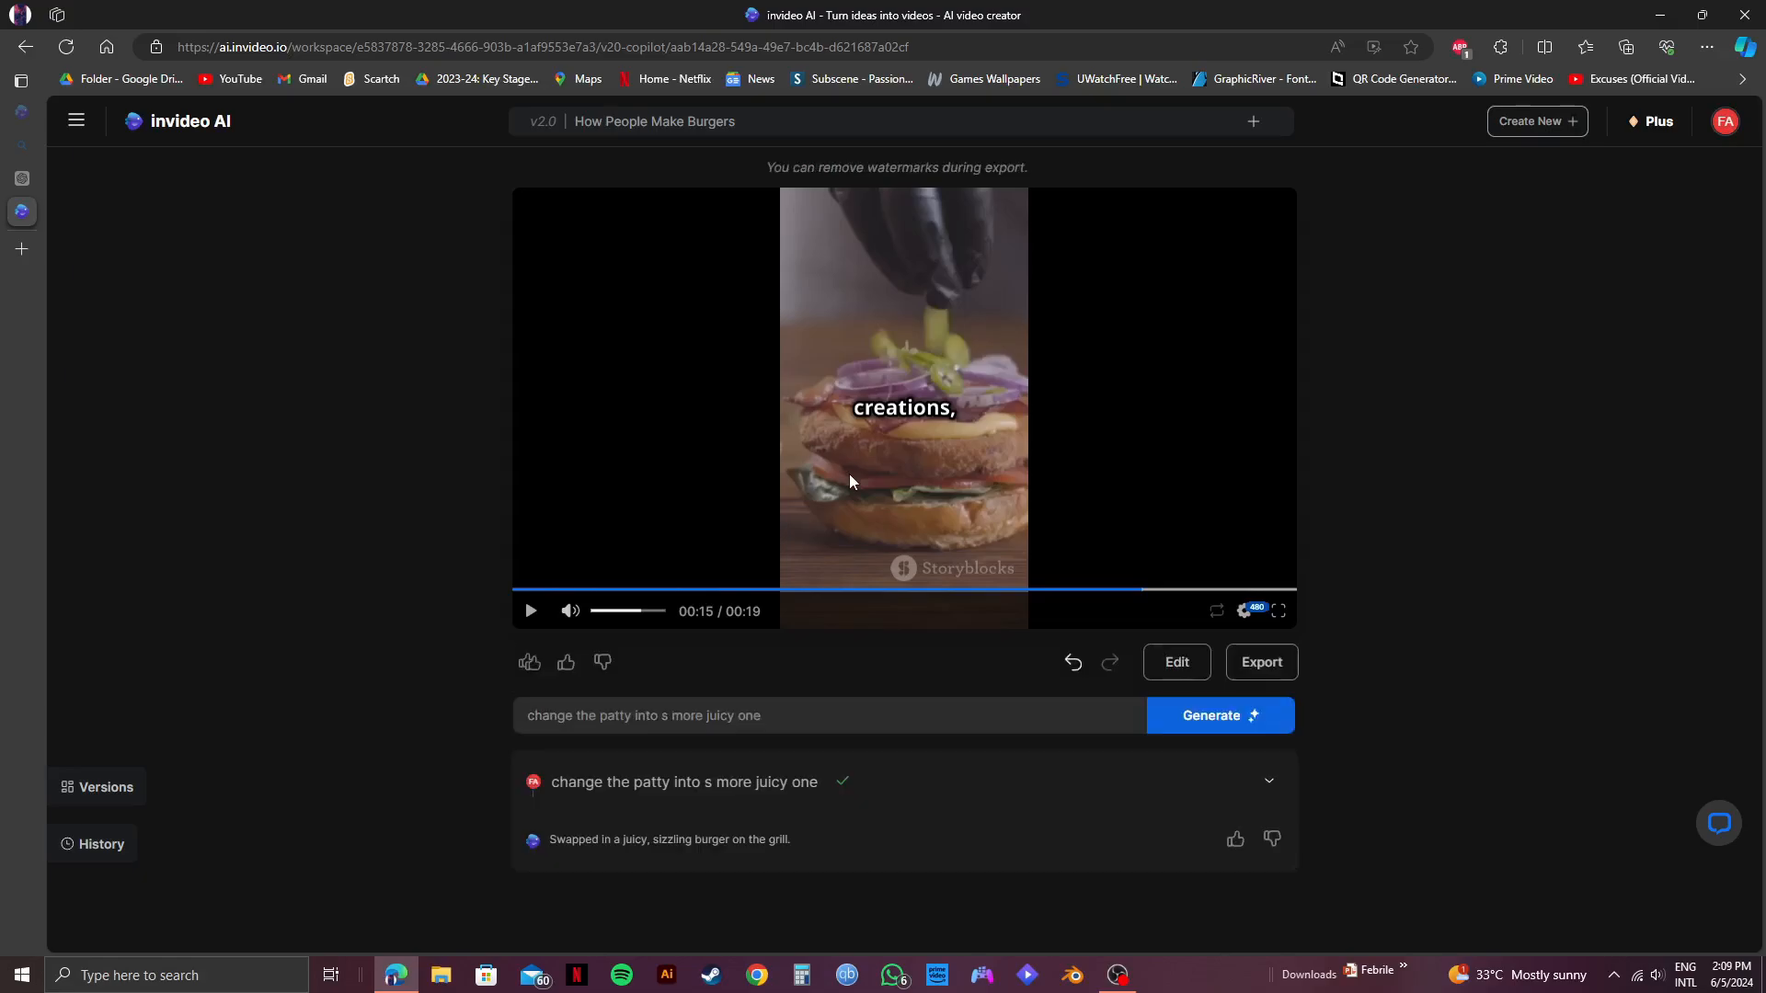
left_click(530, 613)
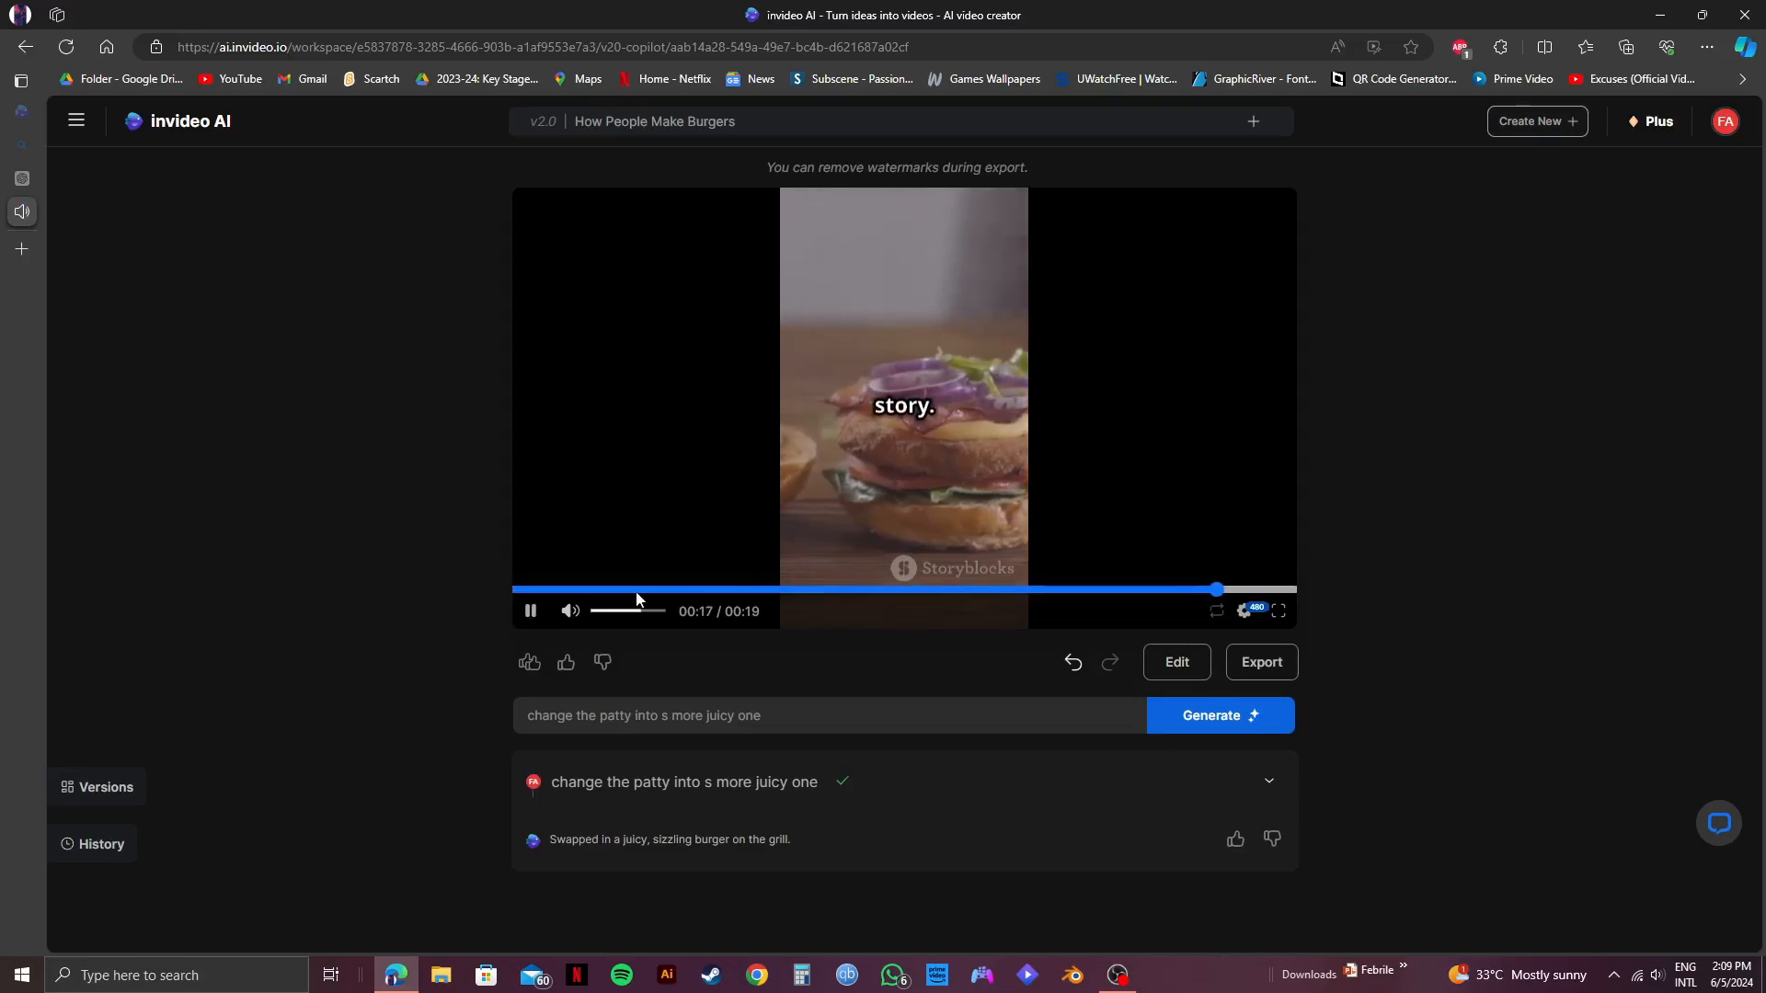
left_click(512, 589)
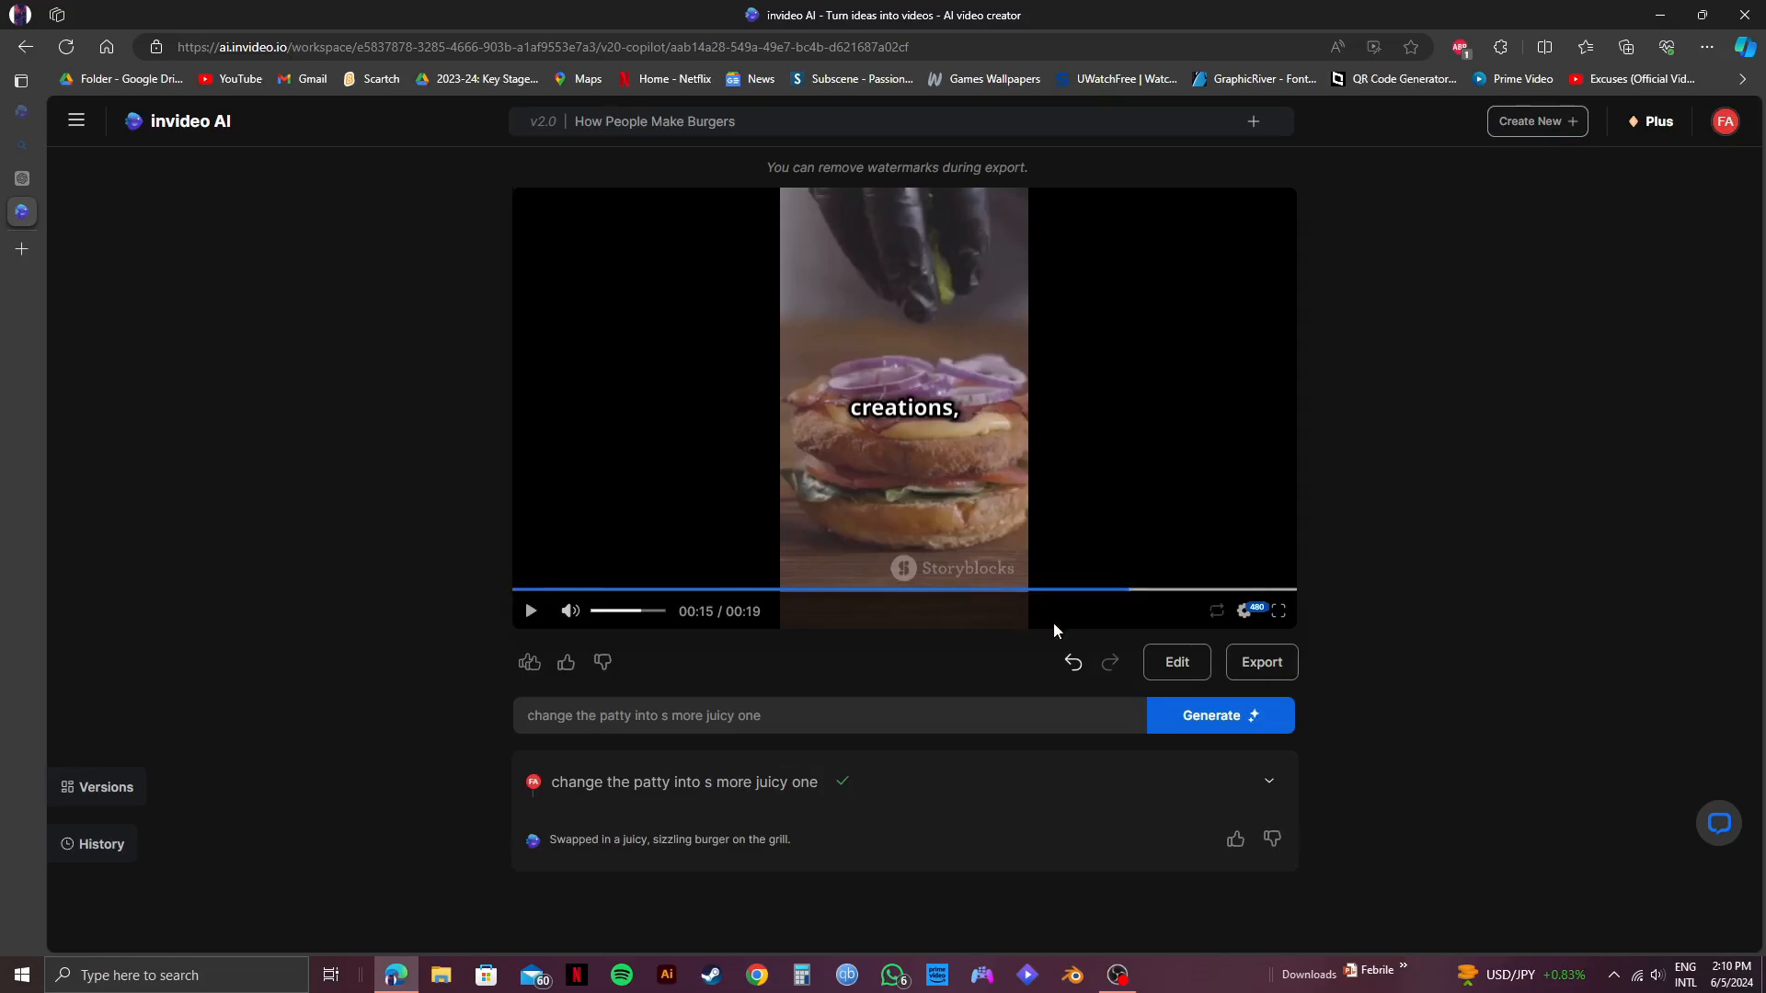
Search stock media for "burger patty", replace the fourth clip in Chapter 1 with a result and apply the changes.
left_click(1185, 661)
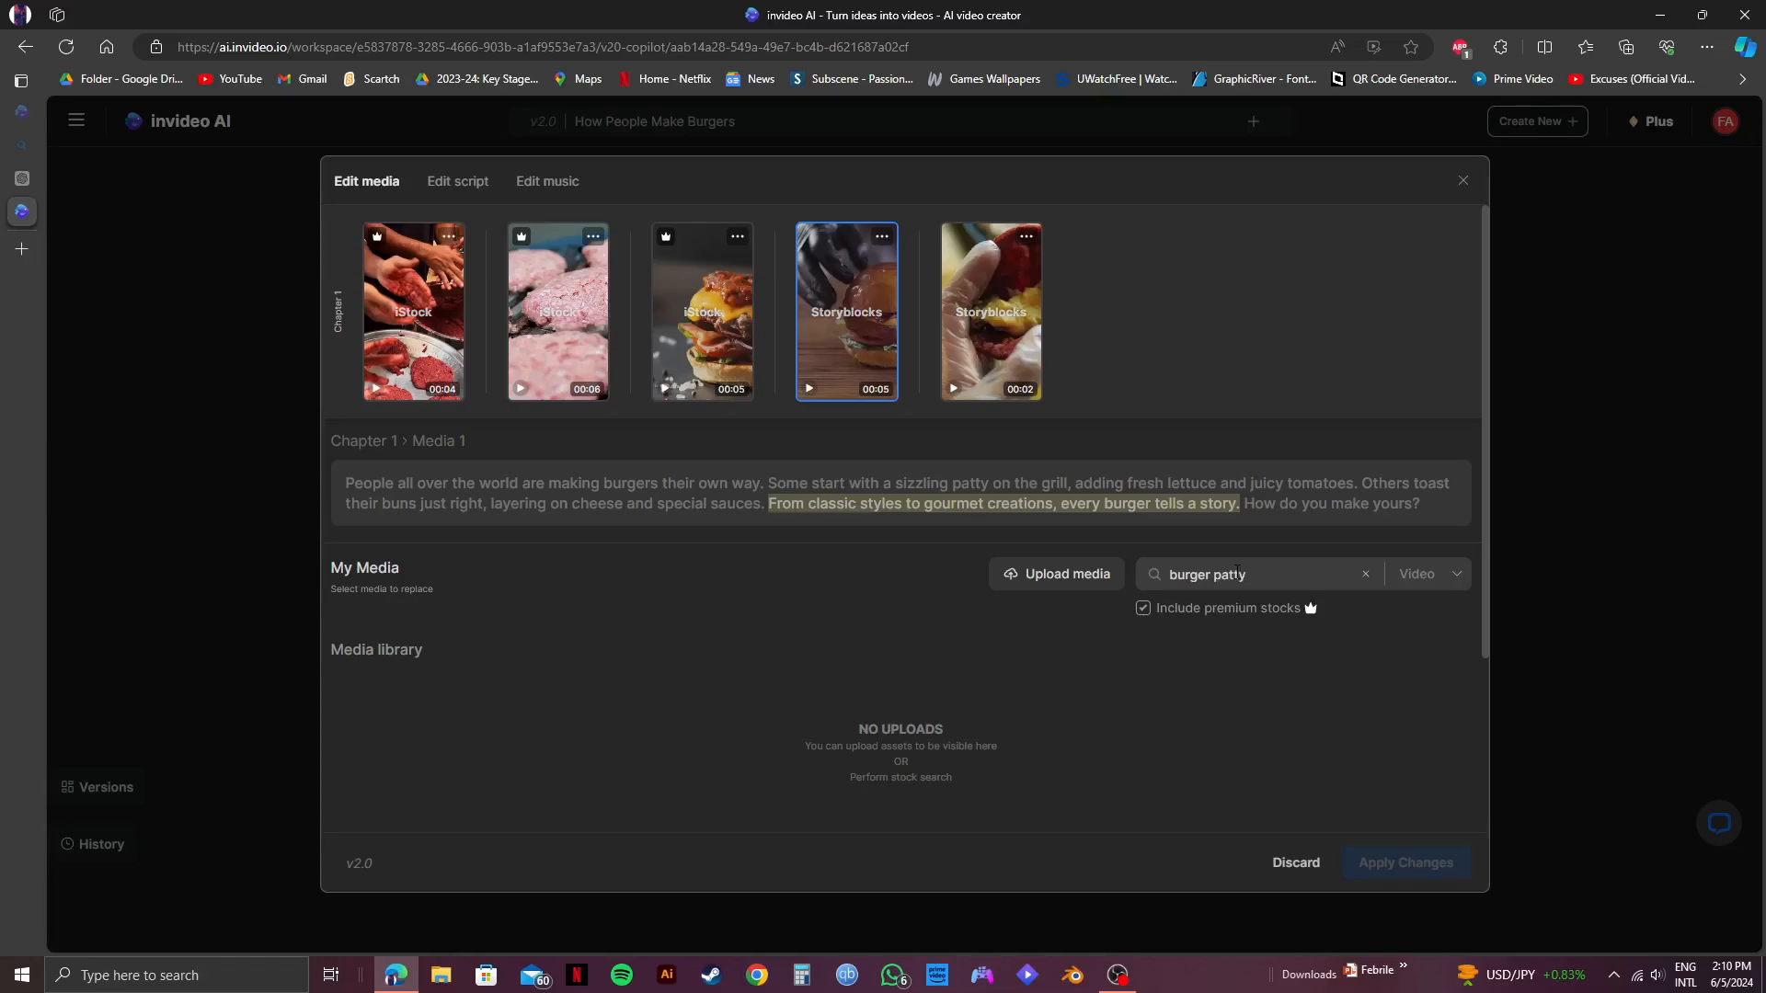
key("Return")
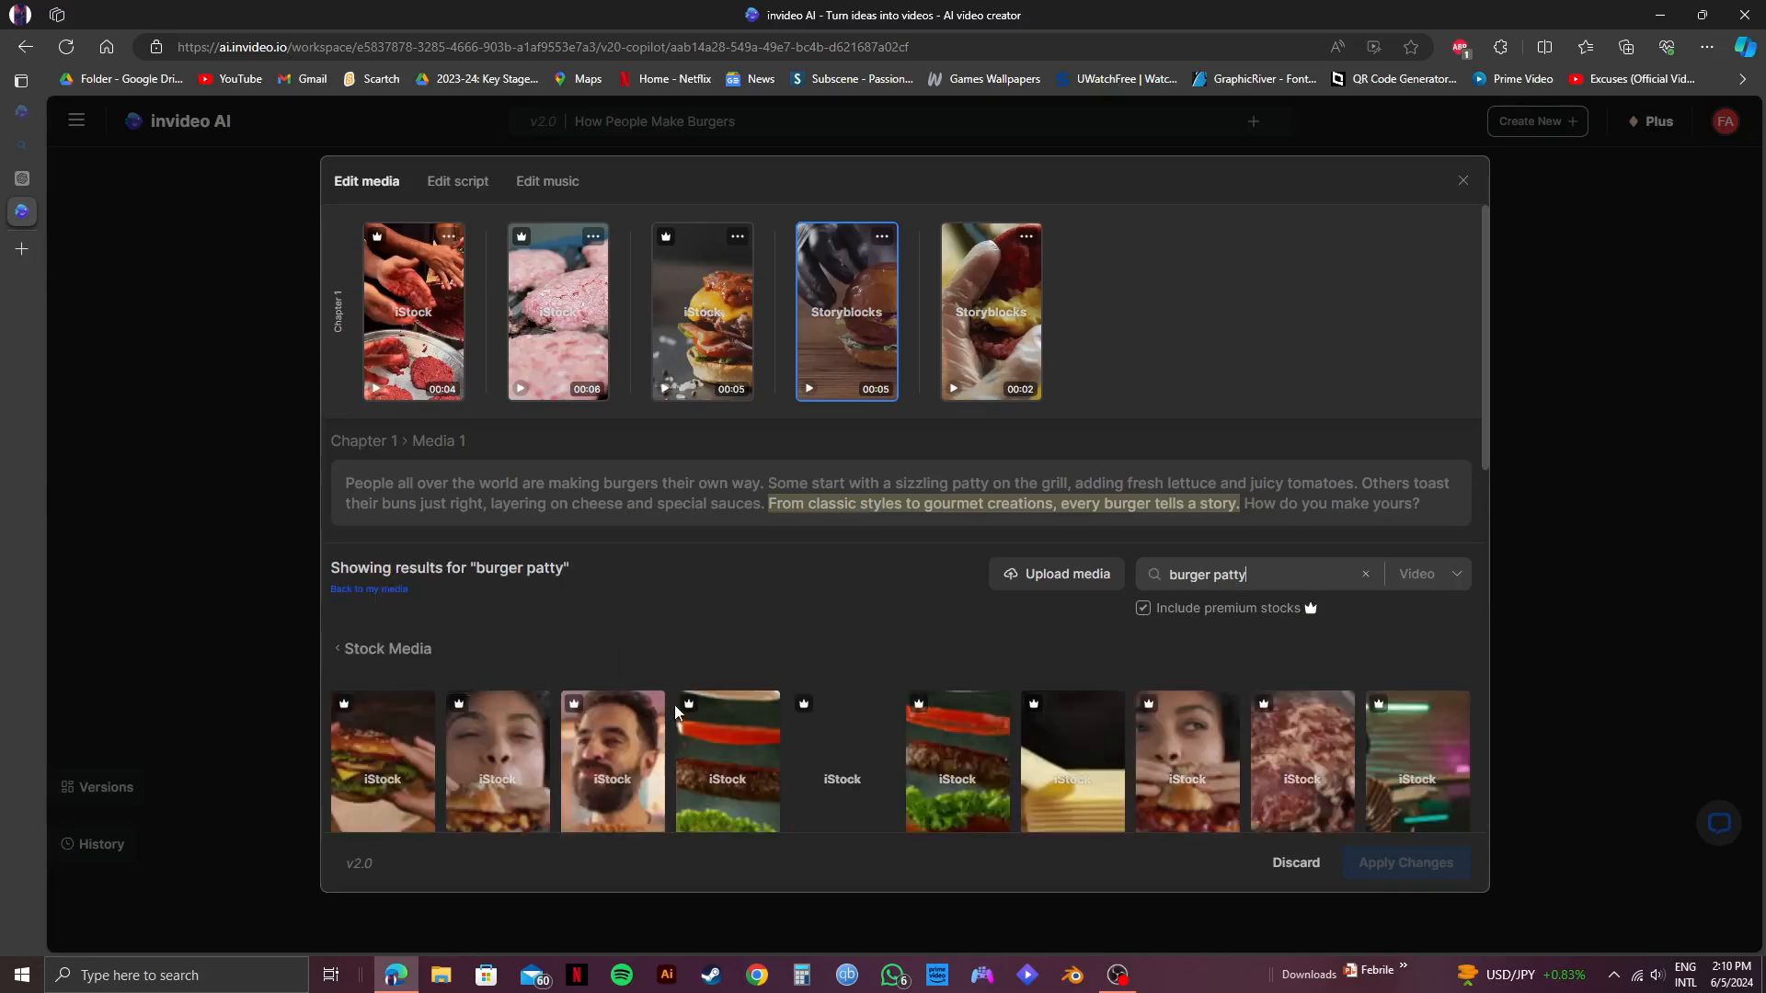
scroll(1101, 705, "down", 3)
scroll(1101, 704, "down", 2)
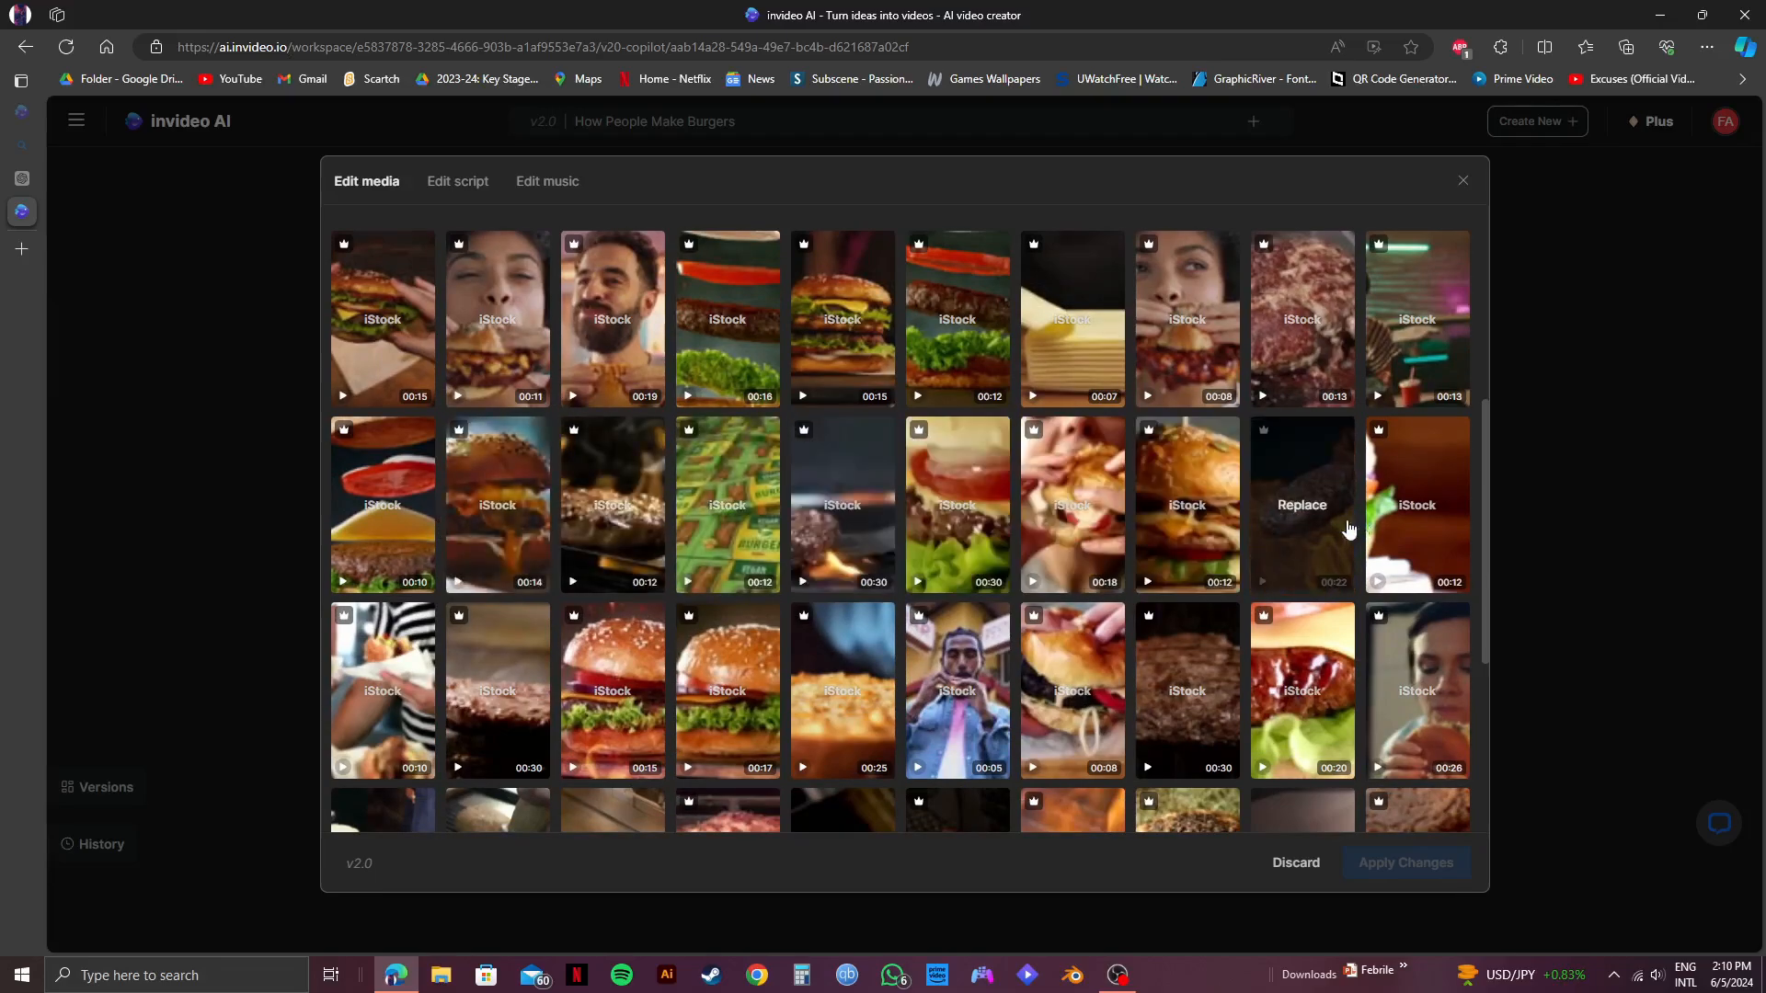
scroll(1364, 526, "down", 3)
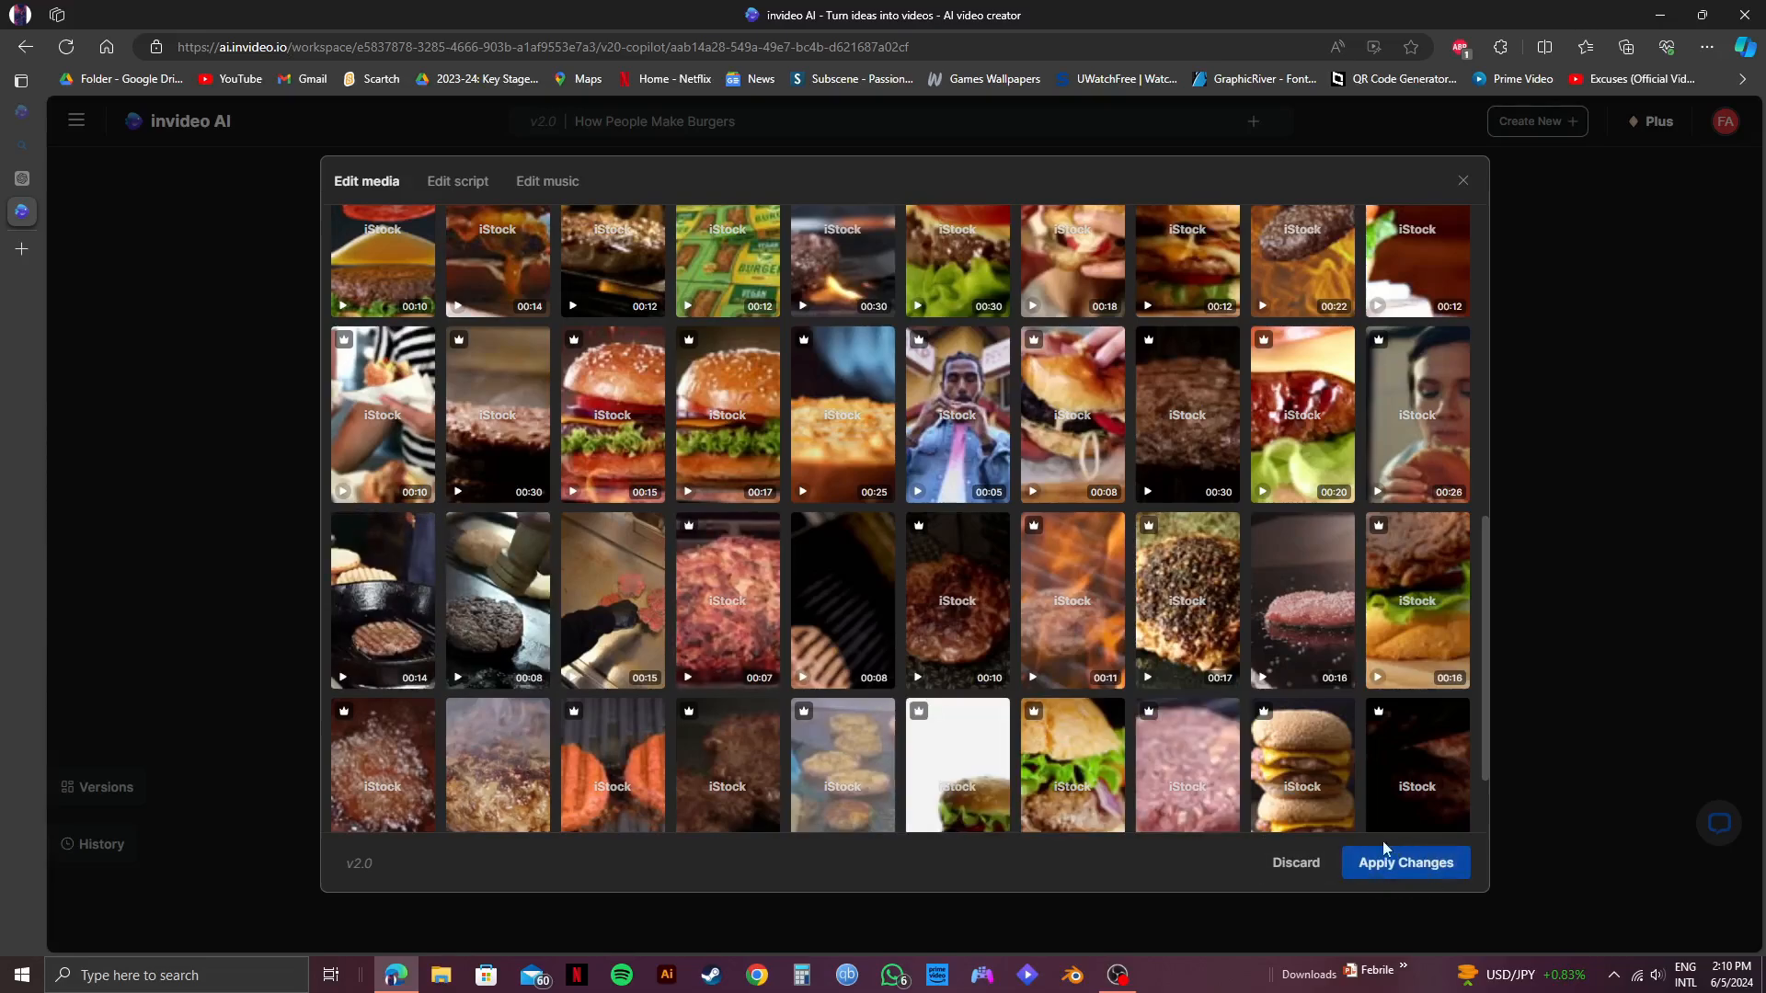
left_click(1418, 862)
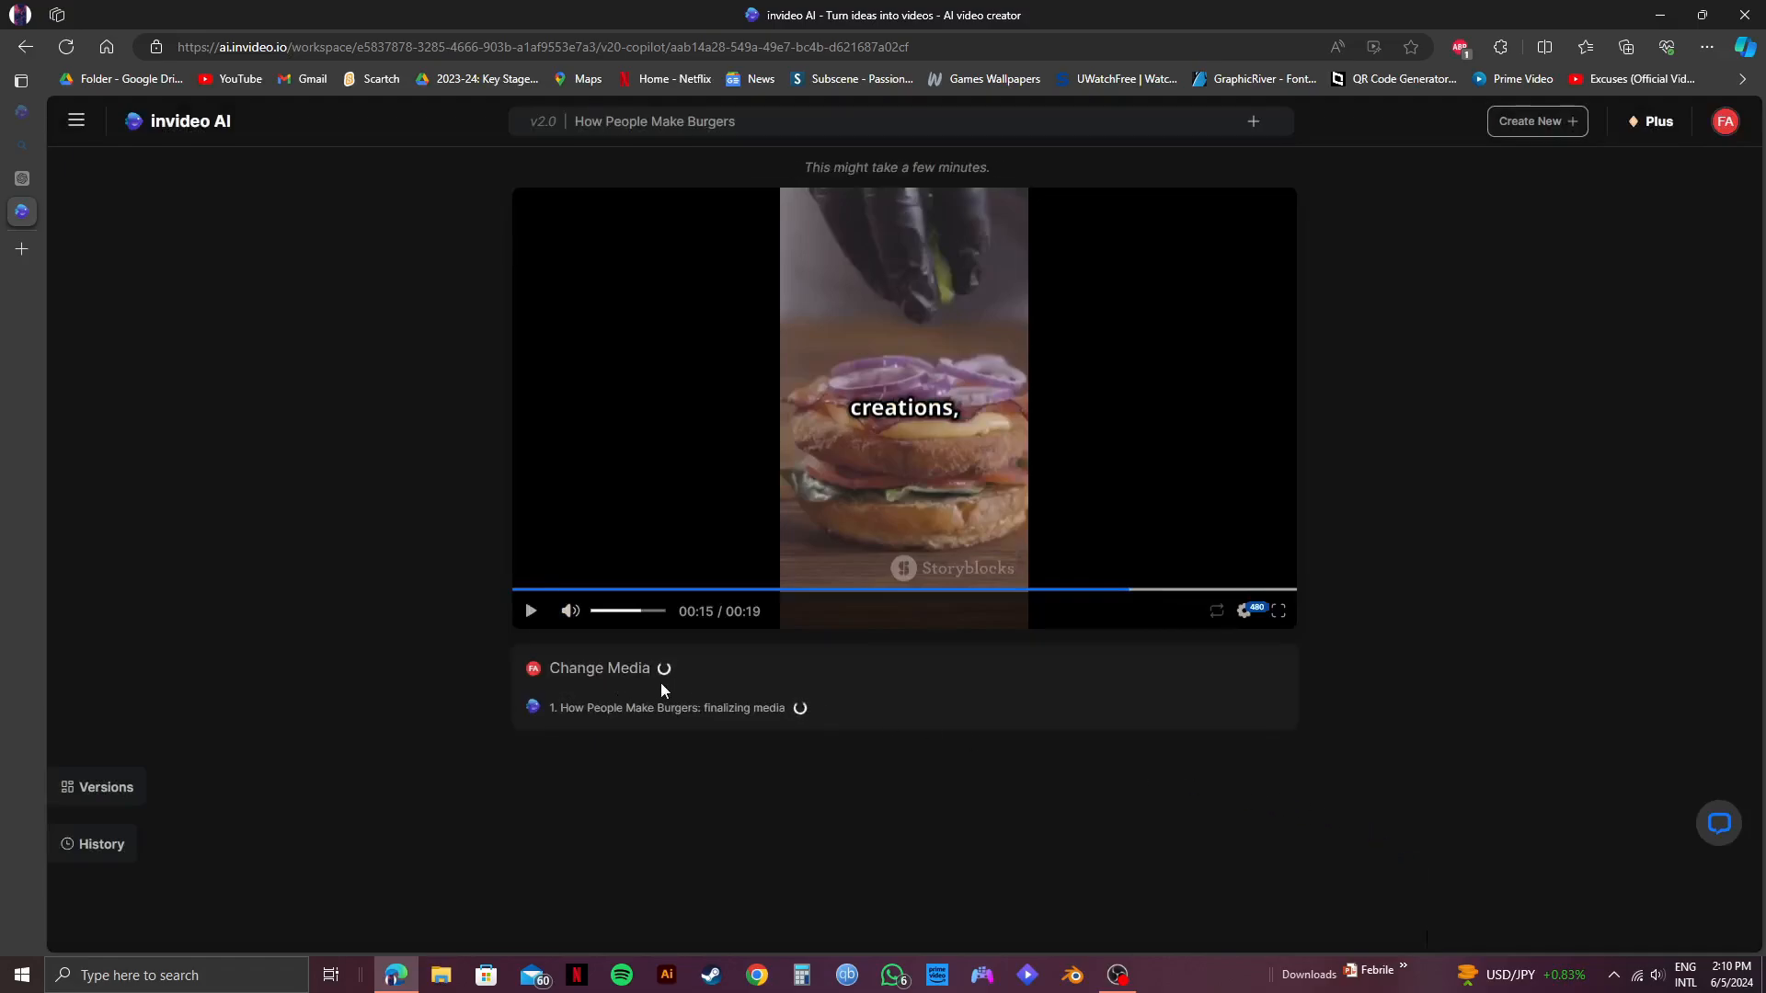
Play the video with the replaced media and replay it from the start at a lower volume.
left_click(531, 612)
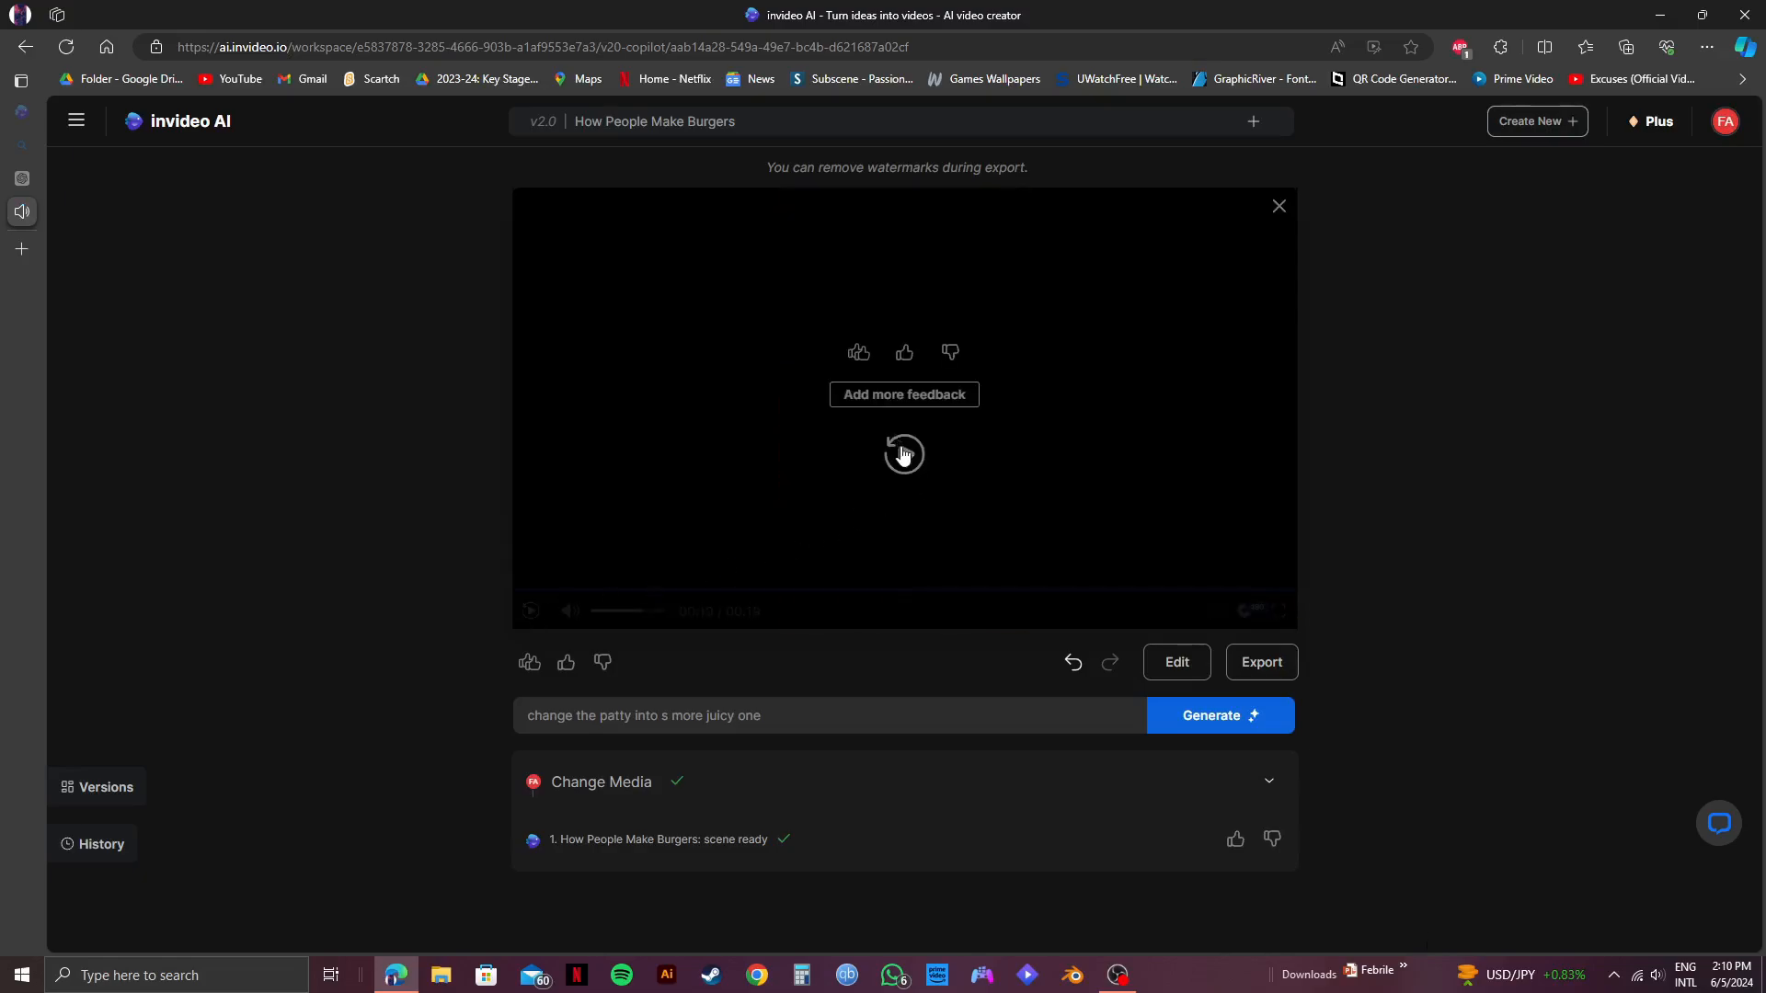
left_click(903, 454)
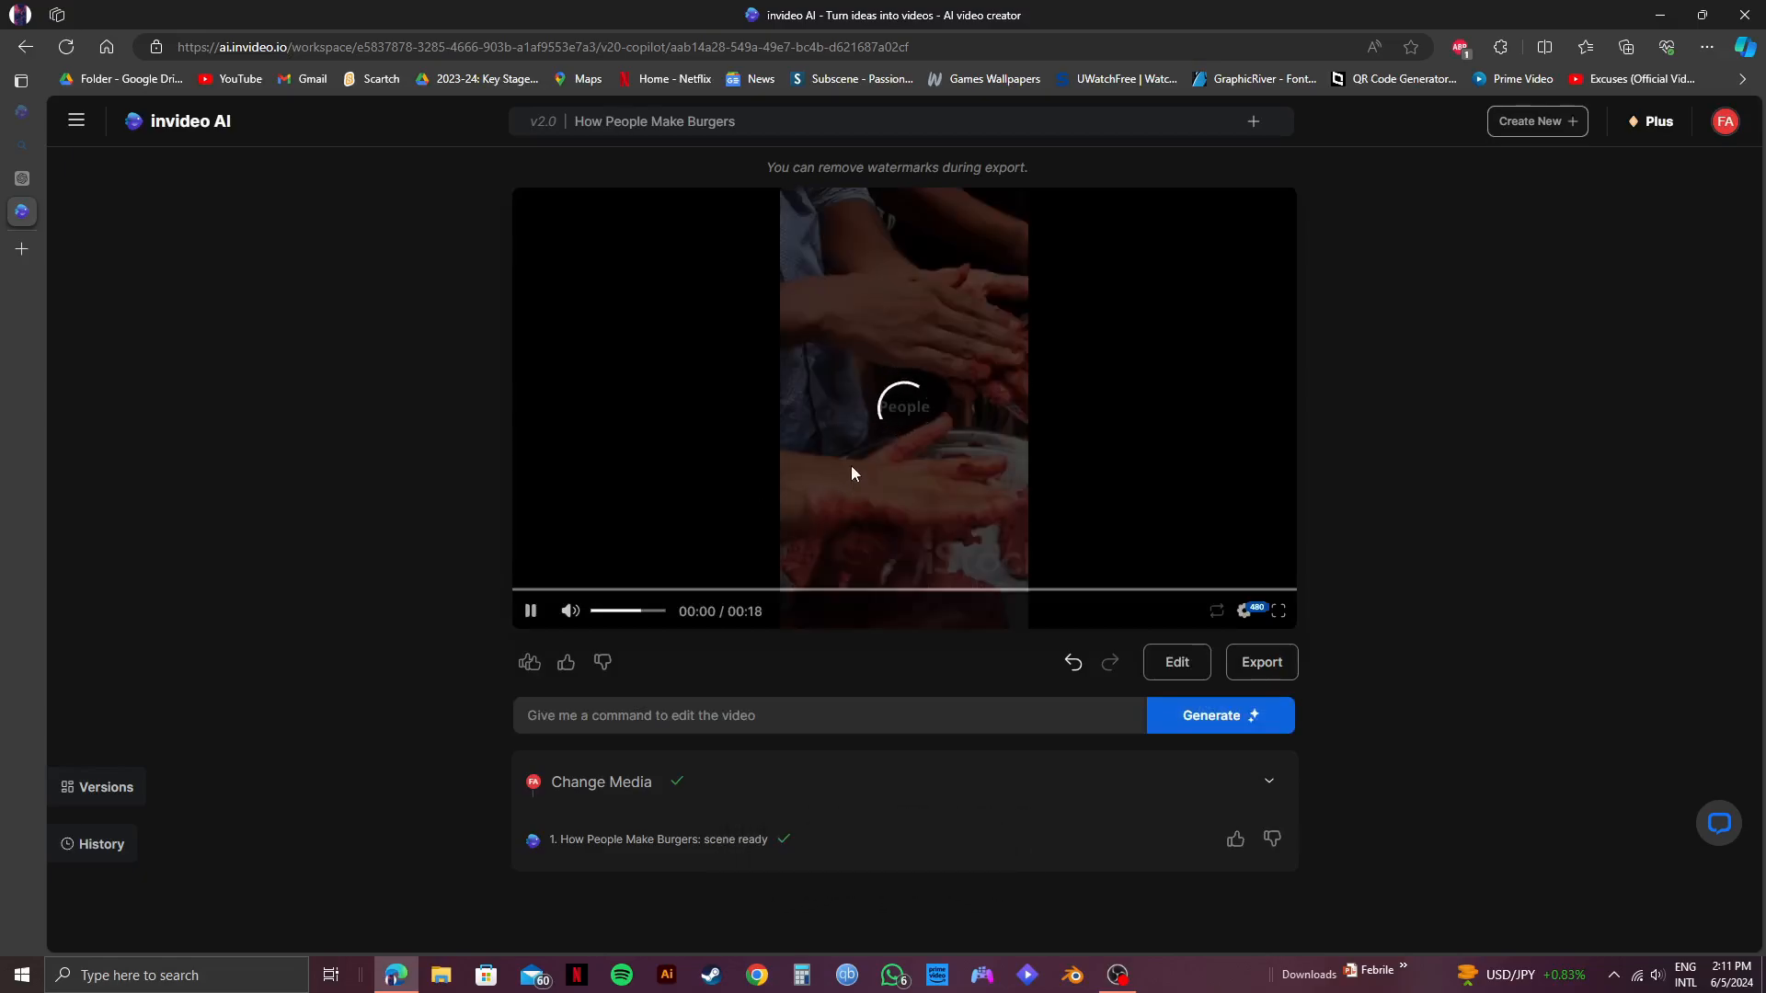
key("XF86AudioLowerVolume")
key("XF86AudioLowerVolume")
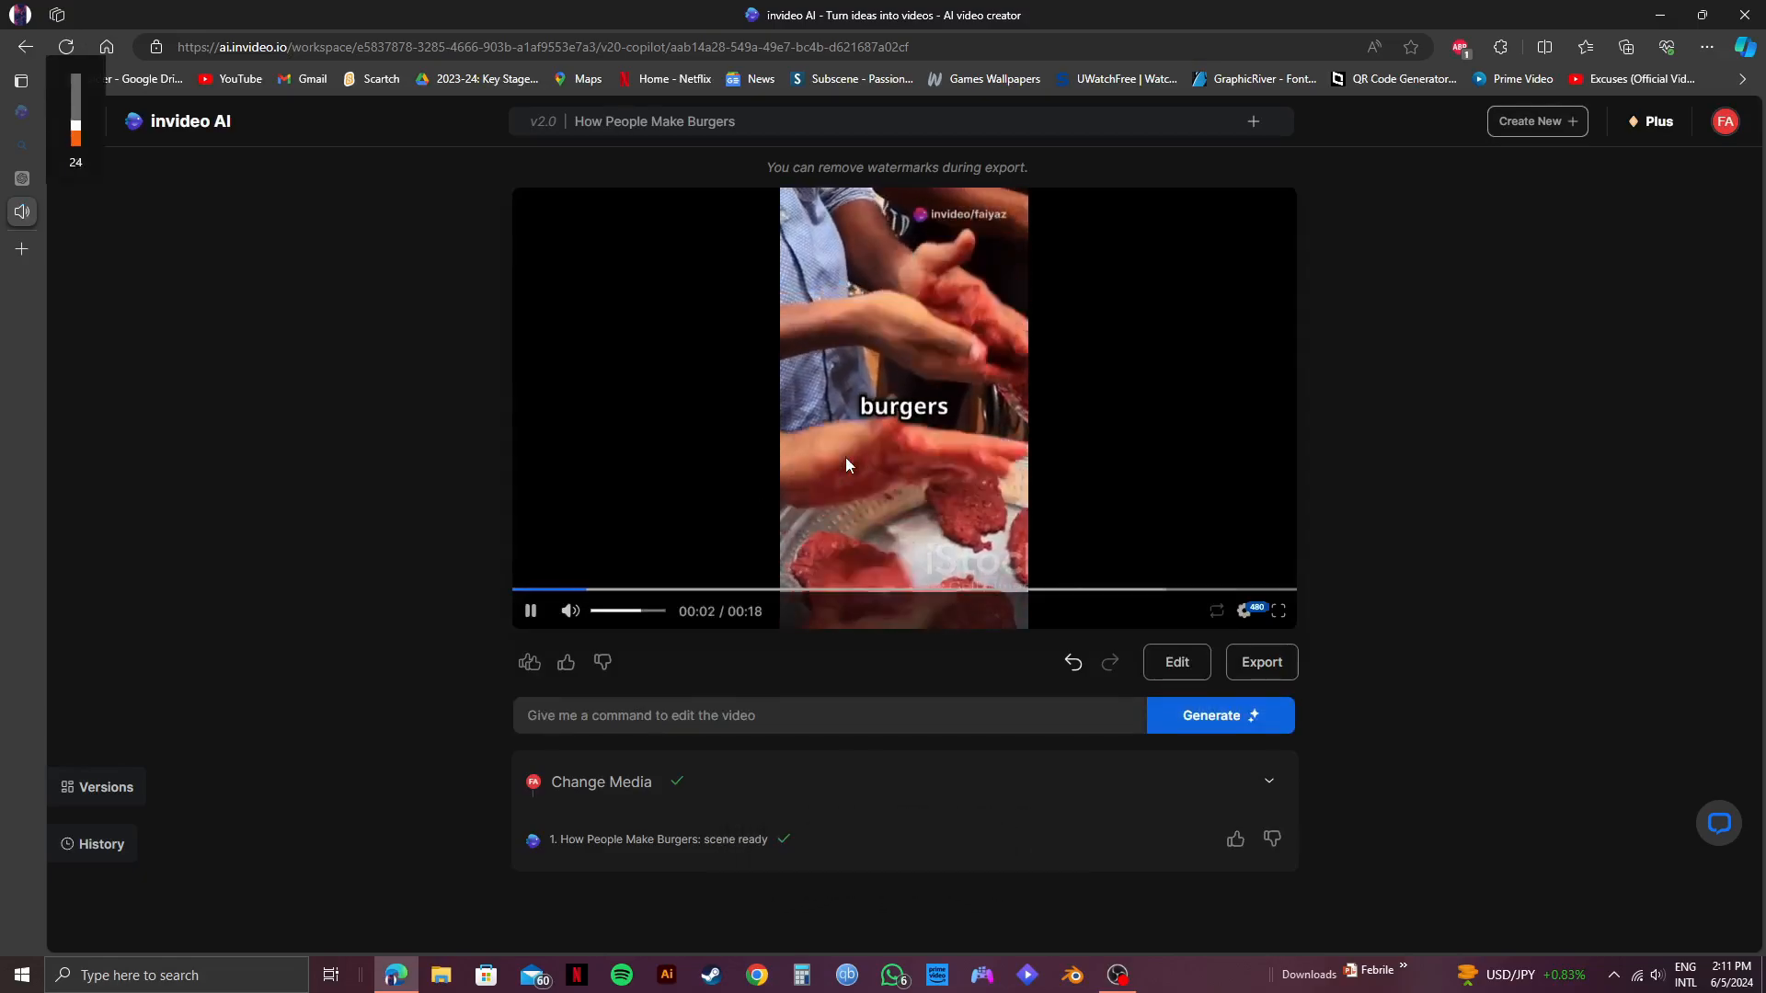